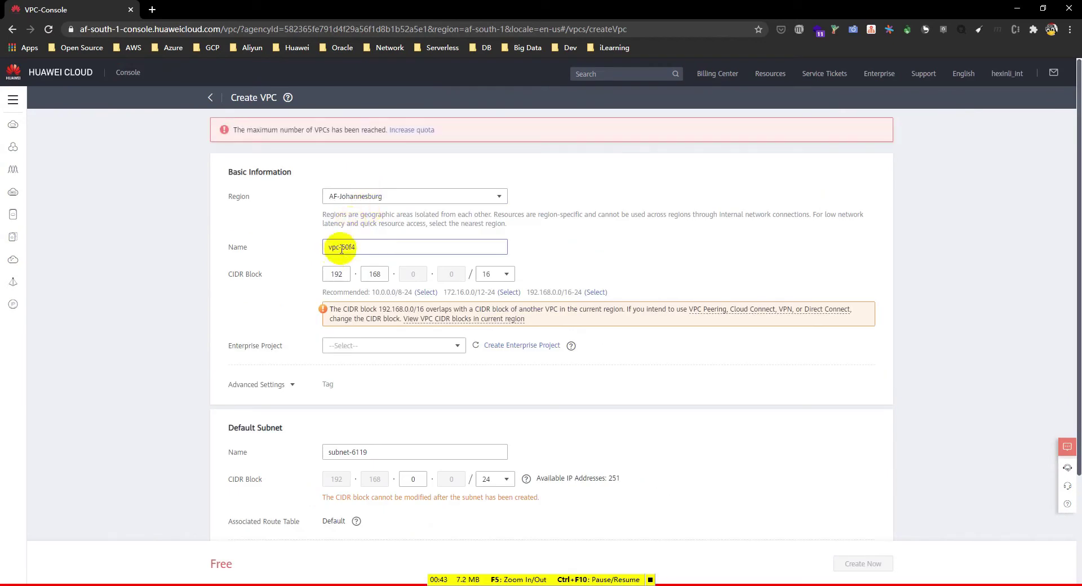
# Name the VPC vpc-mrs-demo and assign it to the default enterprise project
pyautogui.write('v')
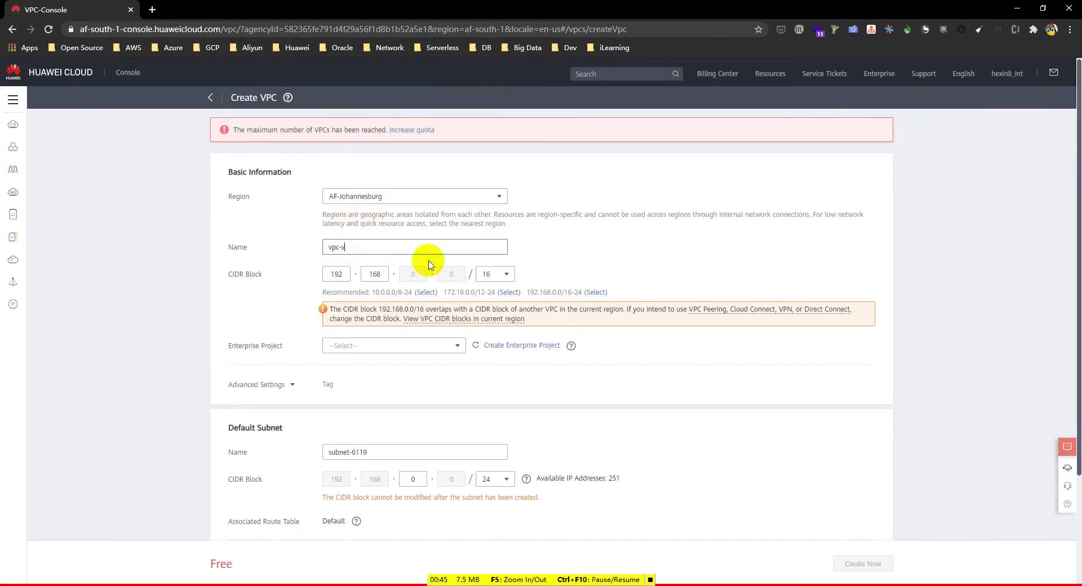
pyautogui.press('BackSpace')
pyautogui.press('BackSpace')
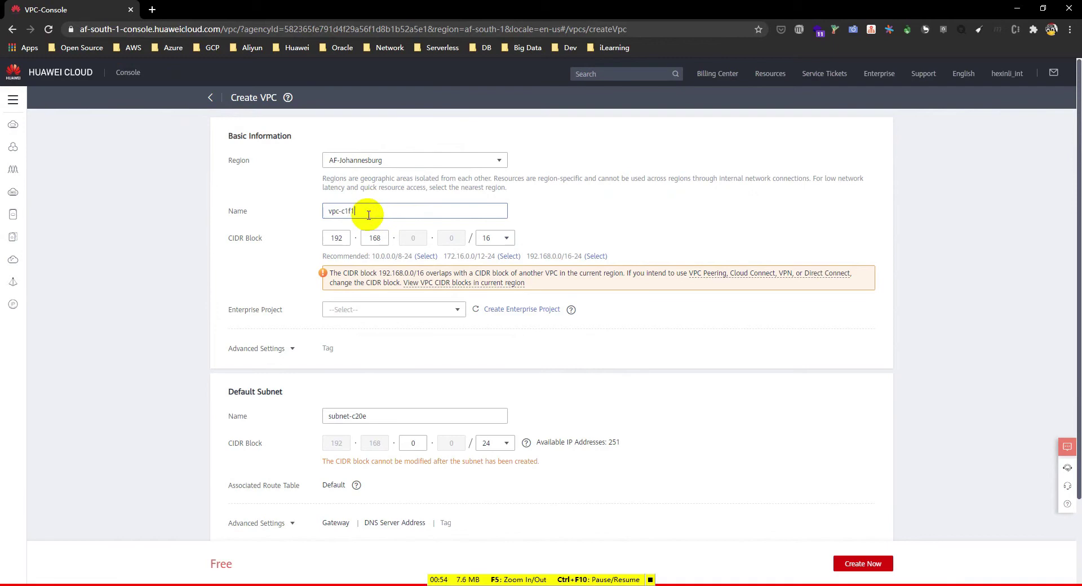
pyautogui.press('BackSpace')
pyautogui.press('BackSpace')
pyautogui.write('mrs-d')
pyautogui.click(394, 309)
pyautogui.click(376, 321)
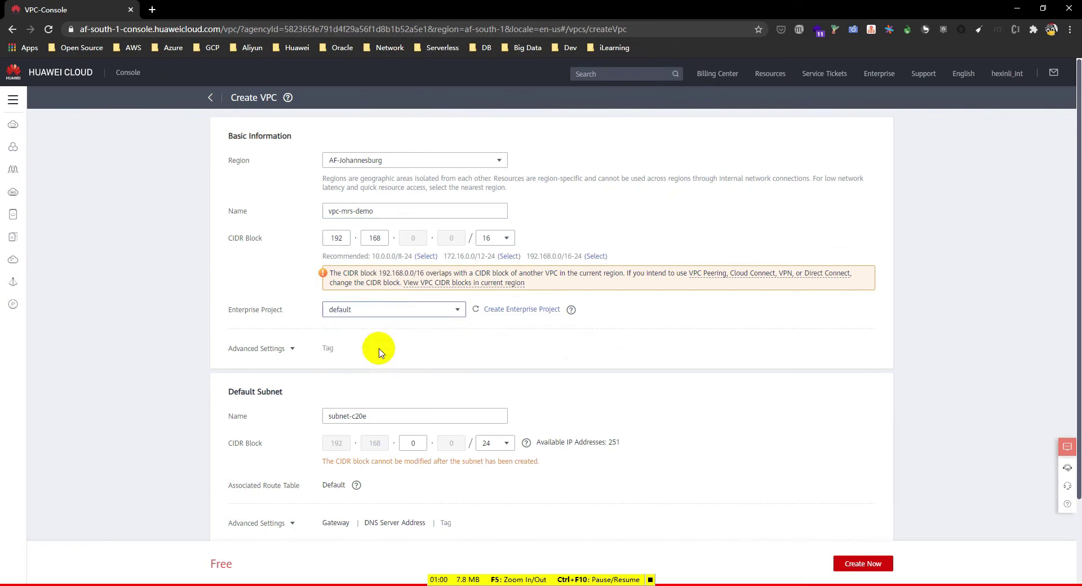
# Rename the subnet to subnet-mrs-demo and create the VPC
pyautogui.moveTo(355, 415); pyautogui.dragTo(383, 418)
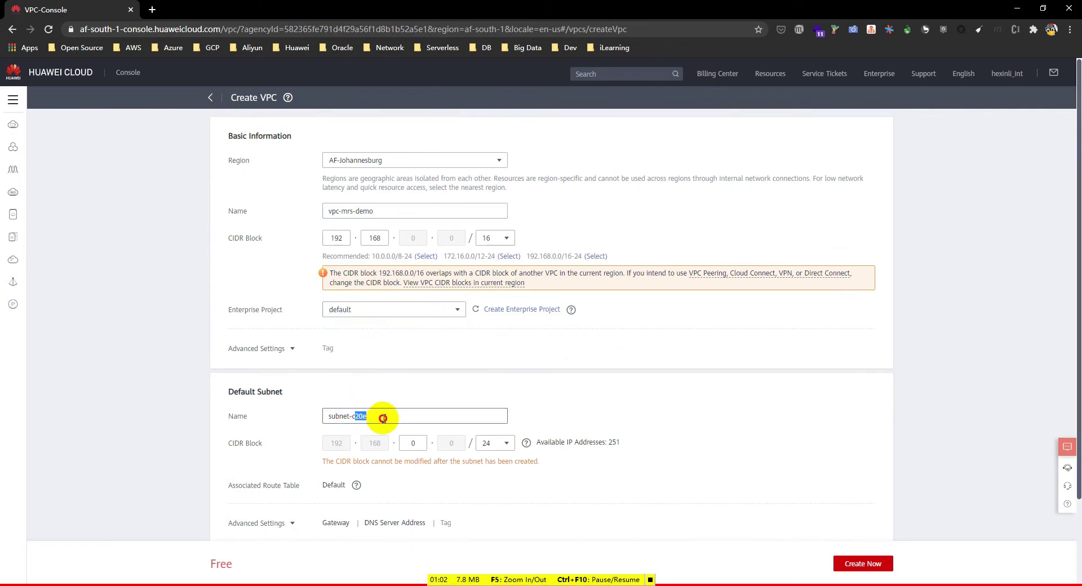
pyautogui.press('BackSpace')
pyautogui.press('BackSpace')
pyautogui.write('mrs-demo')
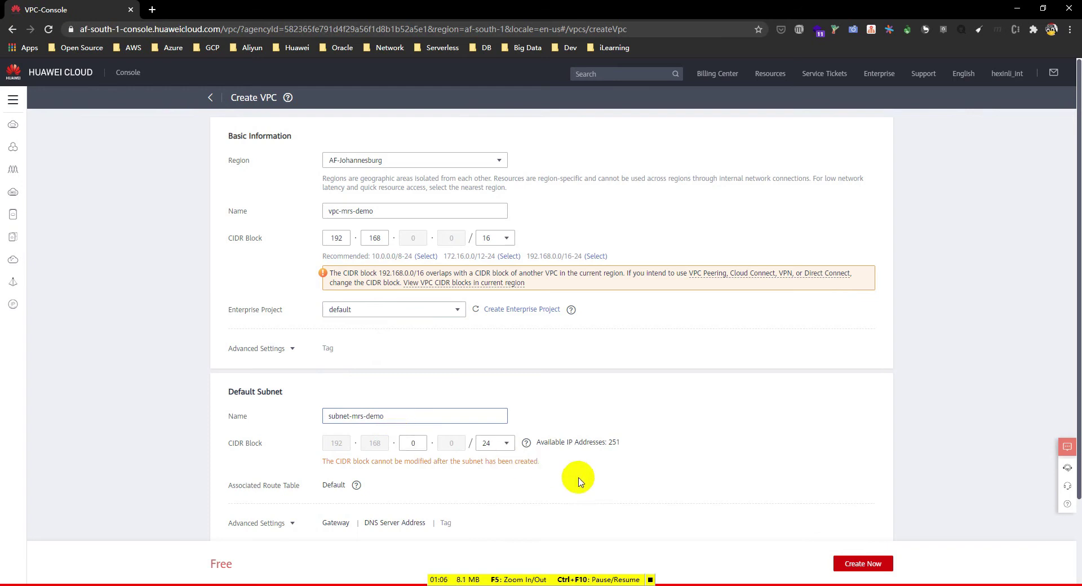
pyautogui.scroll(-1, 765, 532)
pyautogui.click(860, 564)
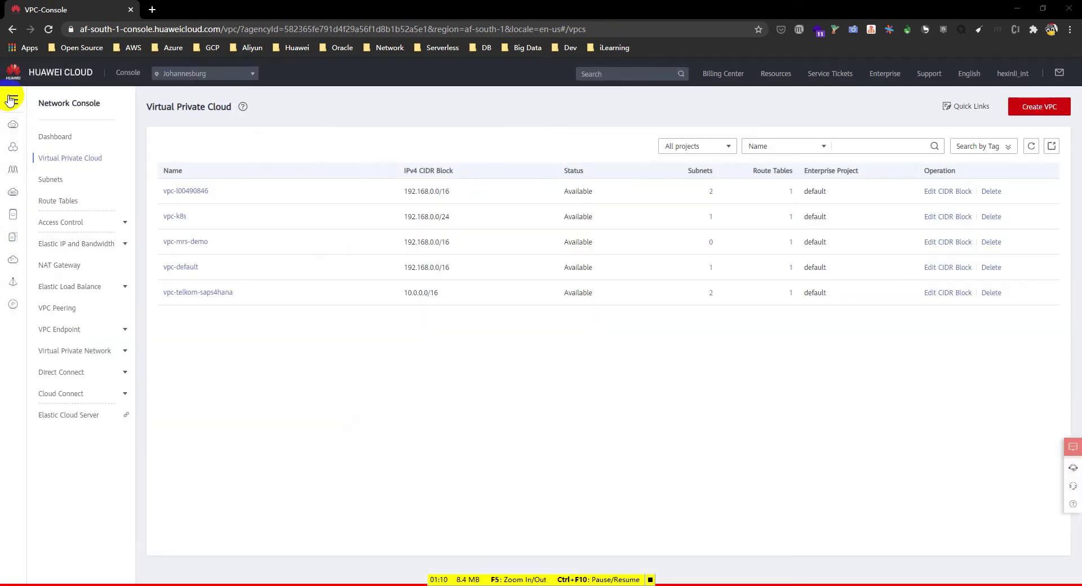
pyautogui.moveTo(10, 100)
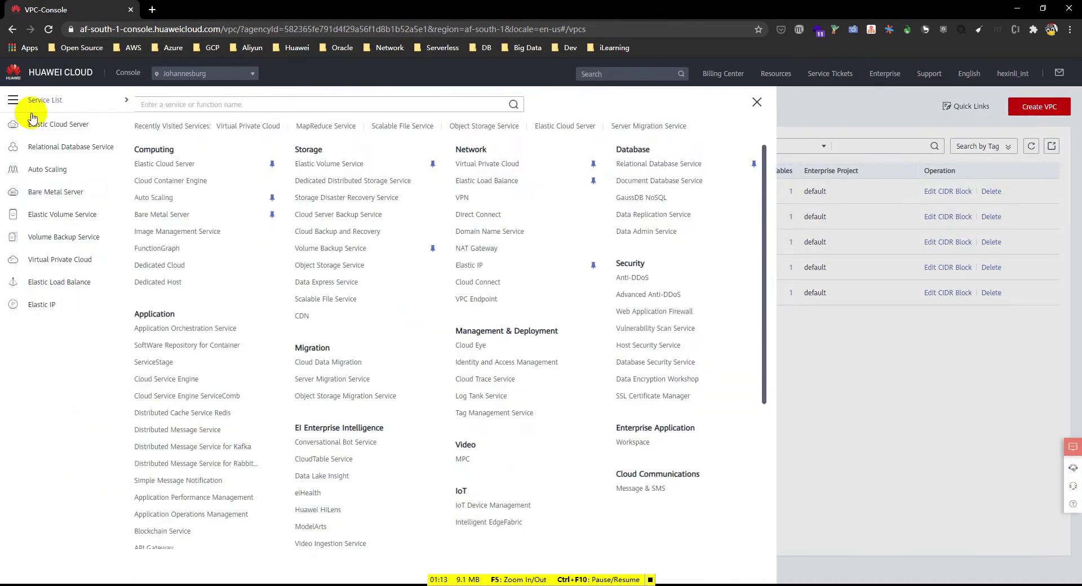
# Start creating a MapReduce Service cluster and name it mrs_stream_demo
pyautogui.scroll(-2, 434, 451)
pyautogui.scroll(-1, 395, 471)
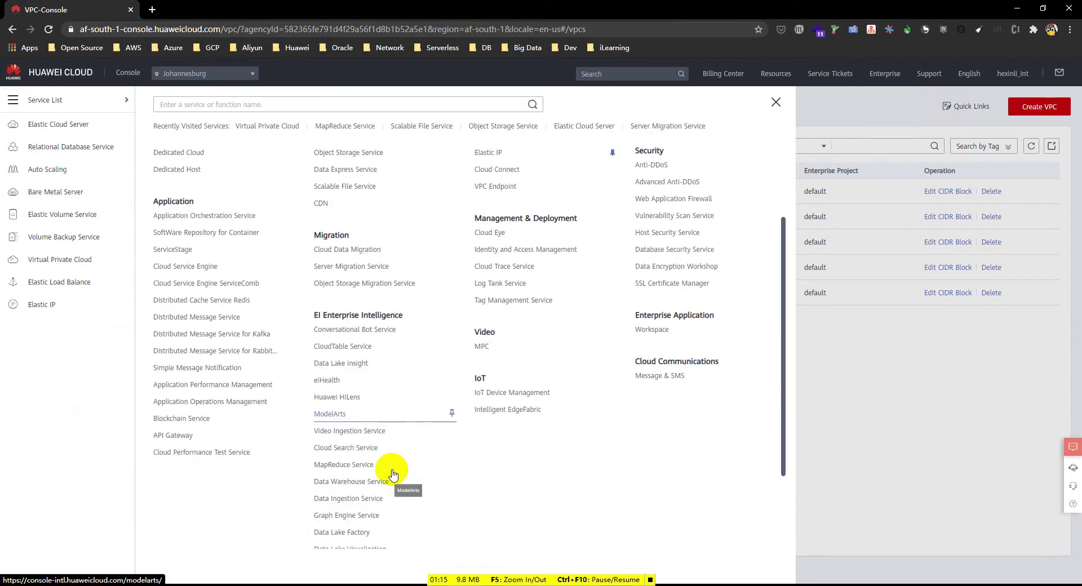
pyautogui.click(375, 470)
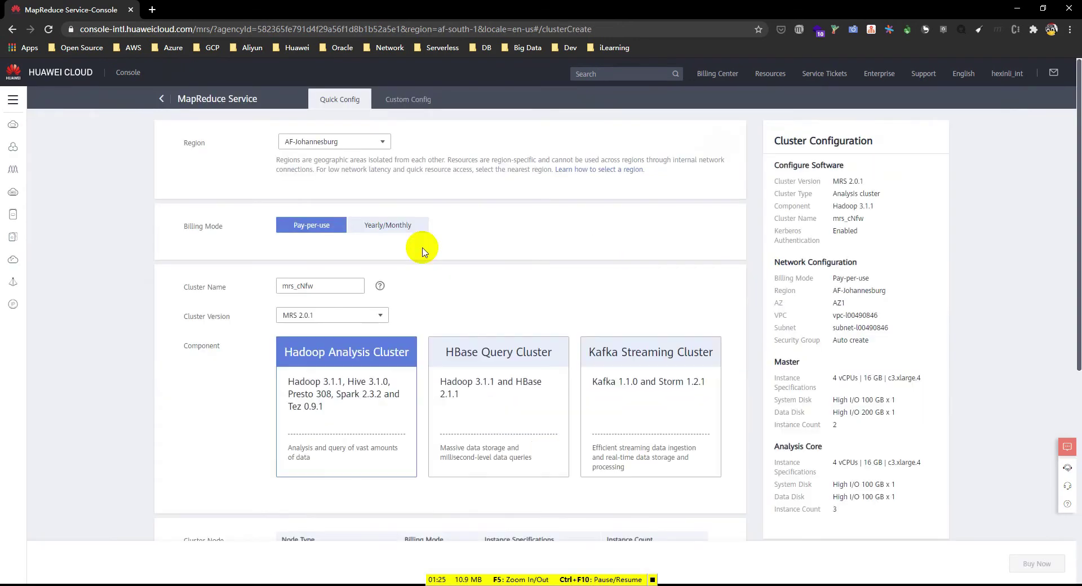
pyautogui.click(321, 285)
pyautogui.moveTo(296, 282); pyautogui.dragTo(338, 280)
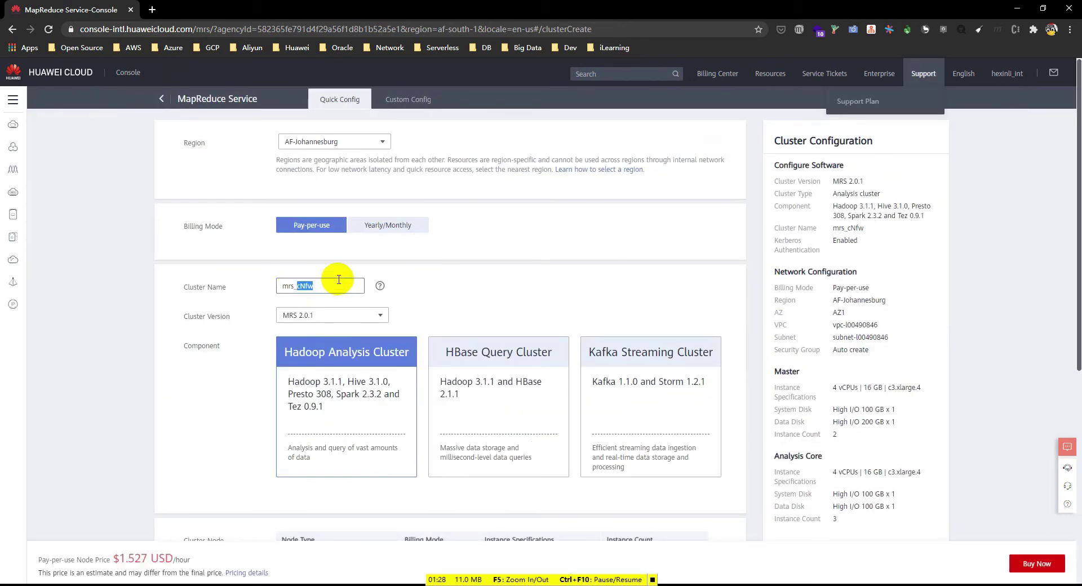
pyautogui.write('demo')
pyautogui.press('Left')
pyautogui.press('Left')
pyautogui.press('Left')
pyautogui.press('Left')
pyautogui.write('-s')
pyautogui.press('BackSpace')
pyautogui.write('tream_')
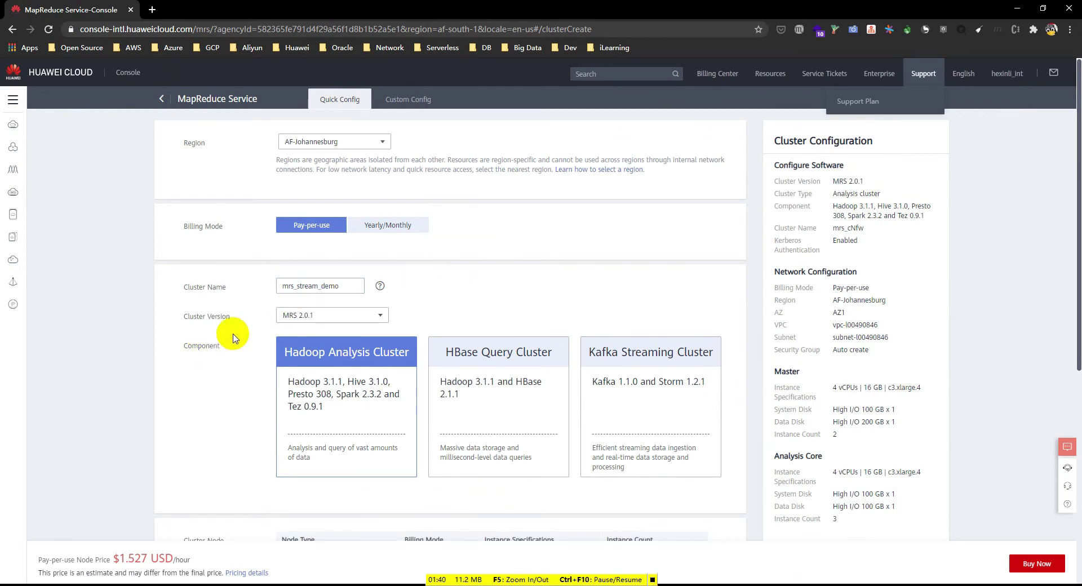
# Select MRS 1.8.9 as the cluster version
pyautogui.click(367, 313)
pyautogui.click(314, 338)
pyautogui.click(325, 315)
pyautogui.click(312, 351)
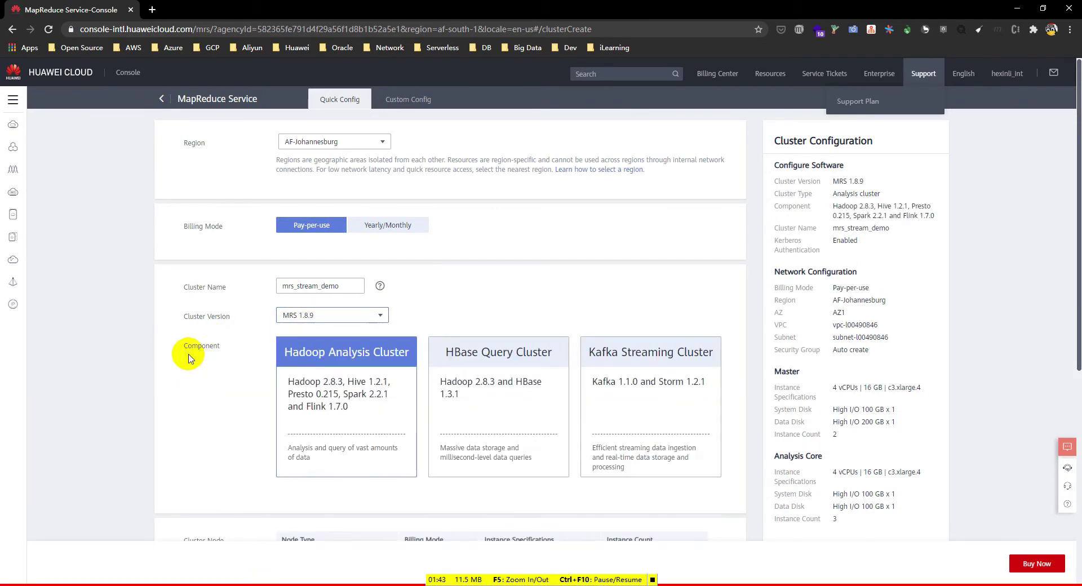
# Use Custom Config for a Streaming cluster with Kafka, KafkaManager, Storm and Flume
pyautogui.click(407, 101)
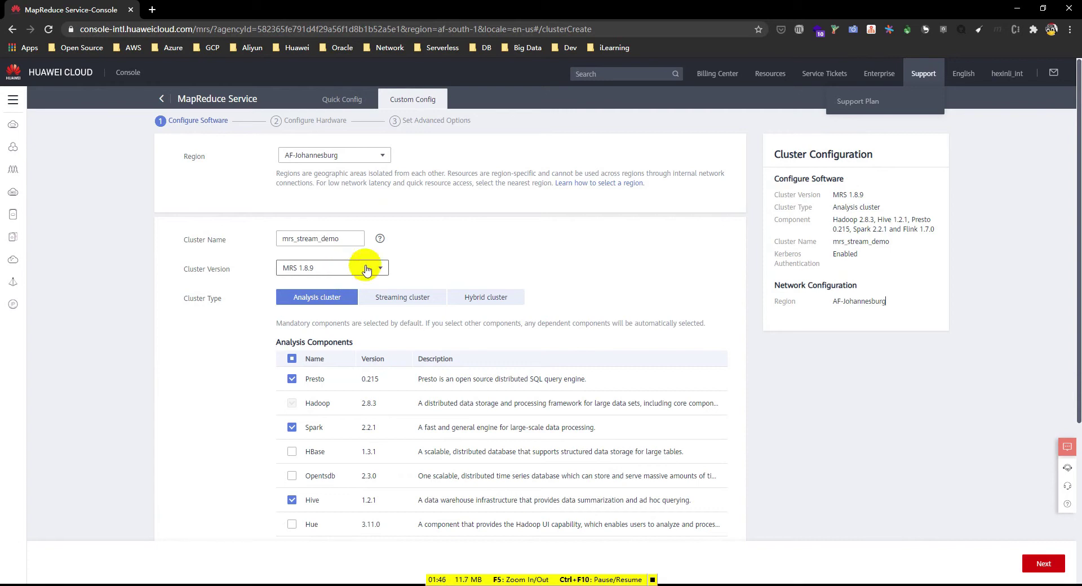
pyautogui.scroll(-1, 246, 343)
pyautogui.click(393, 241)
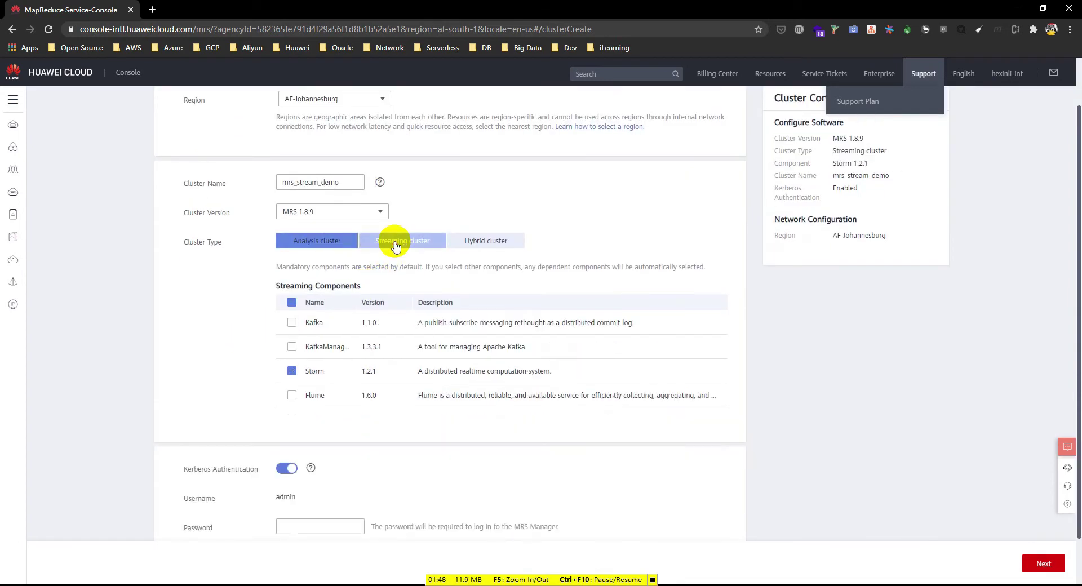
pyautogui.click(292, 302)
# Turn Kerberos off, enter and confirm the admin password, and proceed to hardware configuration
pyautogui.scroll(-1, 248, 360)
pyautogui.click(288, 412)
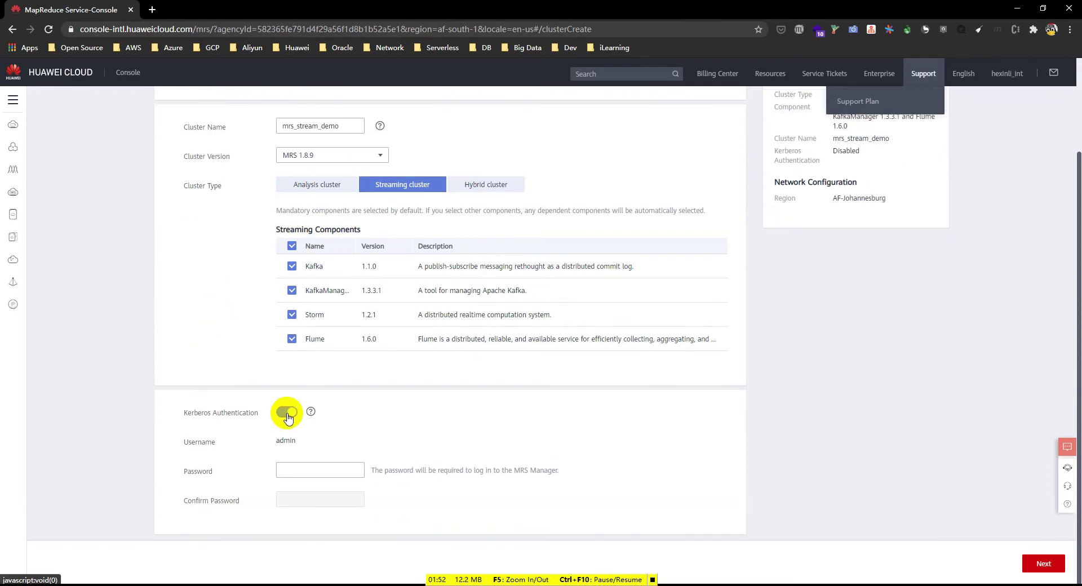
pyautogui.click(314, 469)
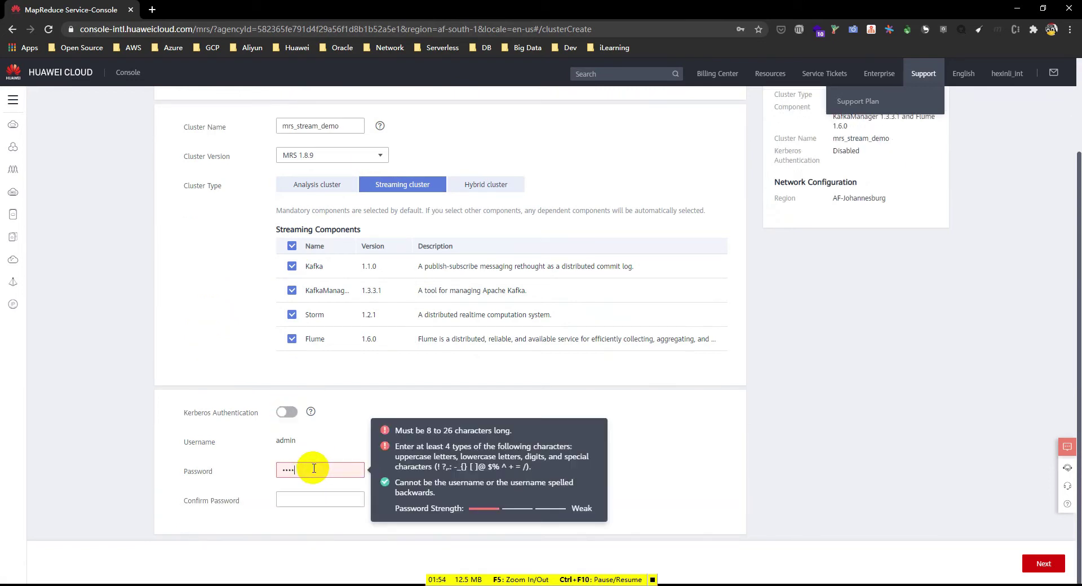
pyautogui.press('Tab')
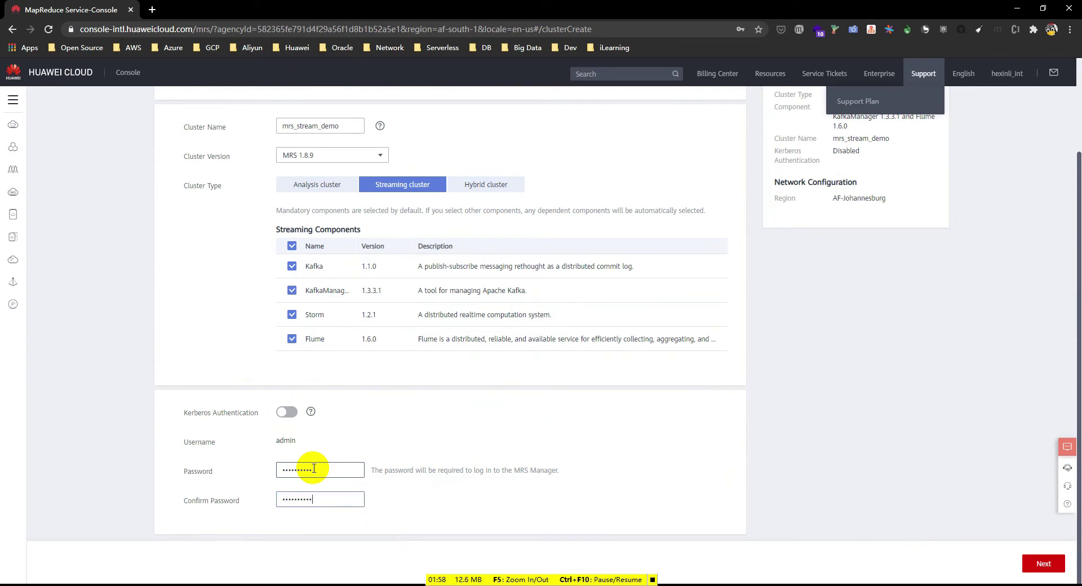
pyautogui.click(1046, 569)
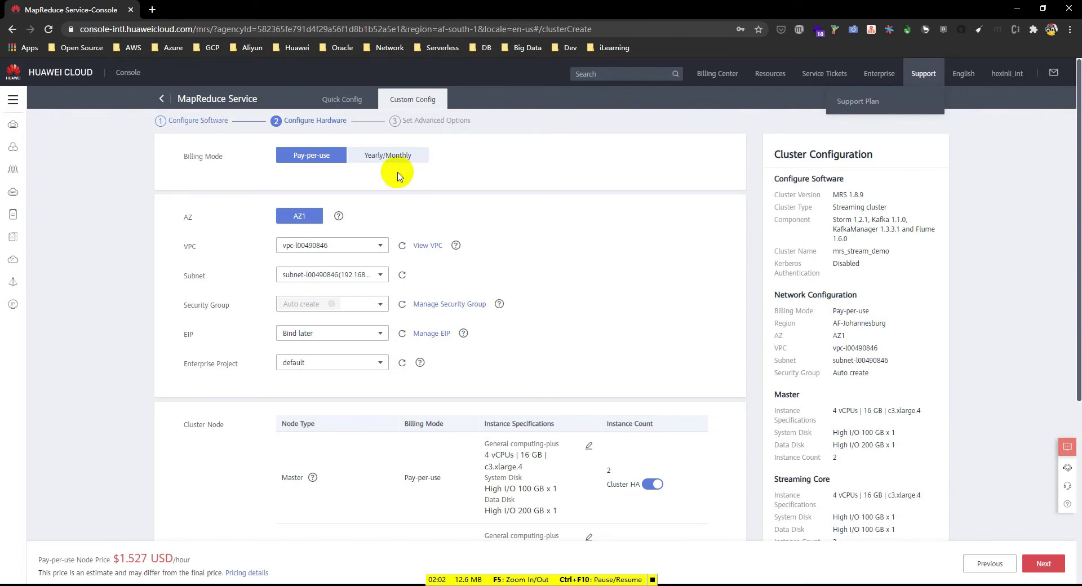
# Place the cluster on vpc-mrs-demo with subnet subnet-mrs-demo
pyautogui.click(382, 246)
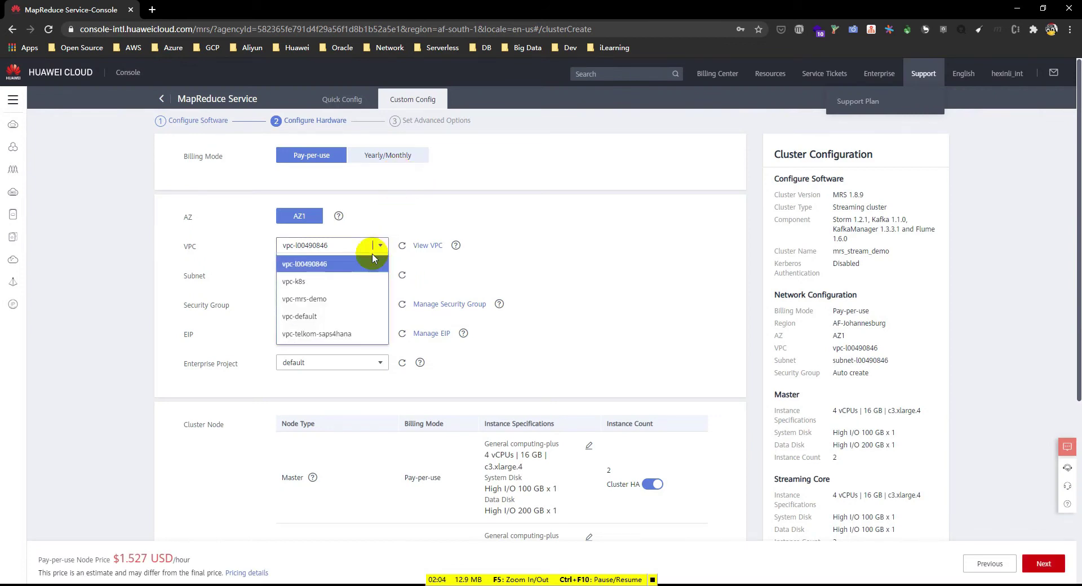
pyautogui.click(327, 301)
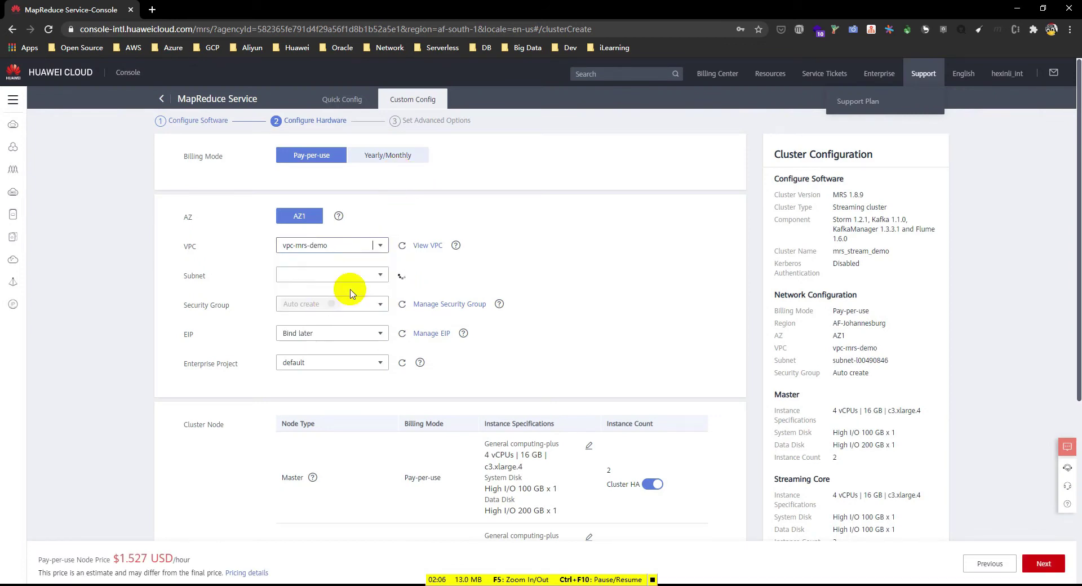
pyautogui.click(383, 277)
pyautogui.click(386, 286)
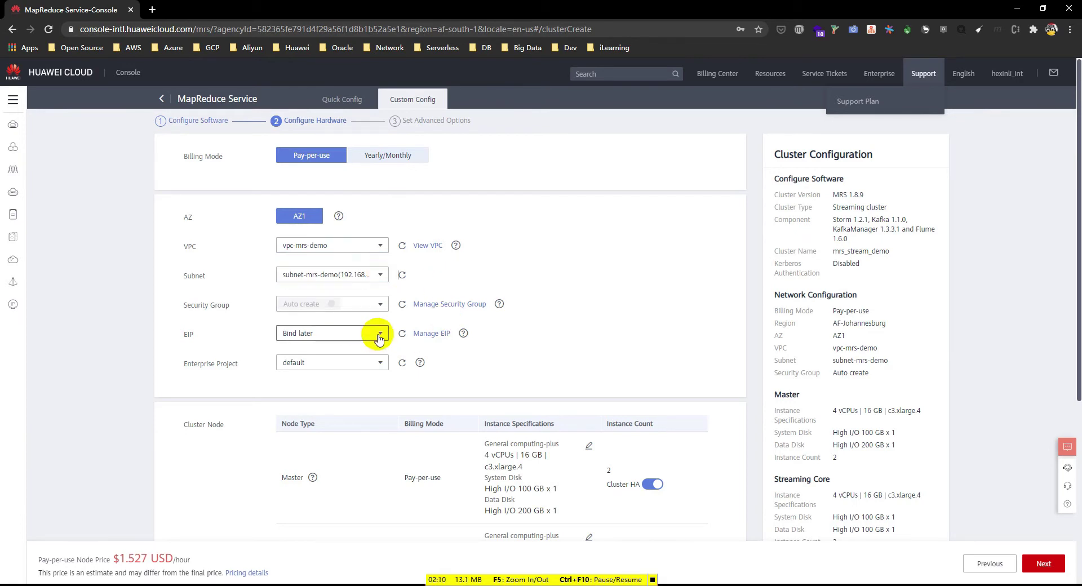
# Disable cluster HA for a single master and add a Streaming Task node group
pyautogui.scroll(-1, 475, 348)
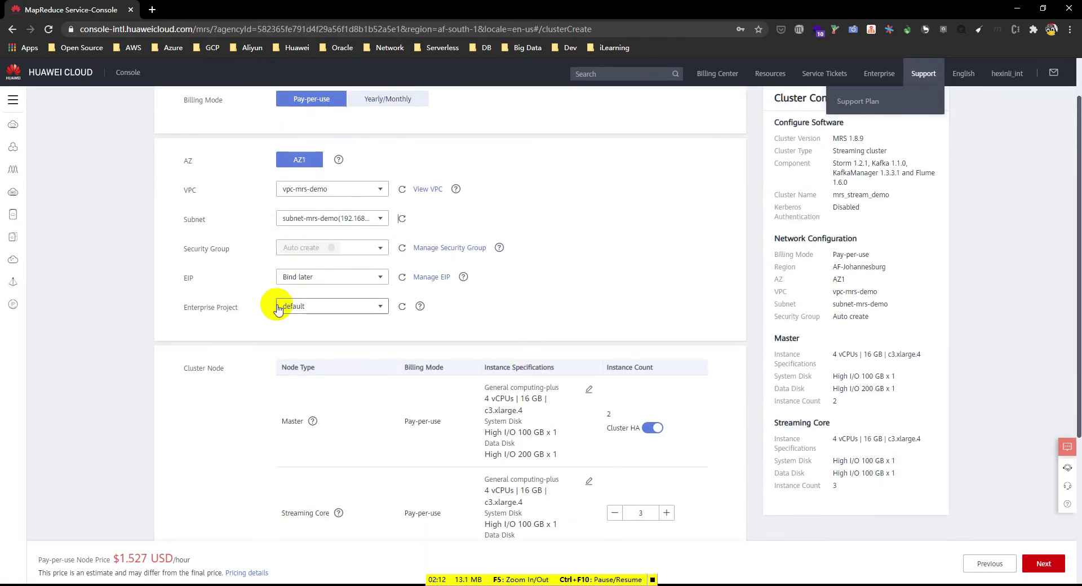
pyautogui.scroll(-2, 270, 302)
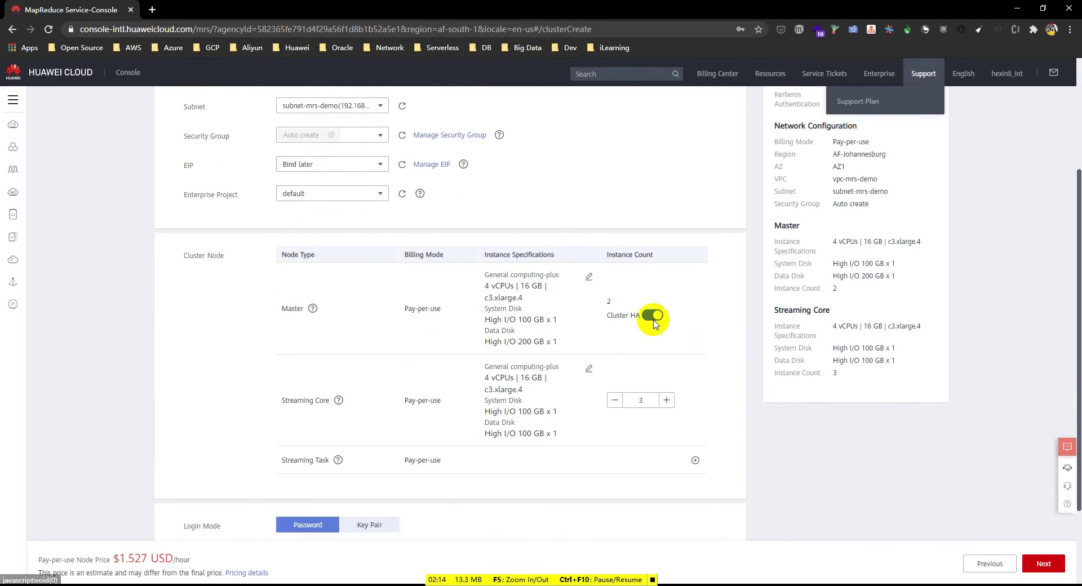
pyautogui.click(653, 315)
pyautogui.click(524, 258)
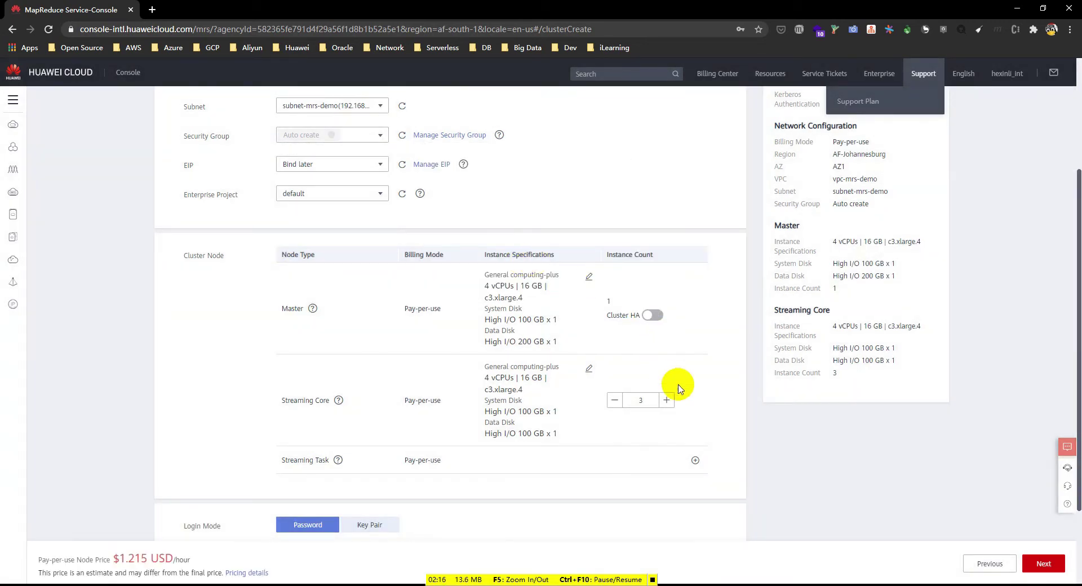
pyautogui.scroll(-1, 681, 394)
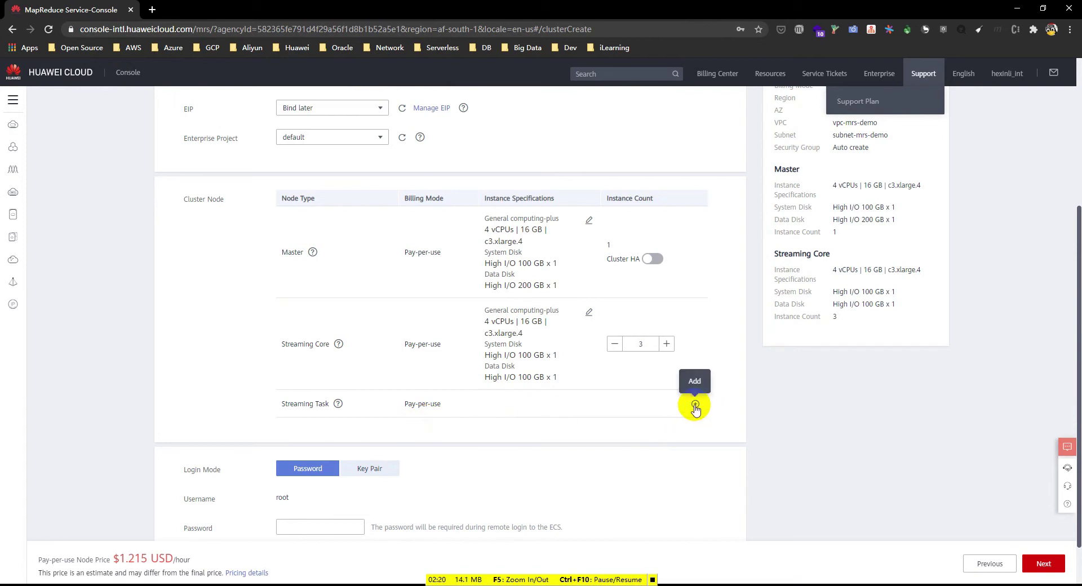
pyautogui.click(694, 406)
# Enter and confirm the root login password, then go to advanced options
pyautogui.scroll(-1, 463, 422)
pyautogui.scroll(-1, 463, 424)
pyautogui.scroll(-1, 463, 424)
pyautogui.click(351, 470)
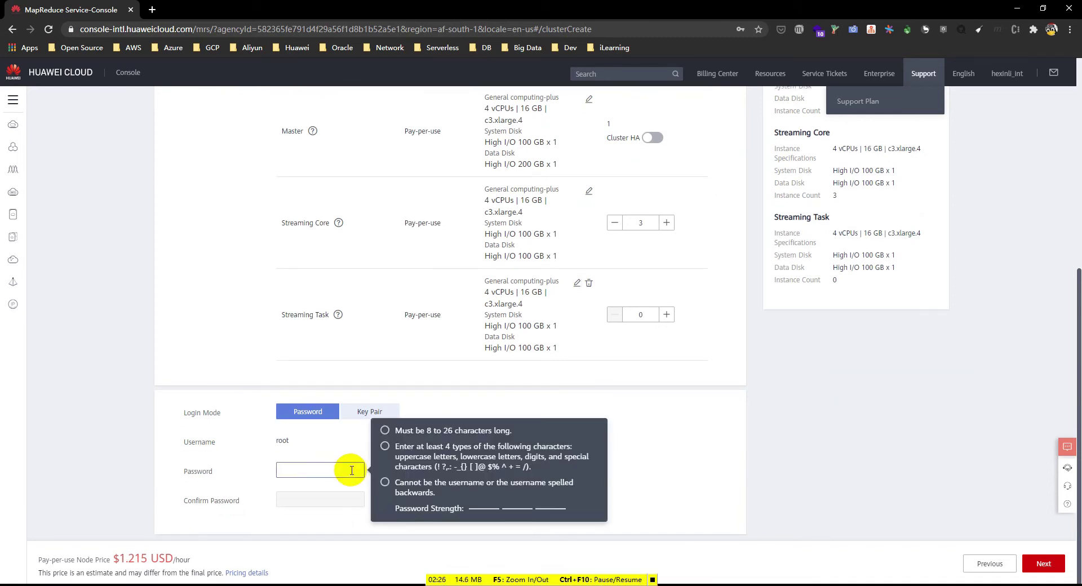
pyautogui.write('•••••••••••')
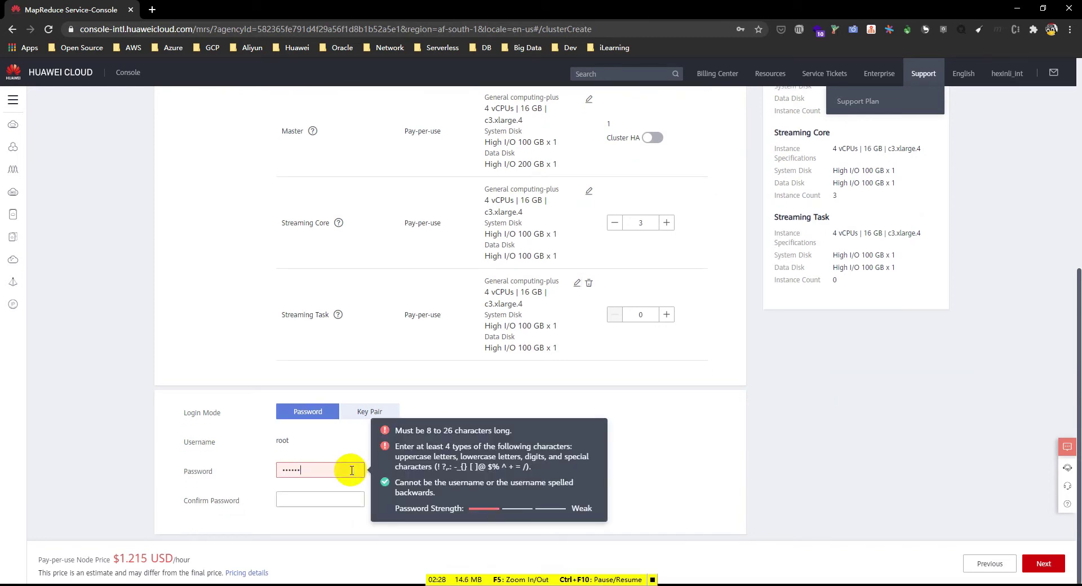
pyautogui.press('Tab')
pyautogui.write('•••••••••••')
pyautogui.click(1048, 569)
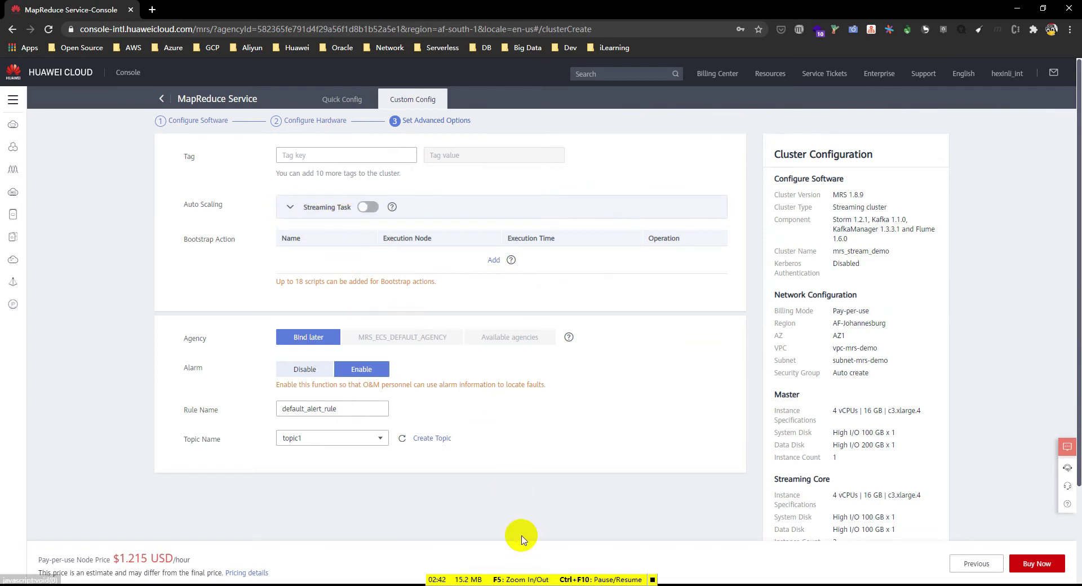
# Set Alarm to Disable, buy the mrs_stream_demo cluster, and go back to the cluster list
pyautogui.click(317, 371)
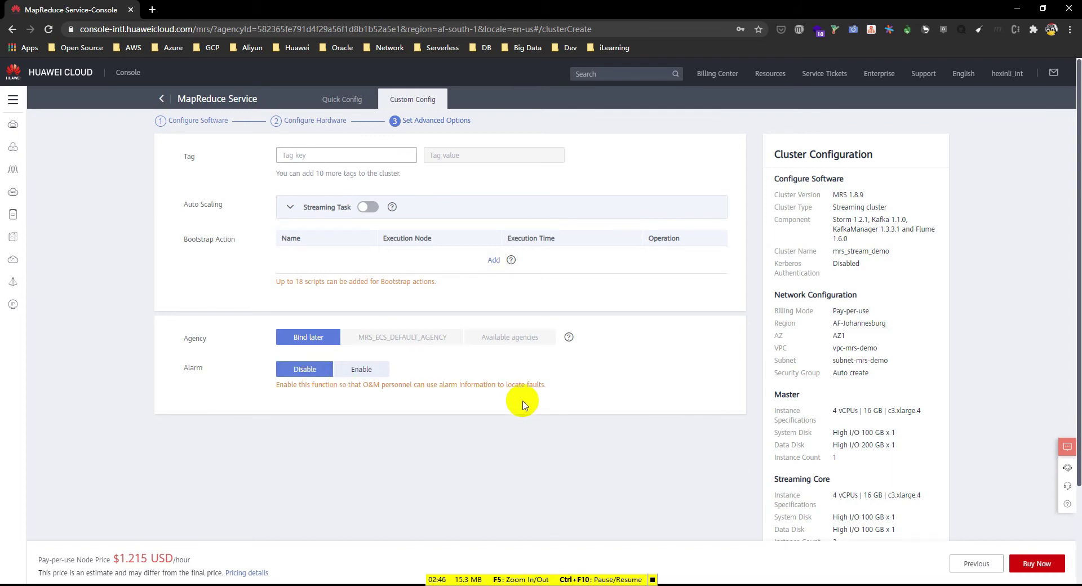
pyautogui.click(1034, 563)
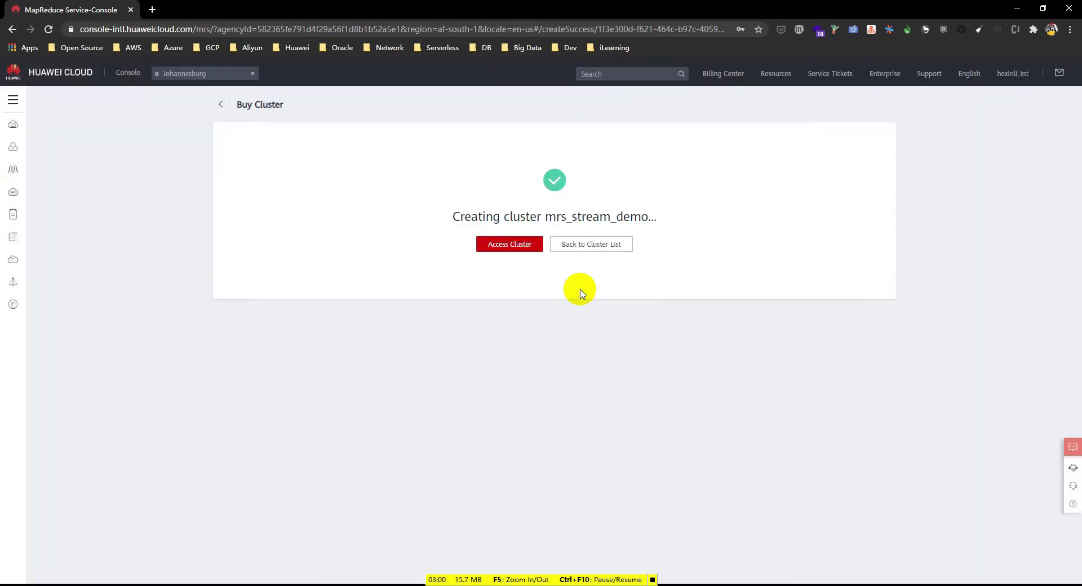
pyautogui.click(590, 246)
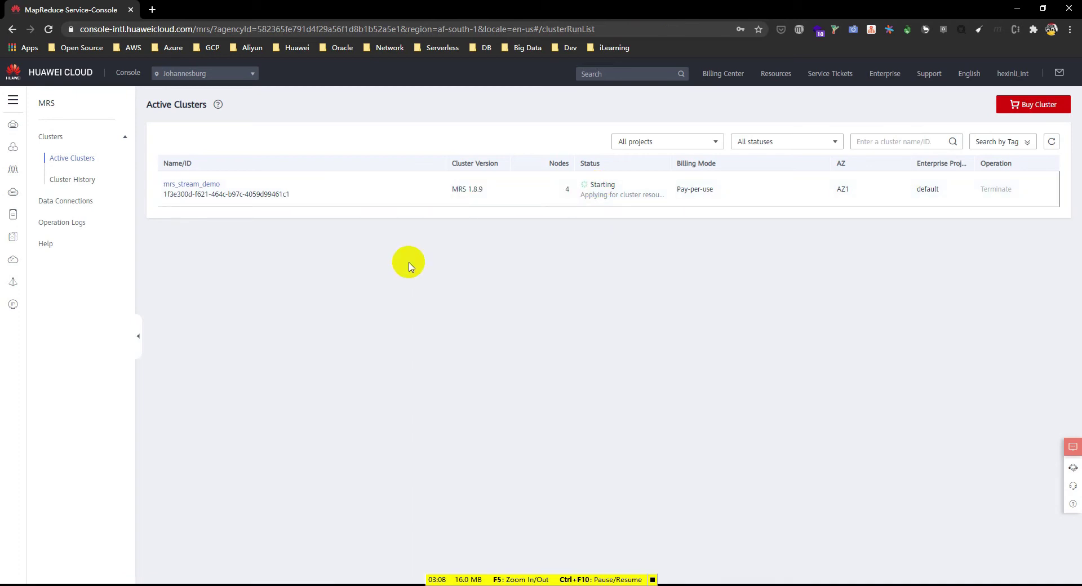
# In mrs_stream_demo's Nodes tab, expand master_node_default_group and open the master node's server page
pyautogui.click(204, 184)
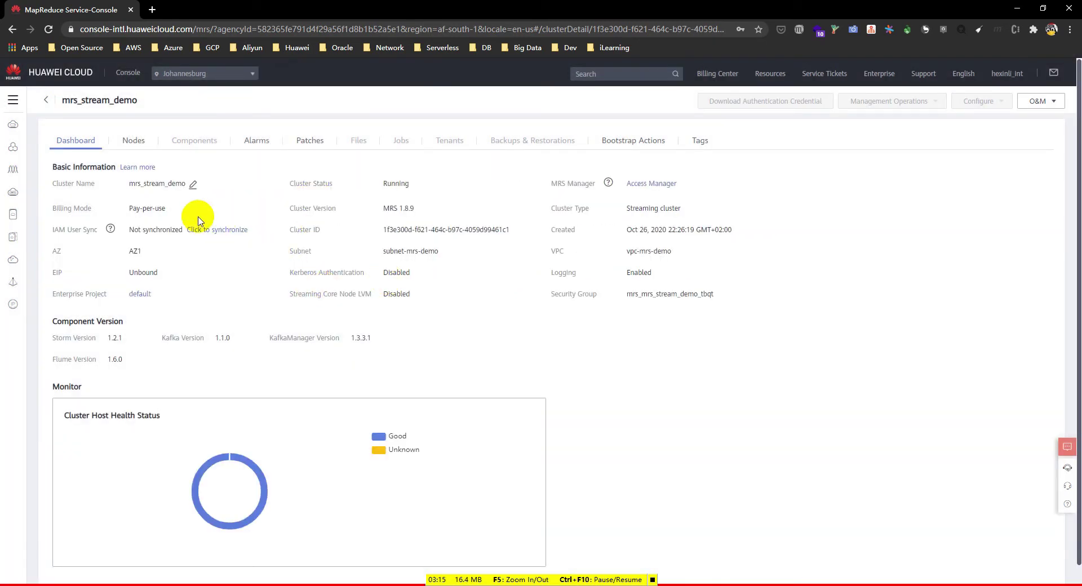
pyautogui.hotkey('ctrl', 'End')
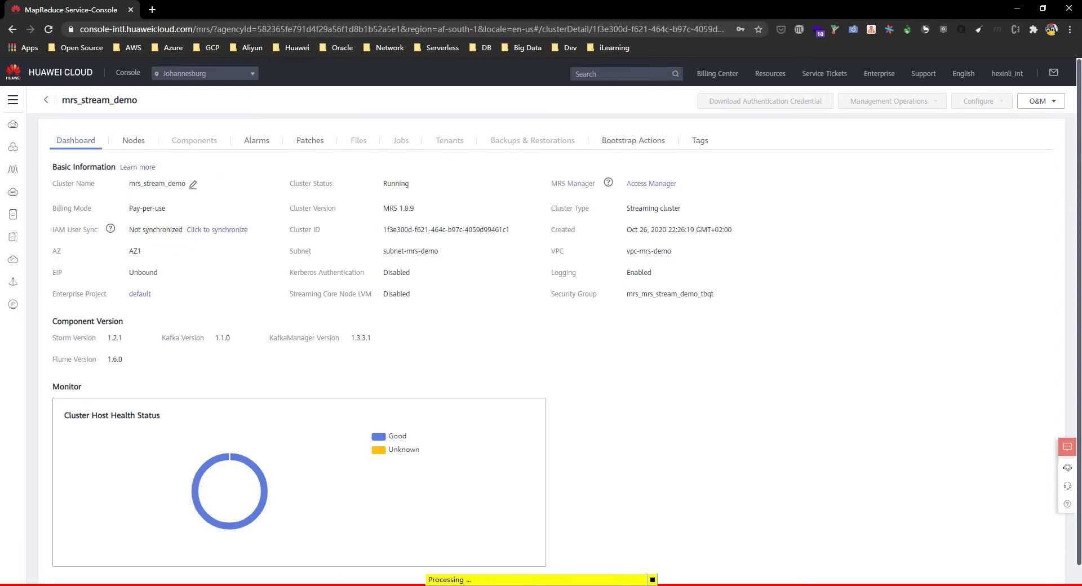
pyautogui.click(133, 142)
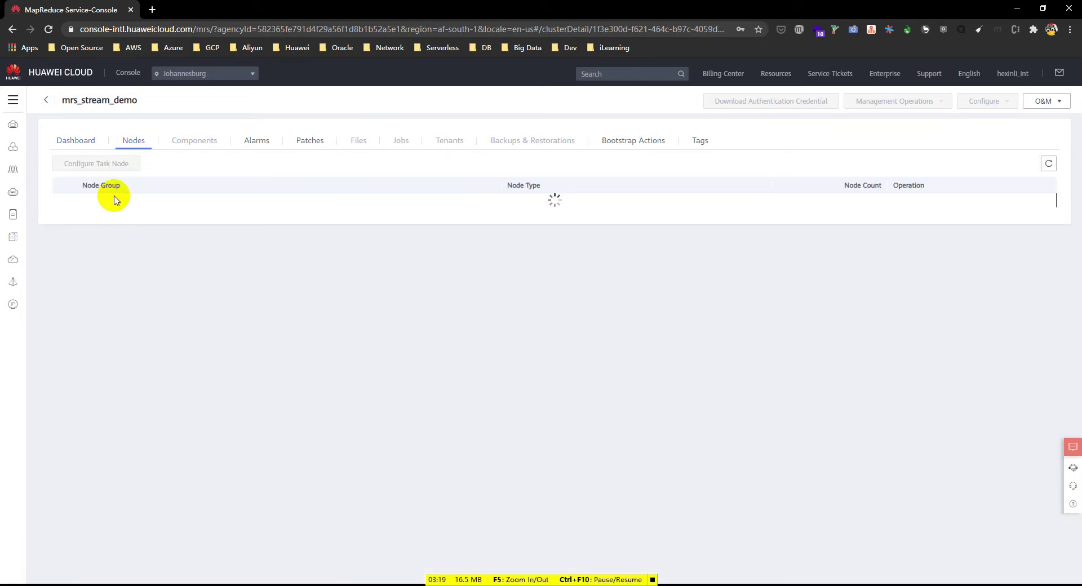
pyautogui.click(68, 207)
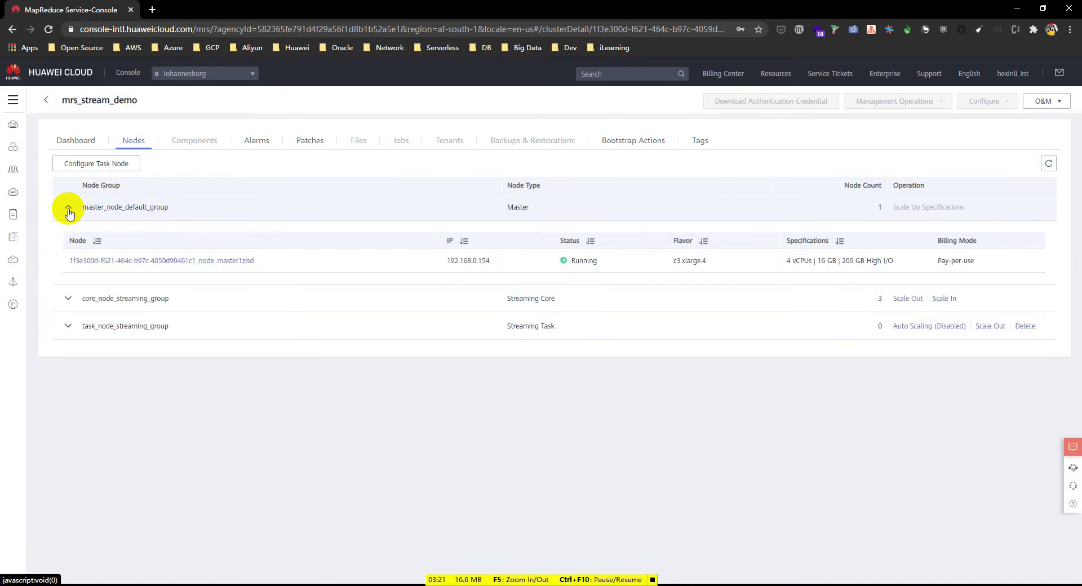
pyautogui.click(141, 261)
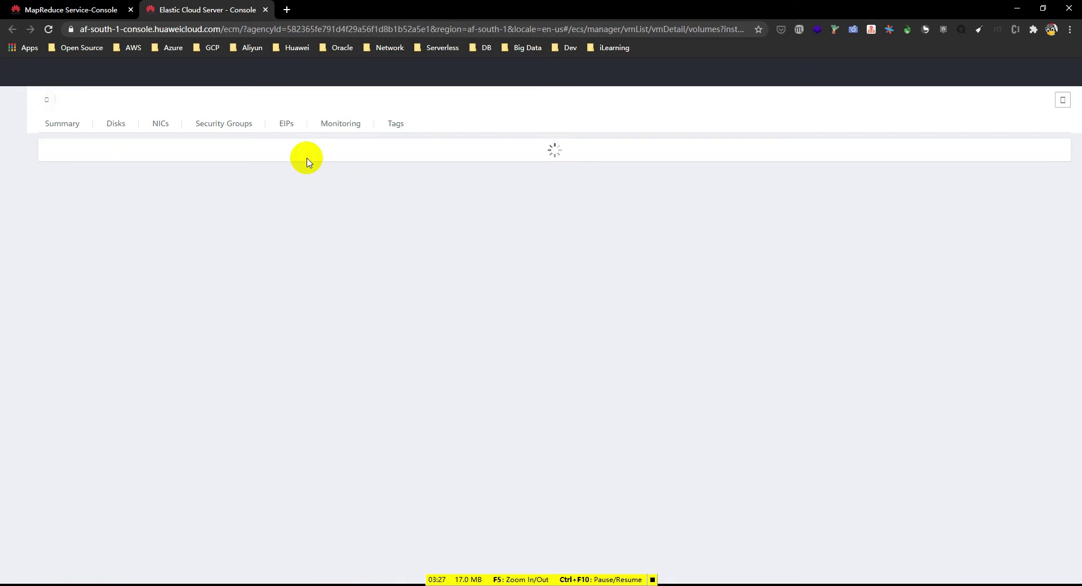
# Expand the master node's security group mrs_mrs_stream_demo_tbqt and open Modify Security Group Rule
pyautogui.click(223, 126)
pyautogui.click(223, 125)
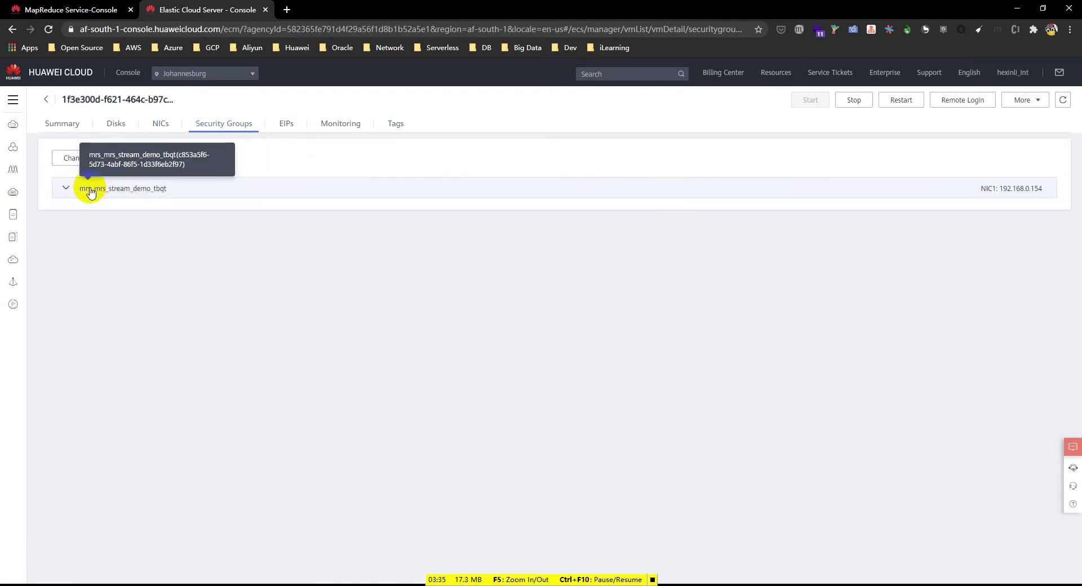
pyautogui.click(90, 192)
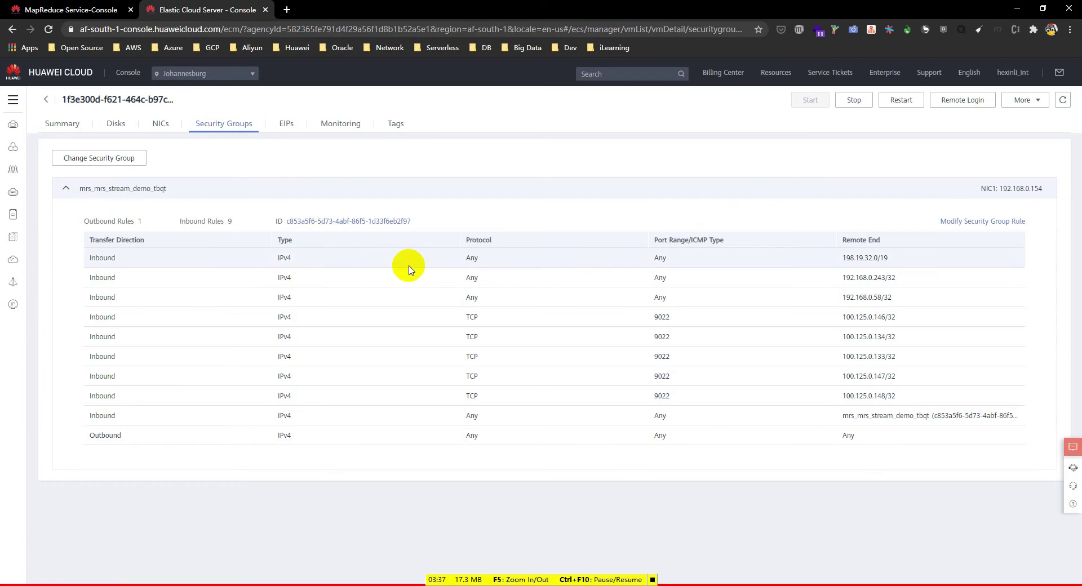
pyautogui.click(969, 221)
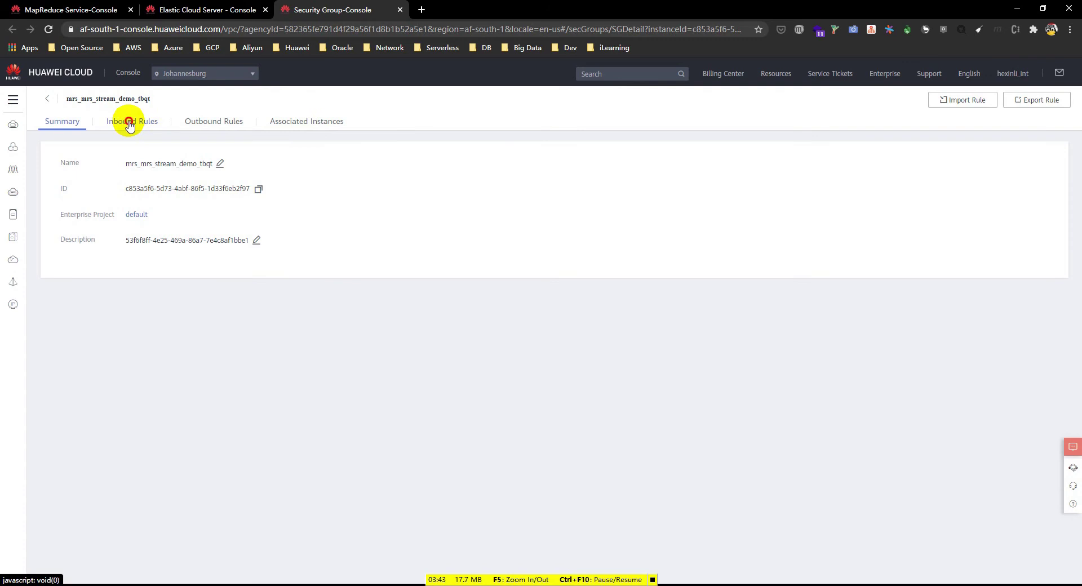
# Add an inbound rule allowing All protocols and ports, then close the security group tab
pyautogui.click(128, 121)
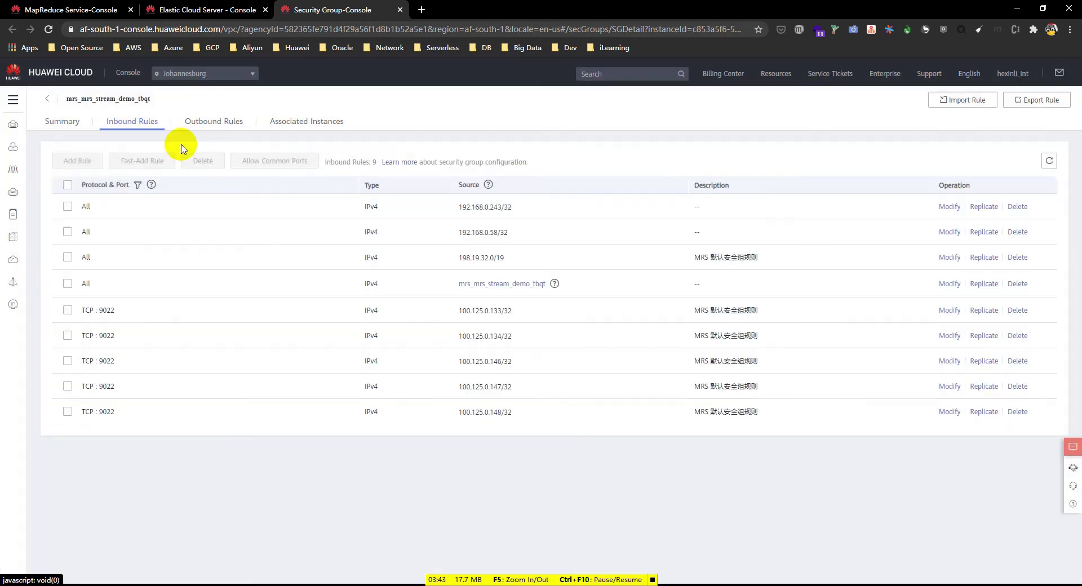
pyautogui.click(79, 161)
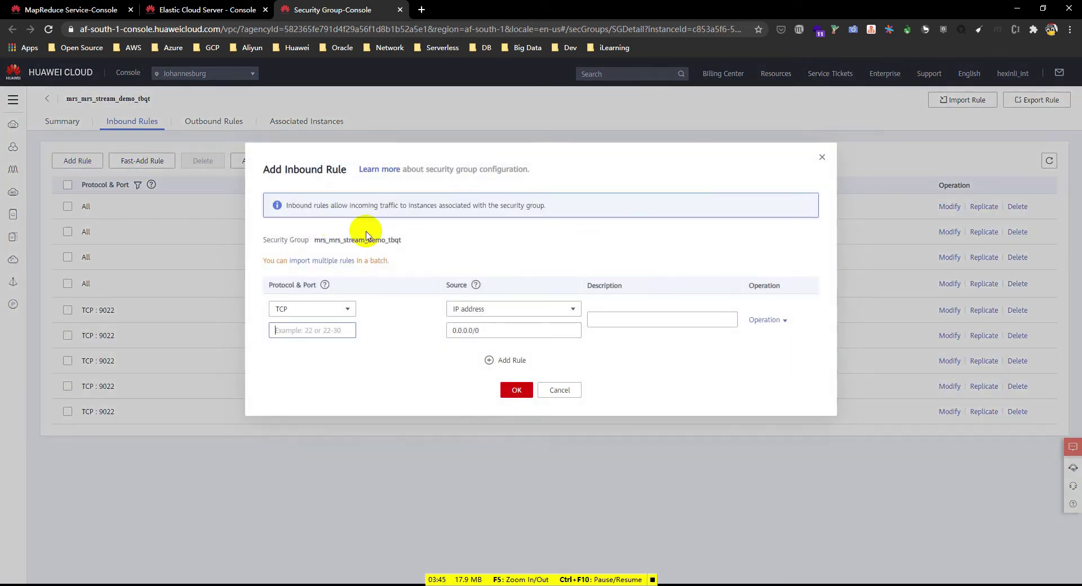
pyautogui.click(320, 309)
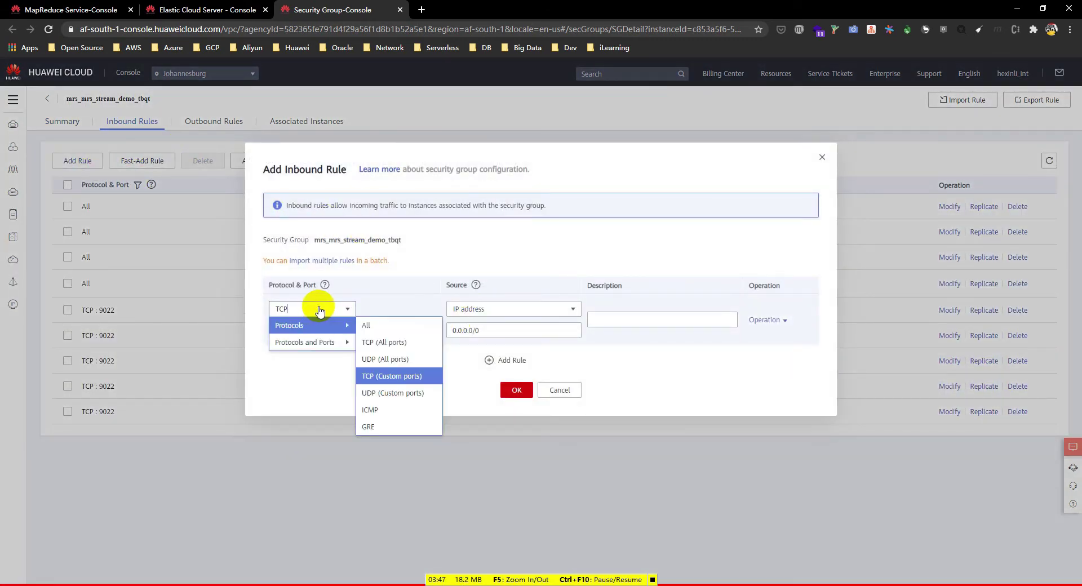
pyautogui.click(367, 326)
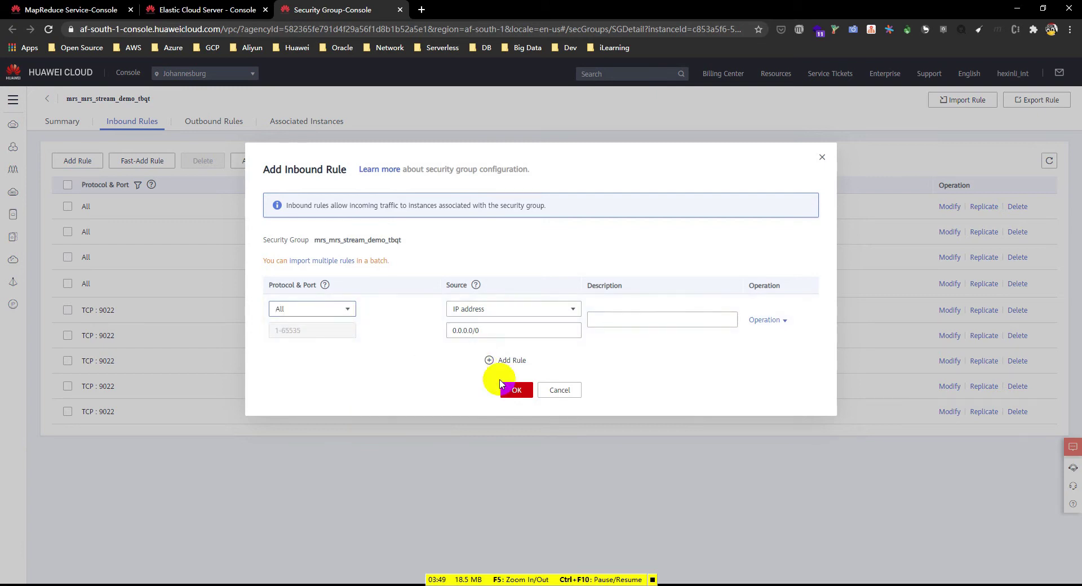
pyautogui.click(514, 394)
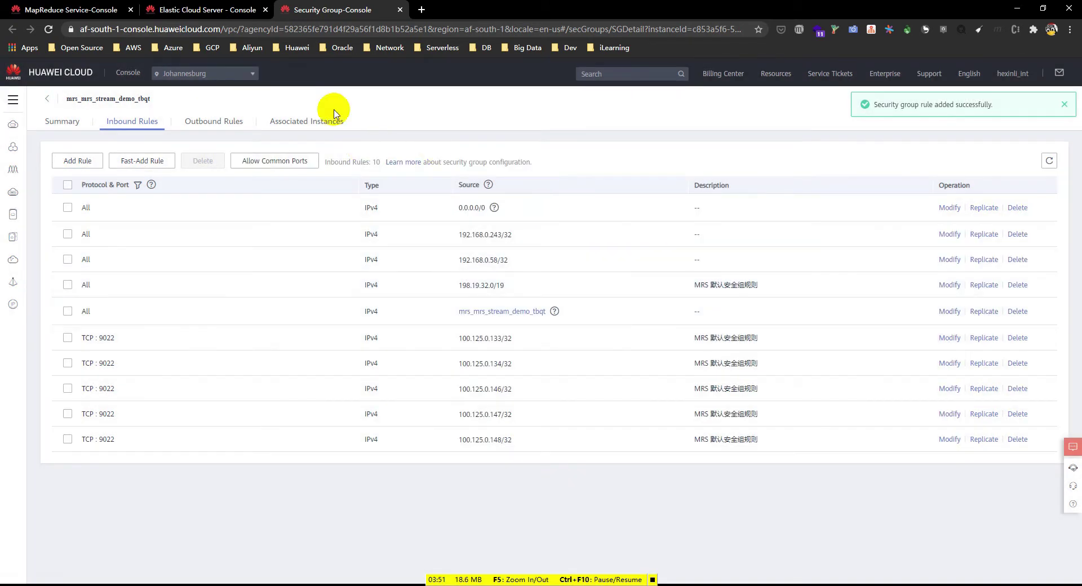
pyautogui.click(400, 10)
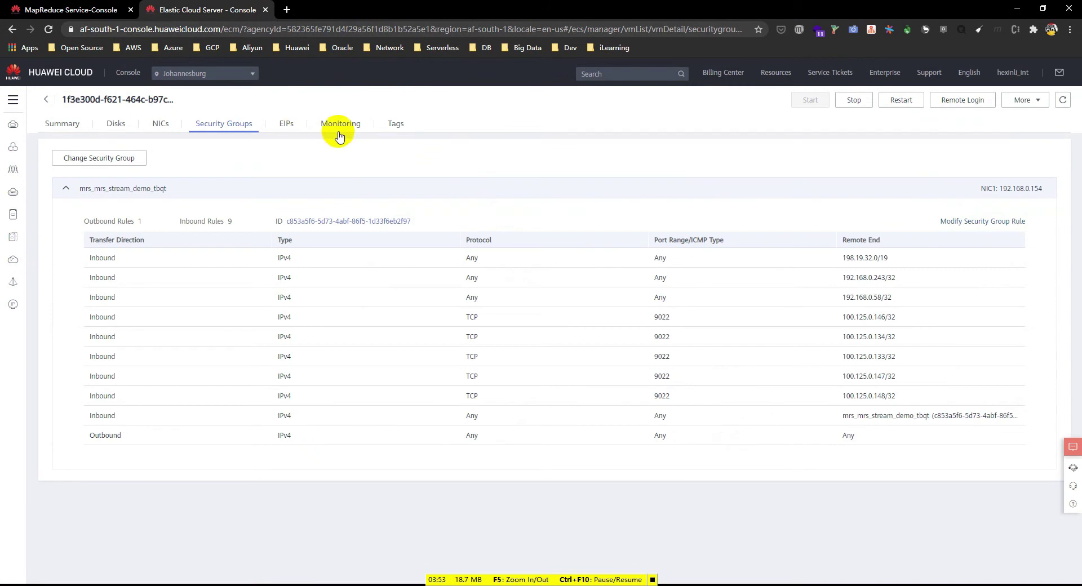
# Start binding an EIP to the master node and buy a pay-per-use, traffic-billed EIP
pyautogui.click(288, 124)
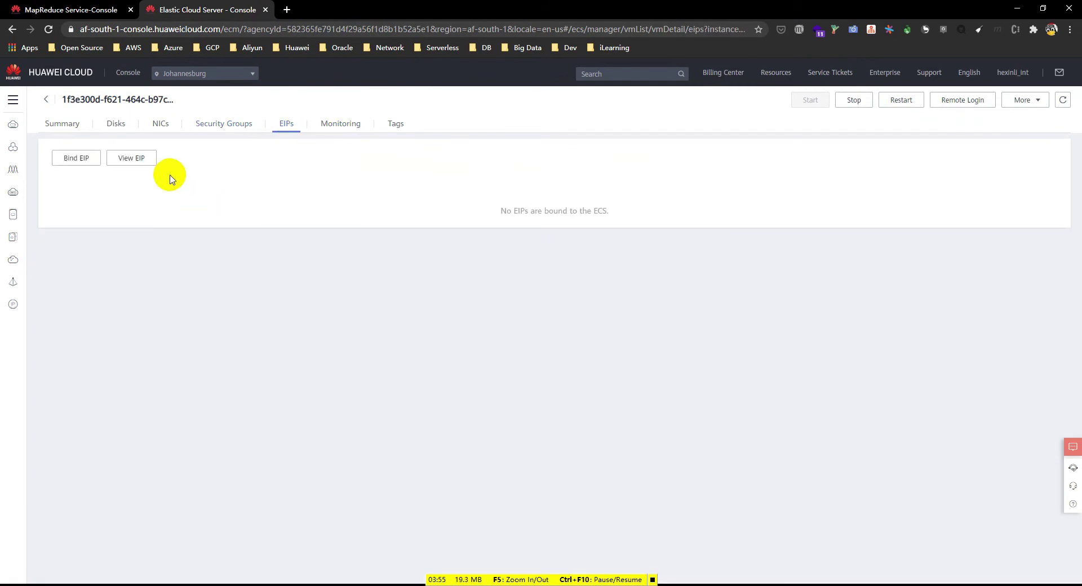
pyautogui.click(86, 160)
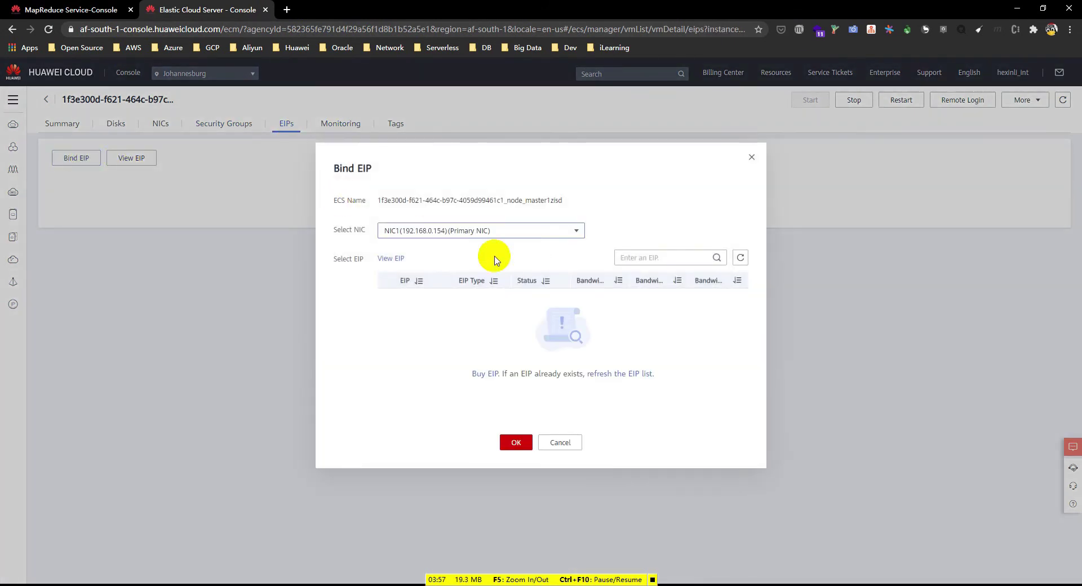
pyautogui.click(490, 373)
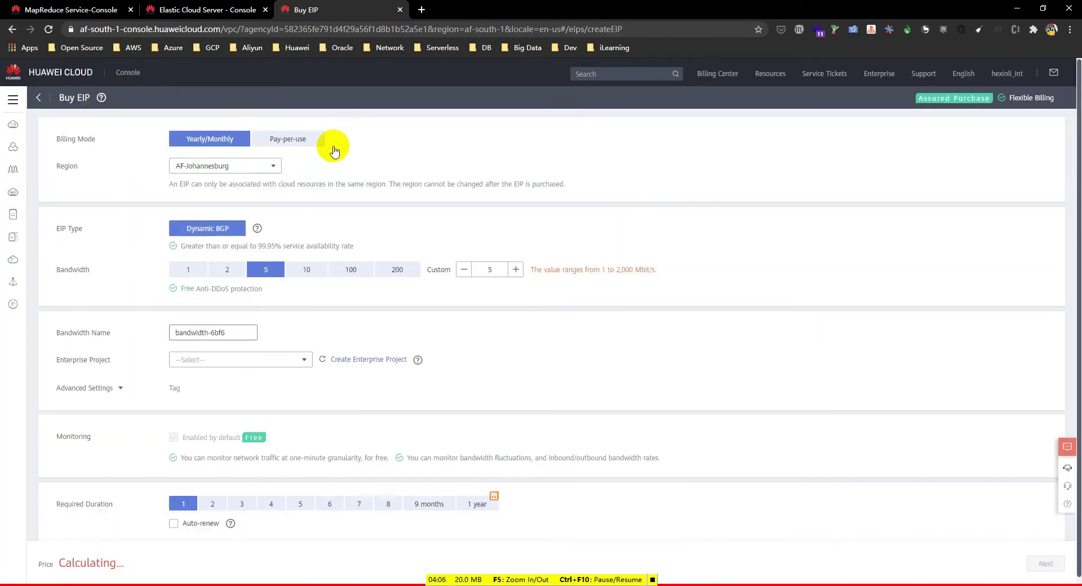
pyautogui.click(301, 142)
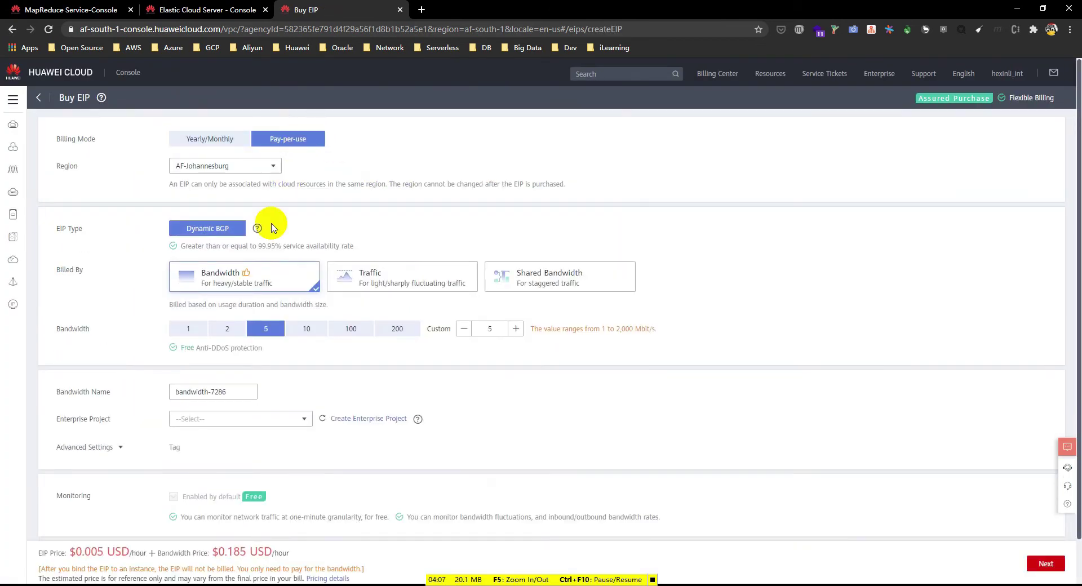
pyautogui.click(383, 284)
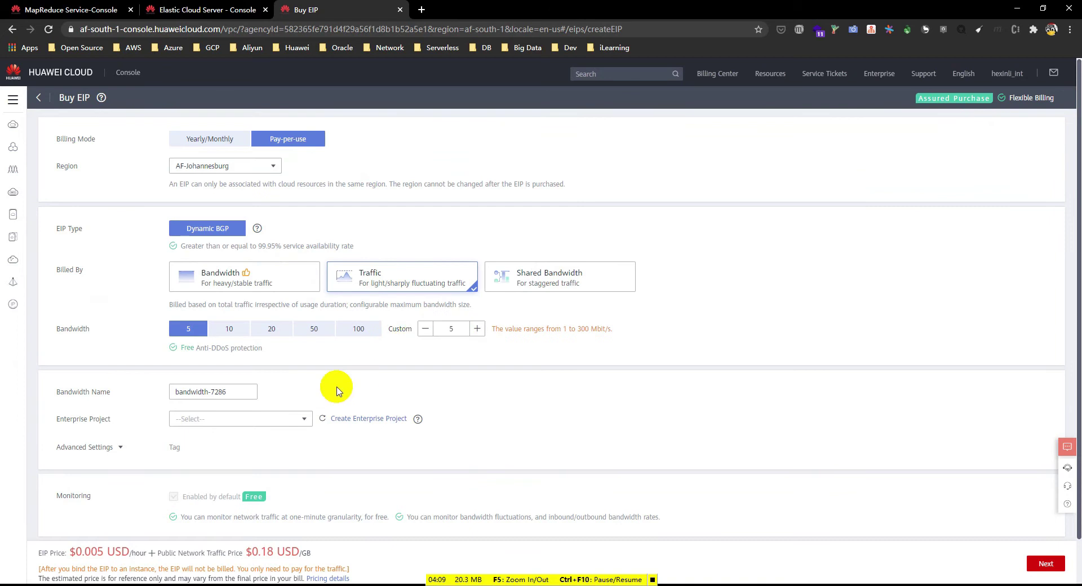
# Set 5 Mbit/s bandwidth named mrs-stream-master-node-eip in the default project and submit the order
pyautogui.doubleClick(447, 327)
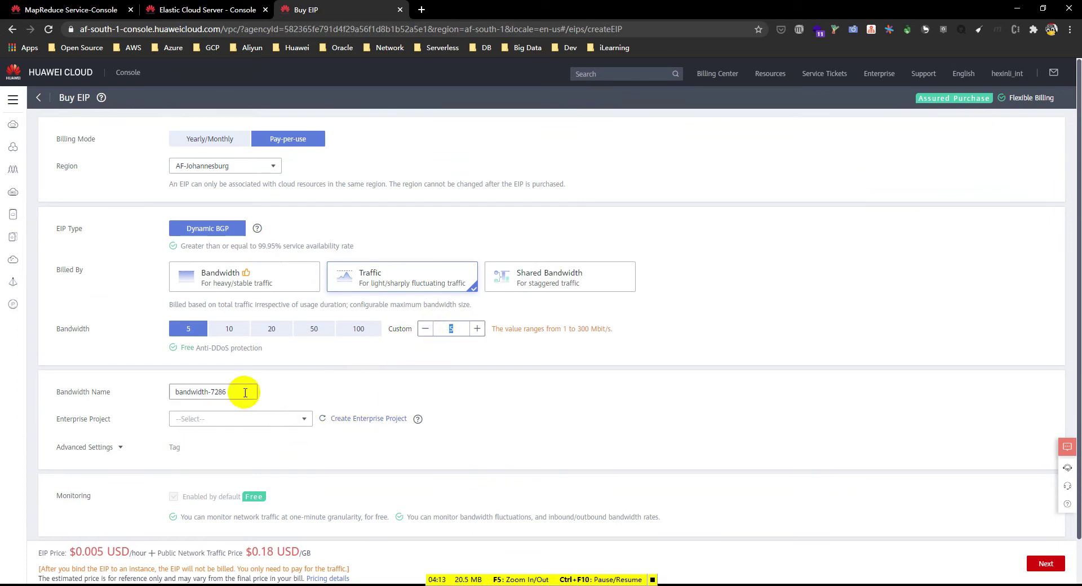
pyautogui.moveTo(211, 391); pyautogui.dragTo(240, 390)
pyautogui.write('mrs')
pyautogui.write('-d')
pyautogui.press('BackSpace')
pyautogui.press('BackSpace')
pyautogui.write('stream-')
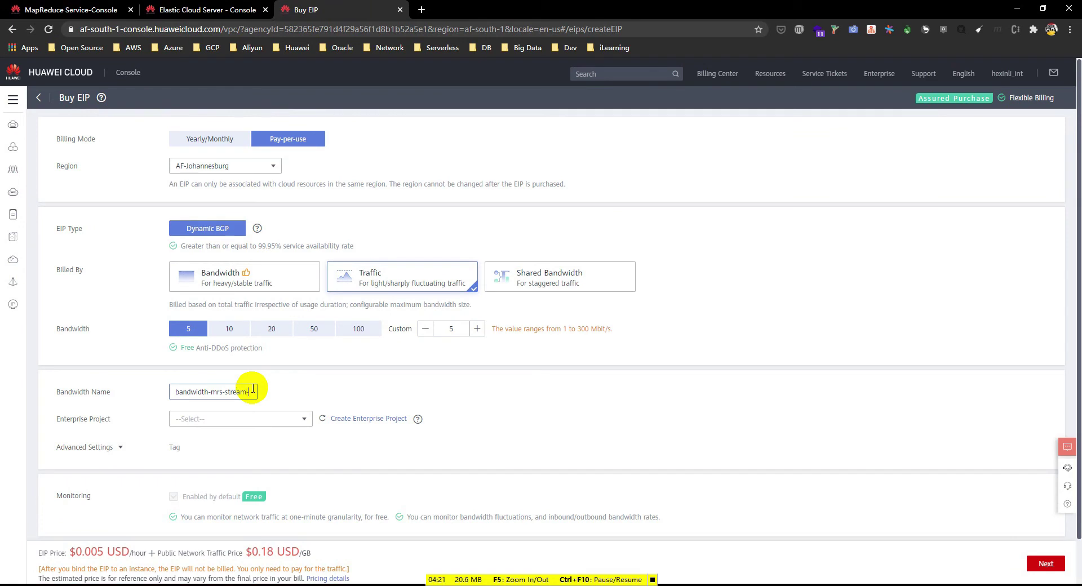
pyautogui.write('master-node-eip')
pyautogui.tripleClick(214, 393)
pyautogui.moveTo(210, 392); pyautogui.dragTo(141, 390)
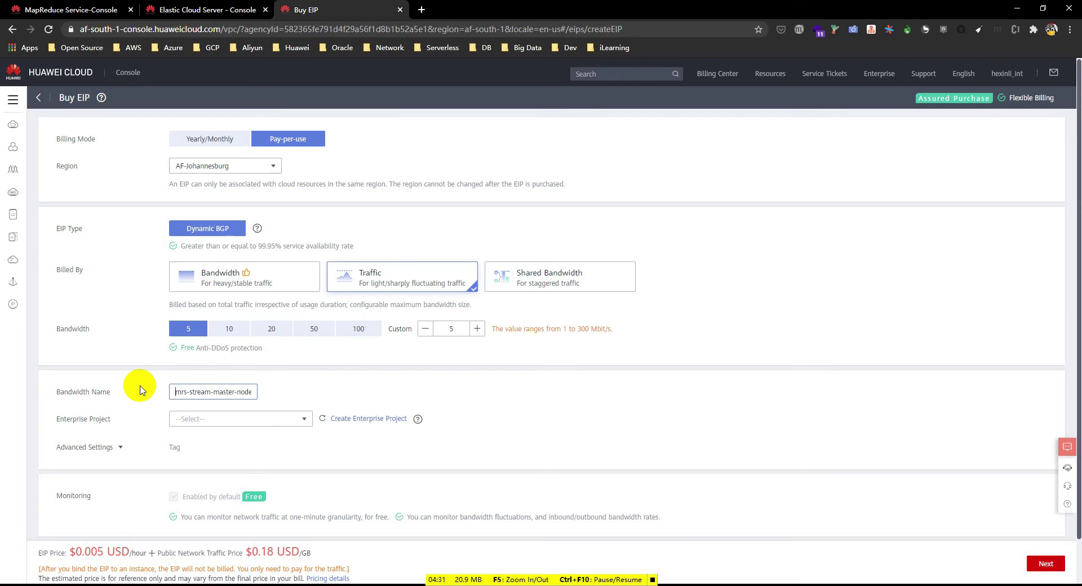
pyautogui.click(241, 419)
pyautogui.click(242, 436)
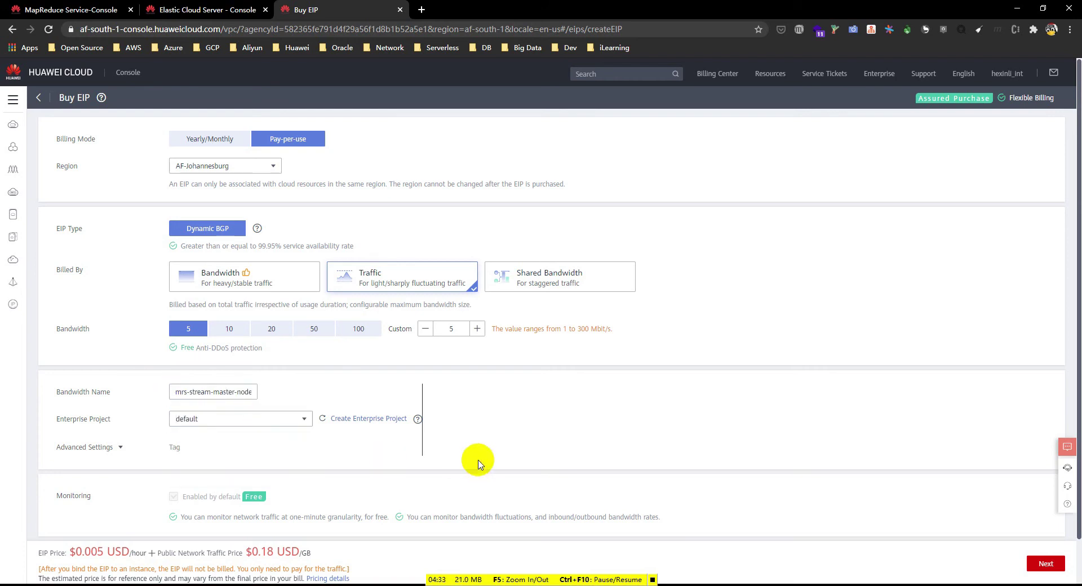
pyautogui.click(1045, 564)
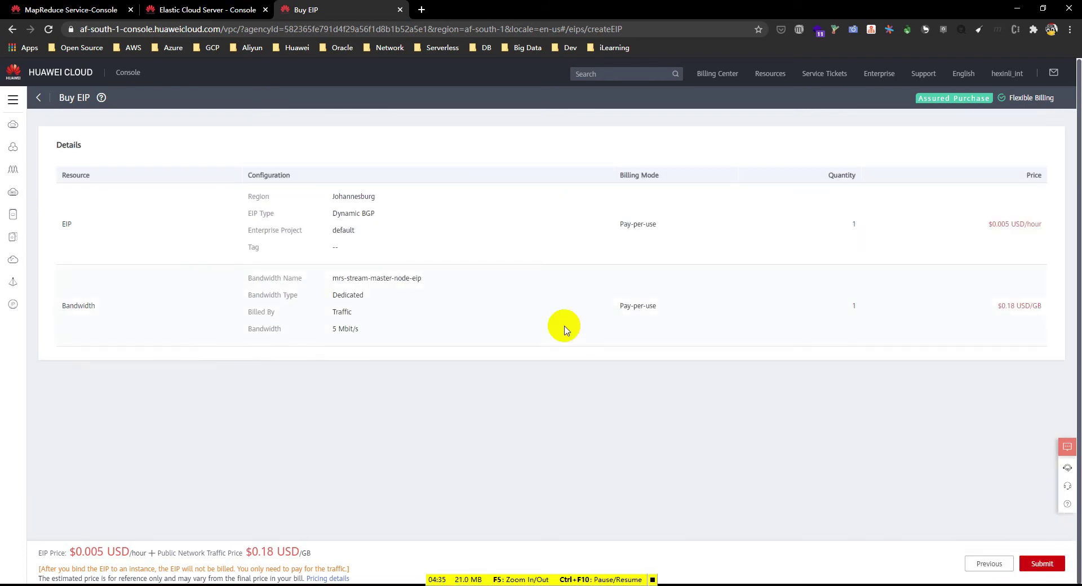
pyautogui.click(1042, 563)
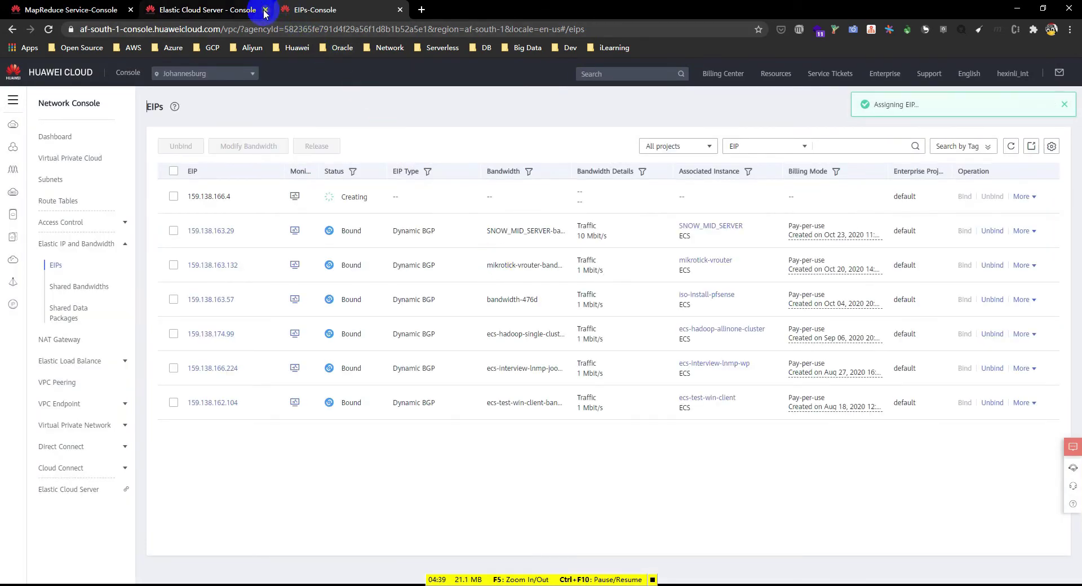
# Bind EIP 159.138.166.4 to the master node and close the server tab
pyautogui.click(401, 10)
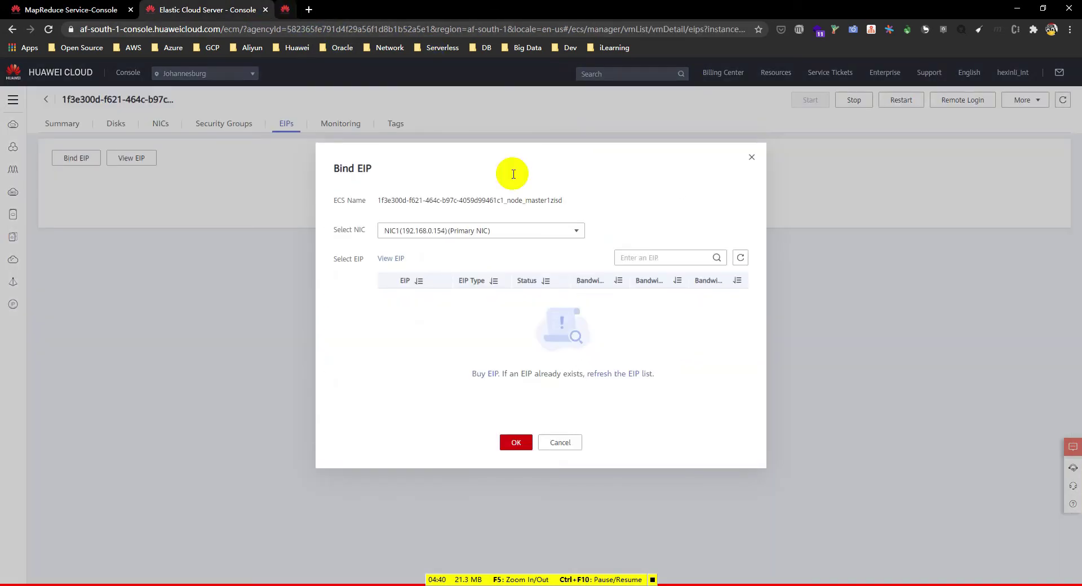
pyautogui.click(742, 261)
pyautogui.click(389, 298)
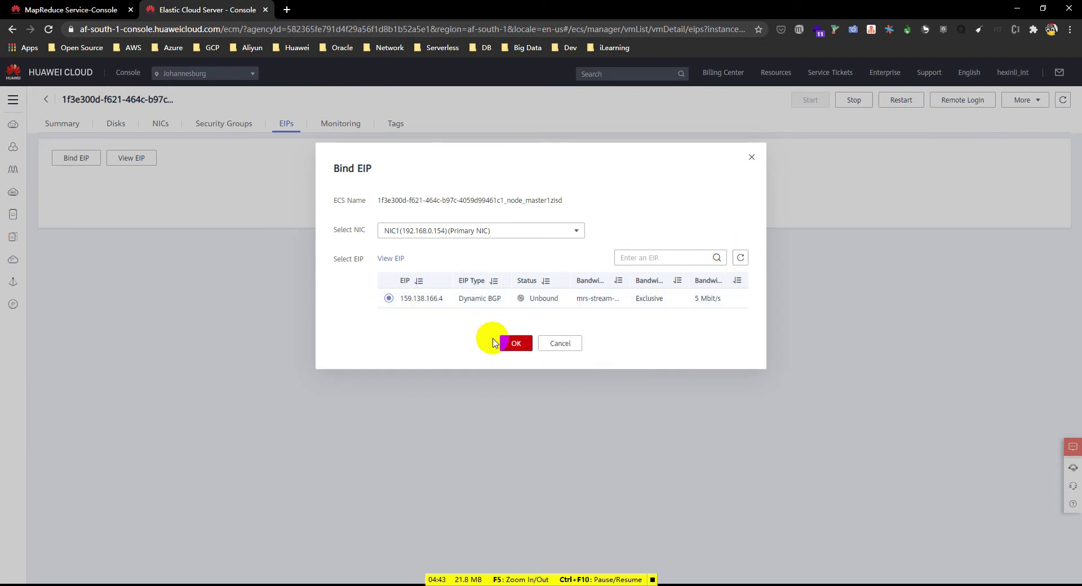
pyautogui.click(516, 345)
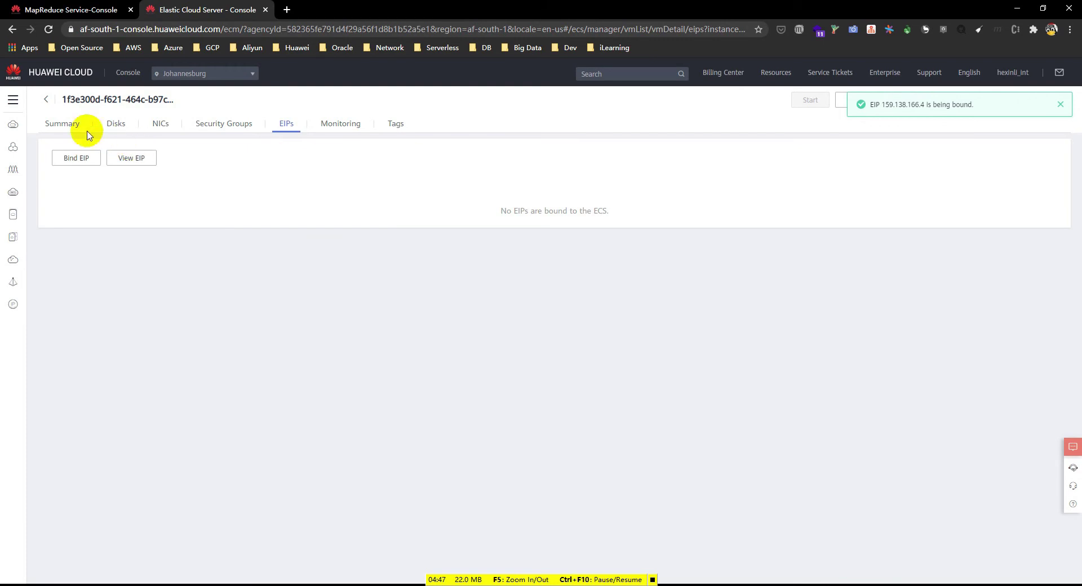
pyautogui.hotkey('ctrl', 'w')
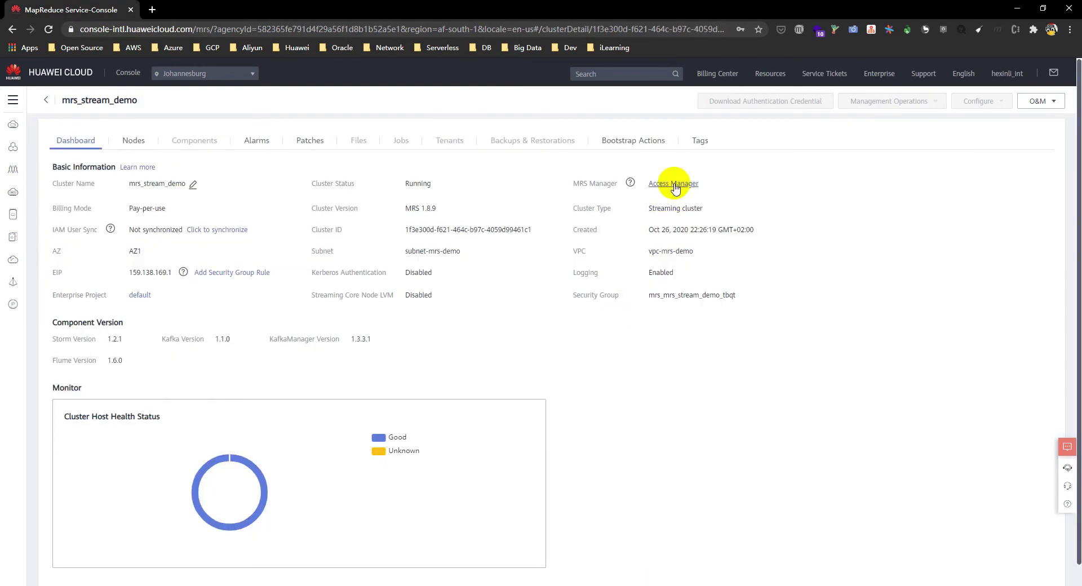
# Open MRS Manager, show ZooKeeper's instance list and copy the first node IP 192.168.0.124
pyautogui.click(675, 191)
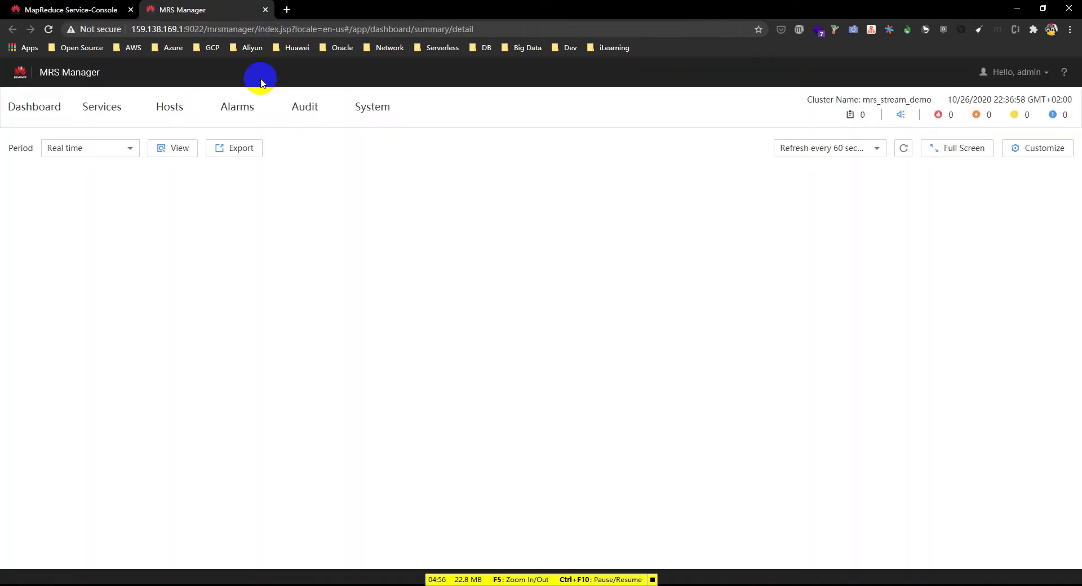
pyautogui.scroll(-3, 322, 262)
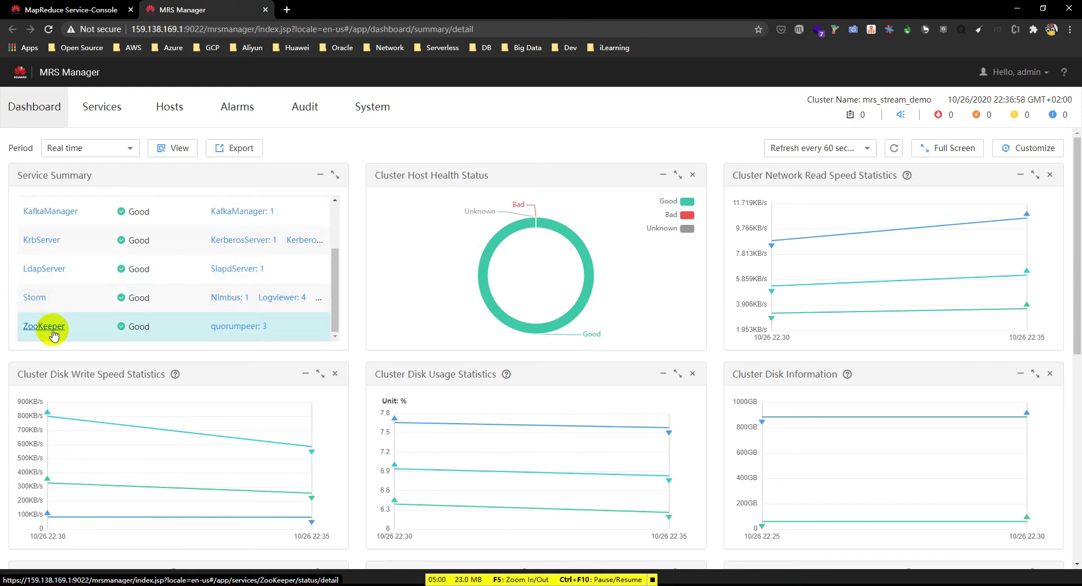
pyautogui.click(50, 327)
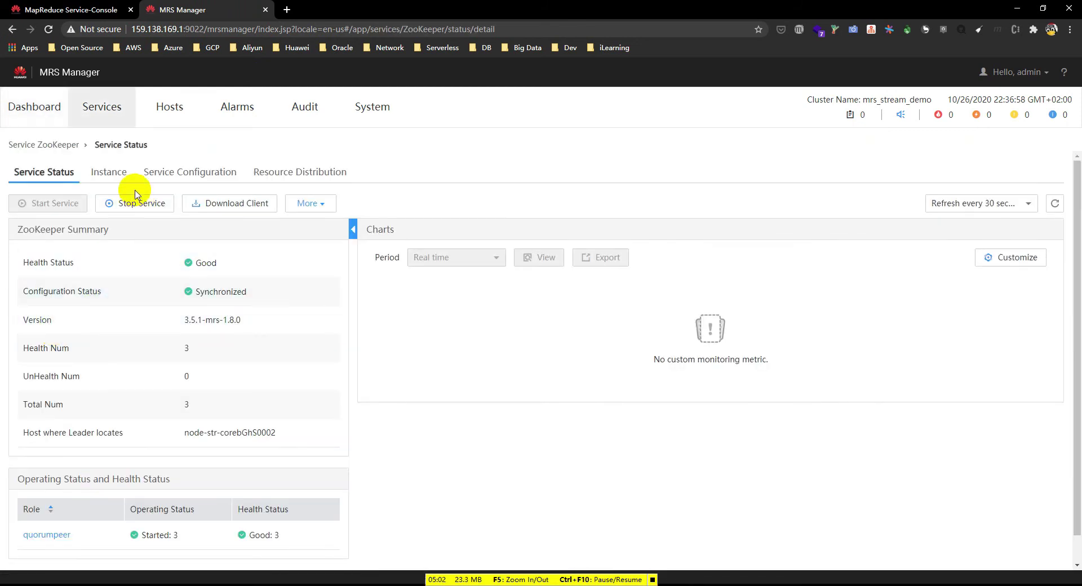
pyautogui.click(118, 182)
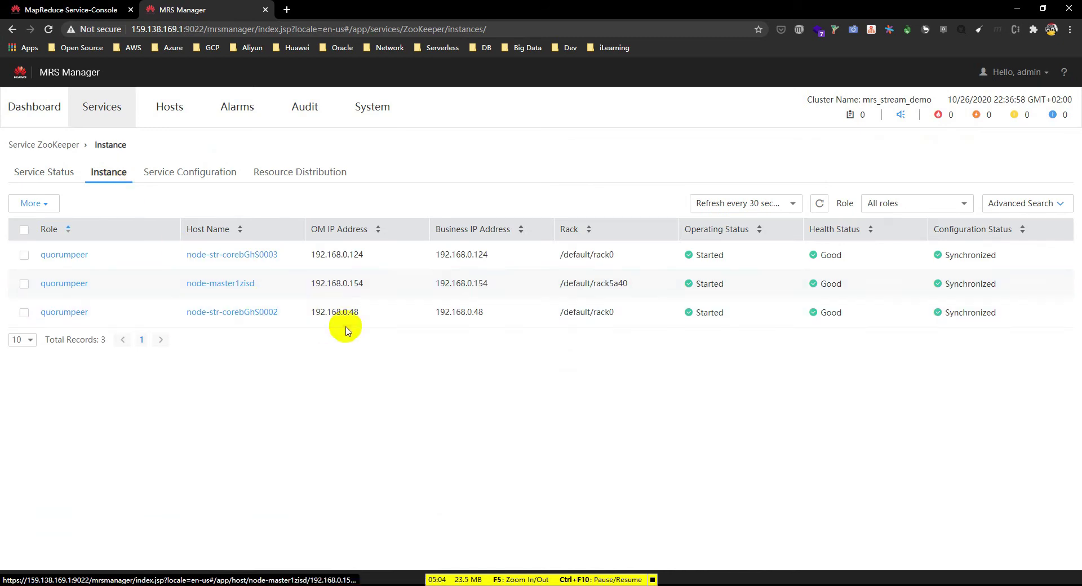
pyautogui.doubleClick(342, 256)
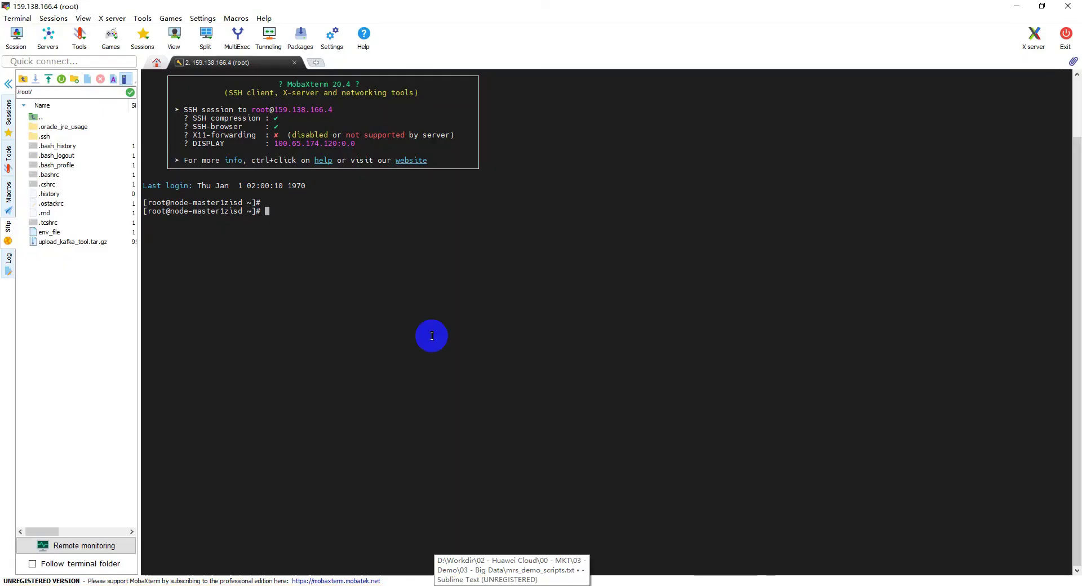
# Load bigdata_env and create Kafka topic input_topic with 2 partitions and replication factor 2
pyautogui.press('Return')
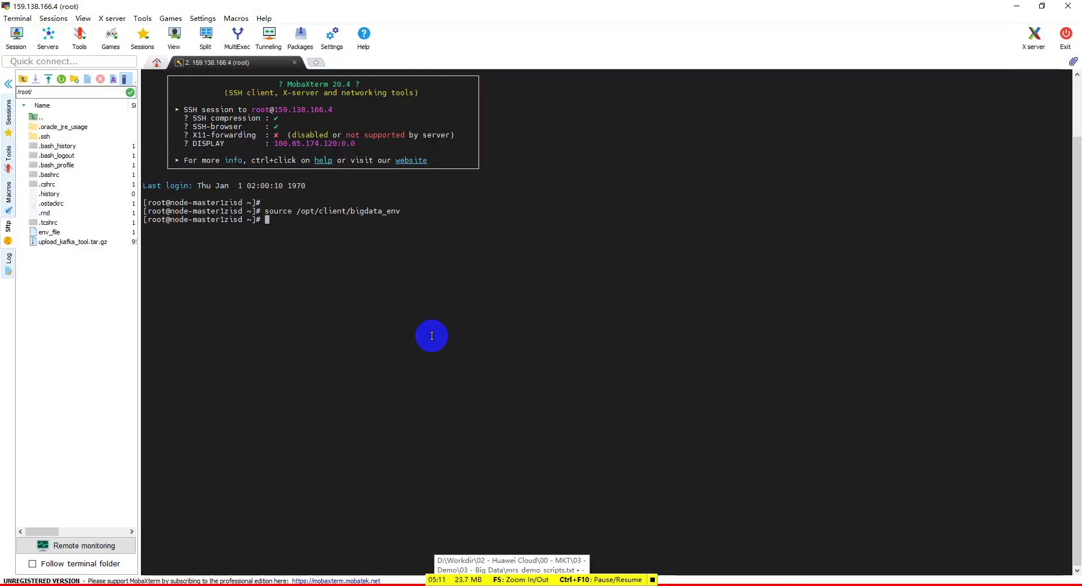
pyautogui.rightClick(468, 272)
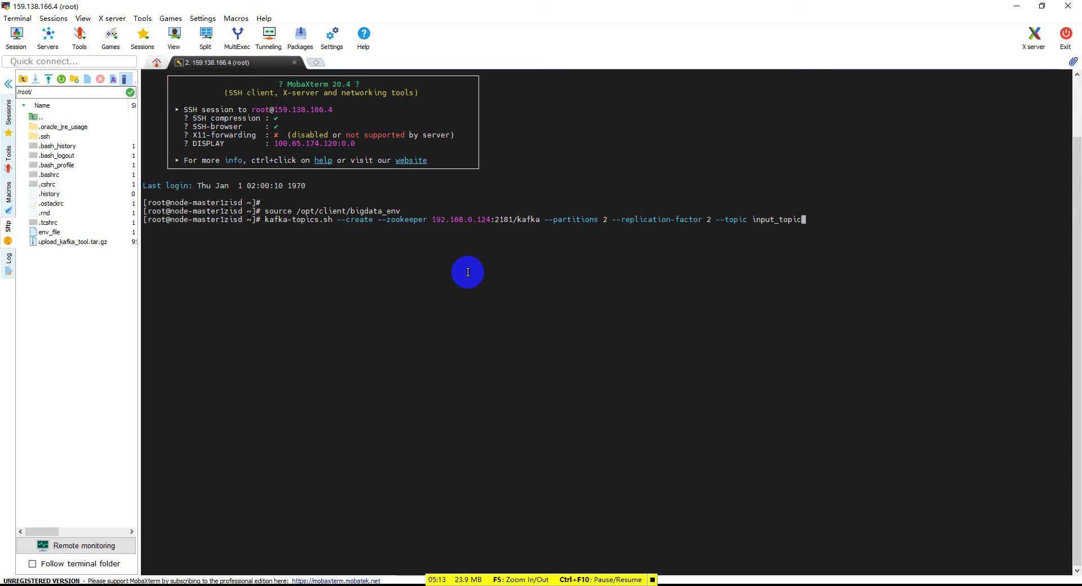
pyautogui.press('Return')
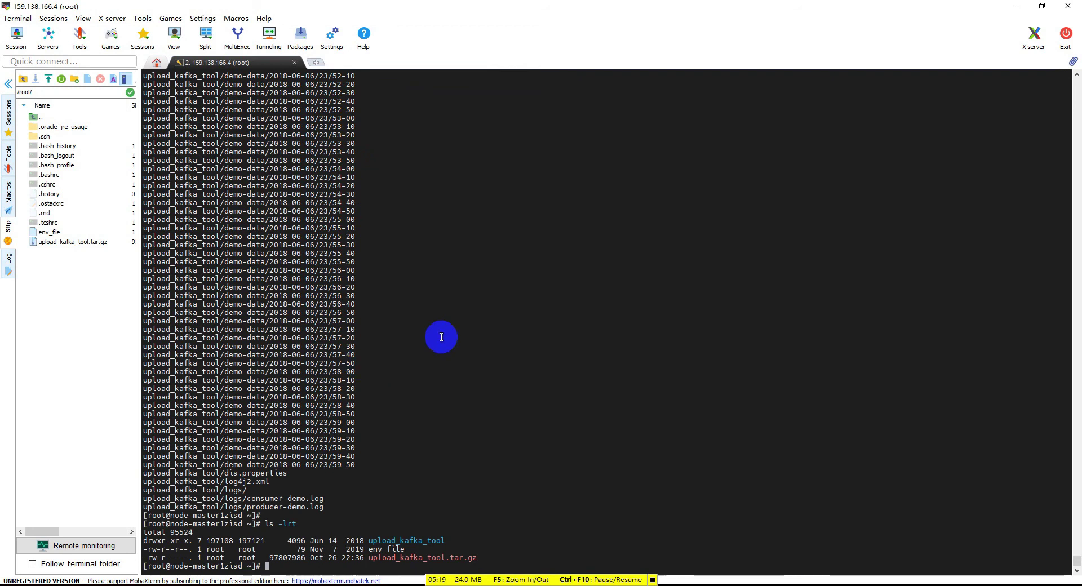
pyautogui.press('Return')
pyautogui.press('Return')
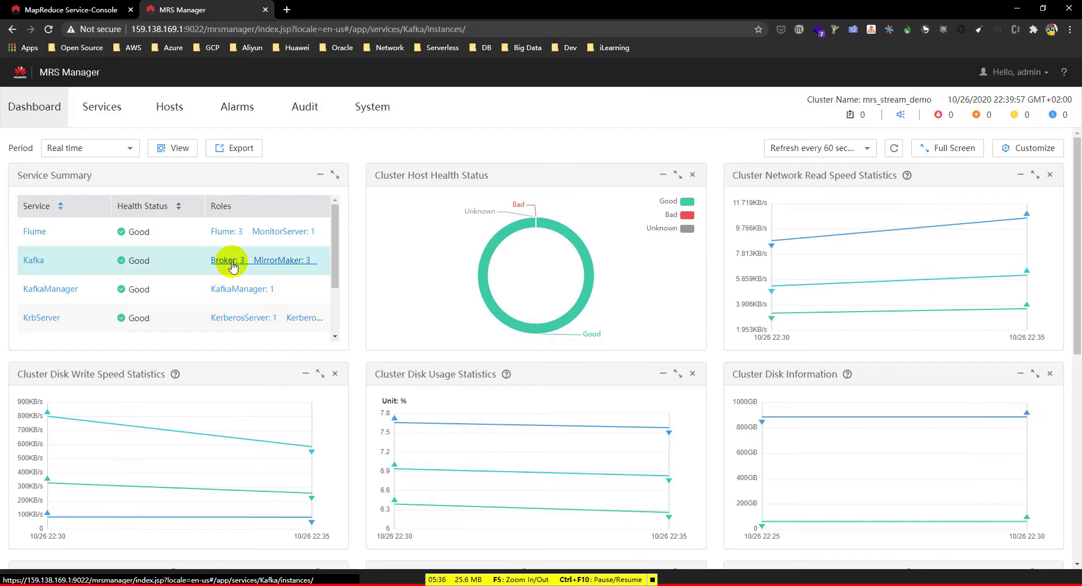
# Copy the first Kafka broker IP 192.168.0.124 from MRS Manager's instance list
pyautogui.click(295, 261)
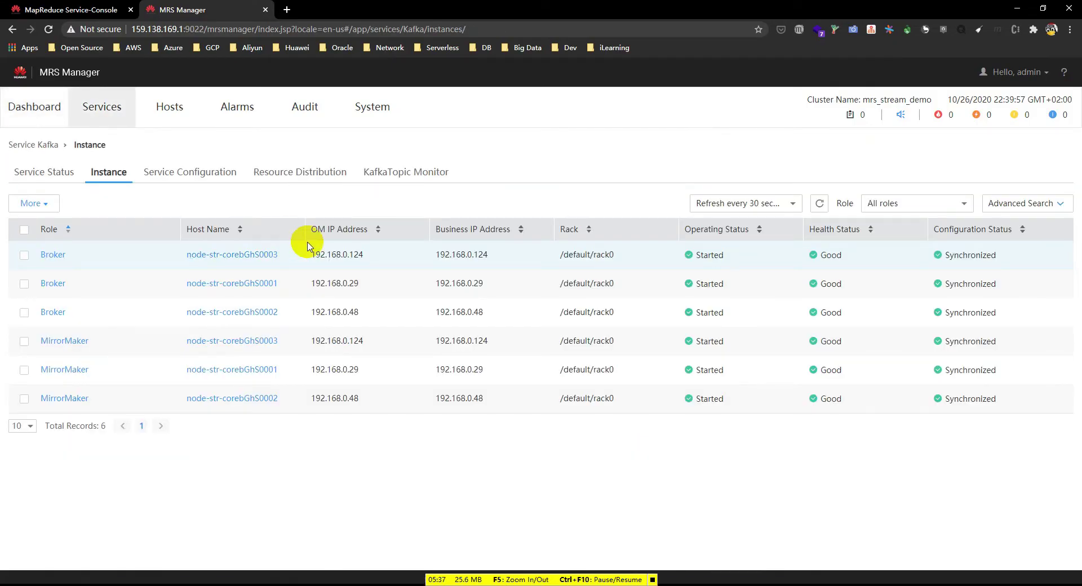
pyautogui.doubleClick(336, 257)
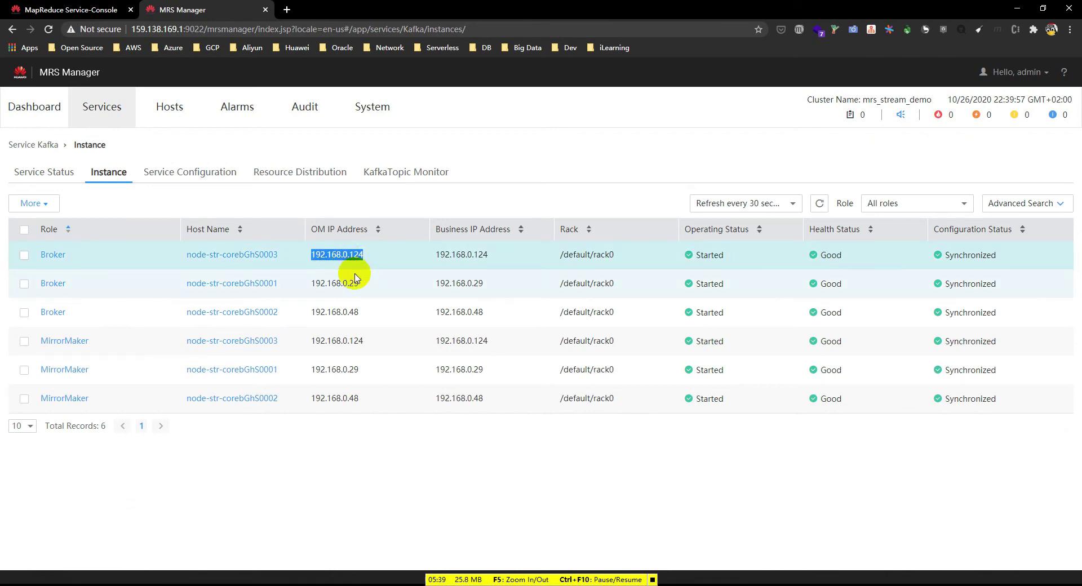
pyautogui.hotkey('alt', 'Tab')
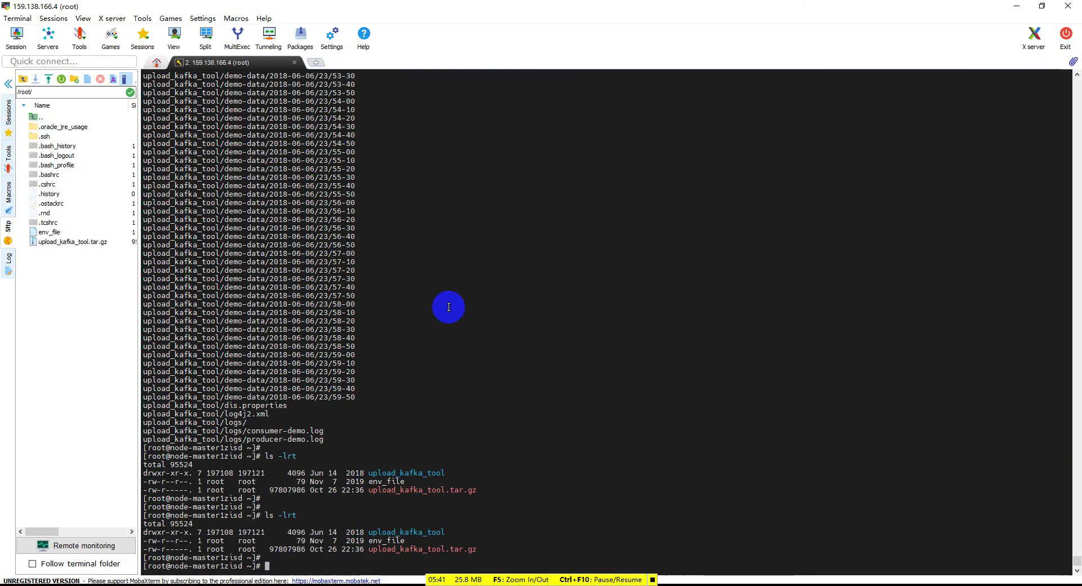
# Enter the upload_kafka_tool folder, list its files and open dis.properties in vim
pyautogui.write('cd up')
pyautogui.press('Tab')
pyautogui.press('Return')
pyautogui.write('ls -lrt')
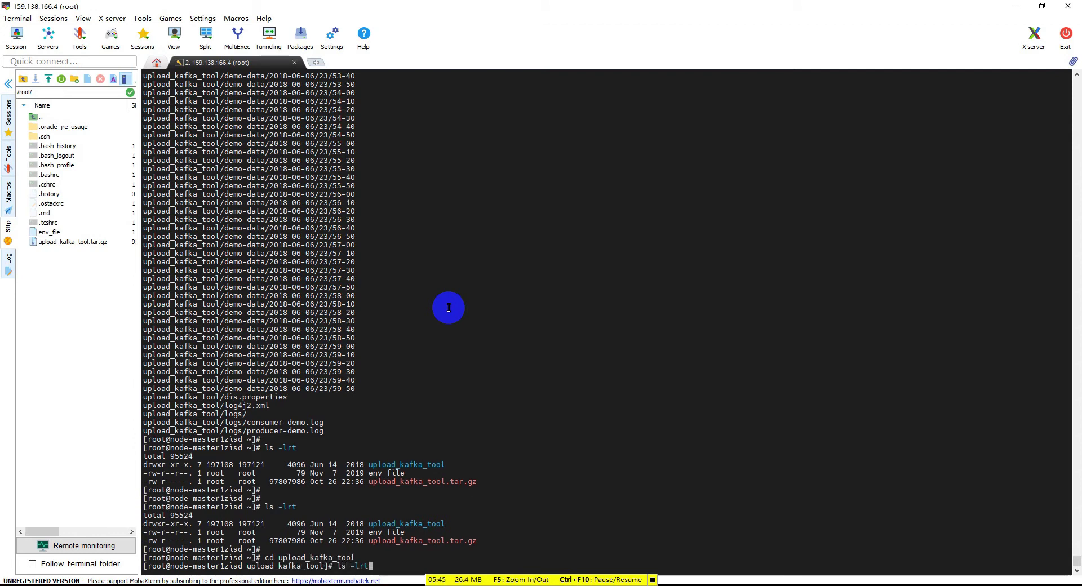
pyautogui.press('Return')
pyautogui.press('Return')
pyautogui.press('Return')
pyautogui.write('vim d')
pyautogui.press('BackSpace')
pyautogui.press('BackSpace')
pyautogui.press('Return')
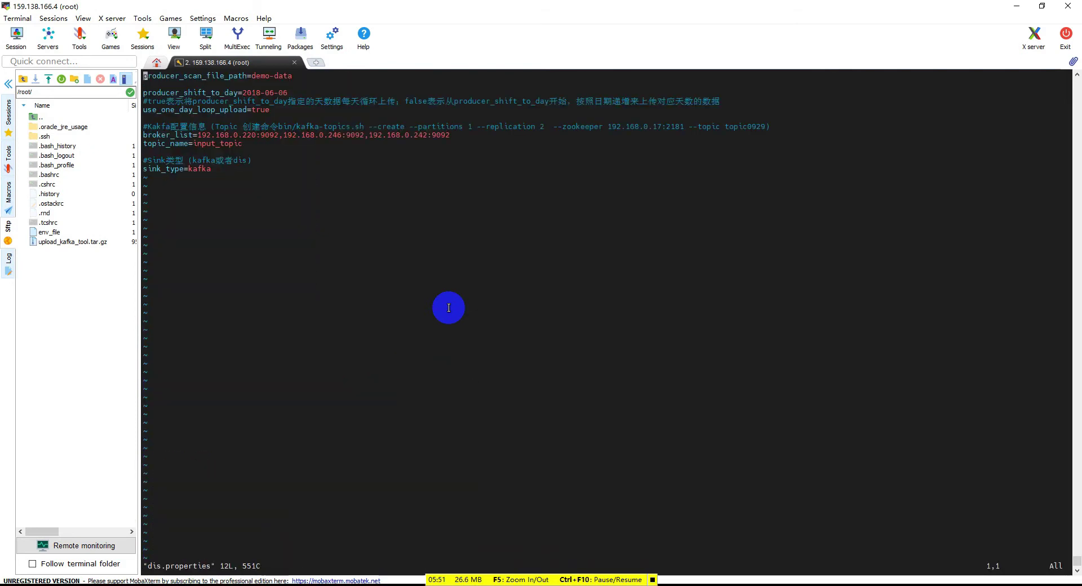
# Replace the first broker_list entry with 192.168.0.124
pyautogui.press('Down')
pyautogui.press('Down')
pyautogui.press('Down')
pyautogui.press('Down')
pyautogui.press('Right')
pyautogui.press('Right')
pyautogui.press('Right')
pyautogui.press('Right')
pyautogui.press('Right')
pyautogui.press('Right')
pyautogui.press('Delete')
pyautogui.press('Delete')
pyautogui.press('Delete')
pyautogui.press('Delete')
pyautogui.press('Delete')
pyautogui.press('Delete')
pyautogui.press('Delete')
pyautogui.press('Delete')
pyautogui.press('Delete')
pyautogui.press('Delete')
pyautogui.press('Delete')
pyautogui.press('Delete')
pyautogui.press('i')
pyautogui.rightClick(448, 308)
pyautogui.press('Escape')
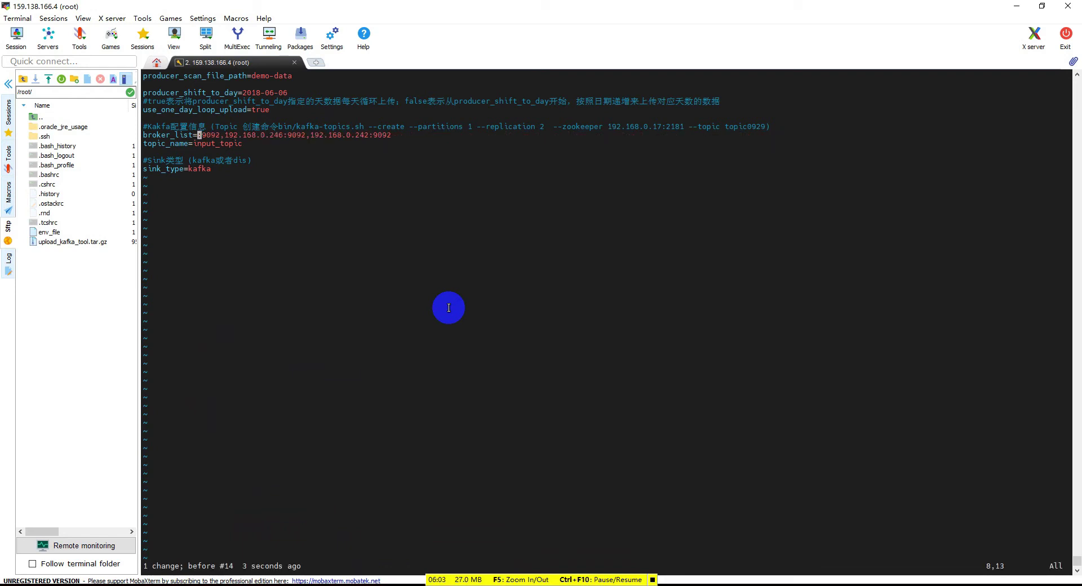
pyautogui.hotkey('alt', 'Tab')
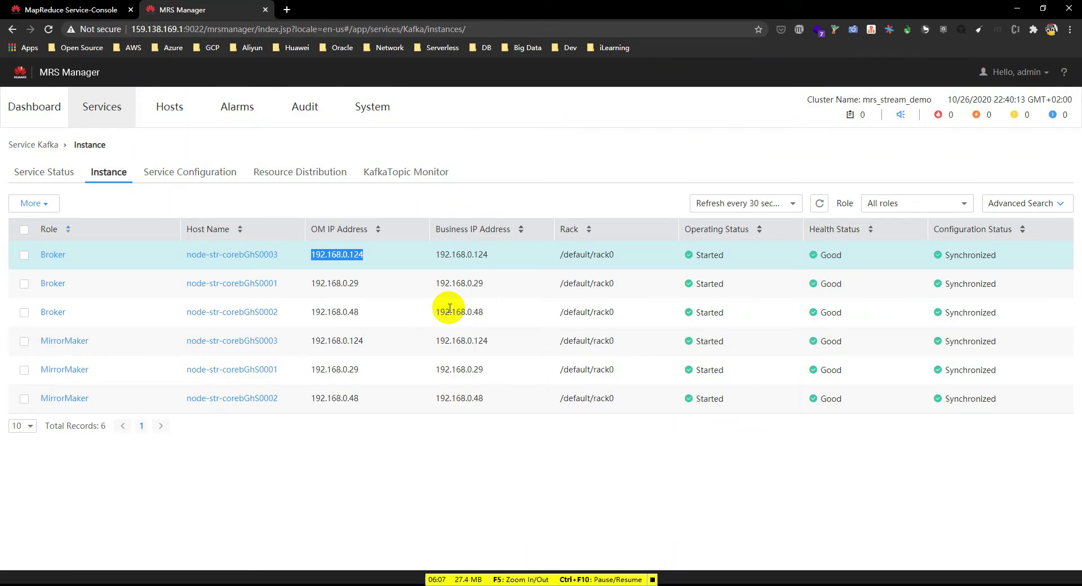
pyautogui.hotkey('alt', 'Tab')
pyautogui.write('i192.168.0.124')
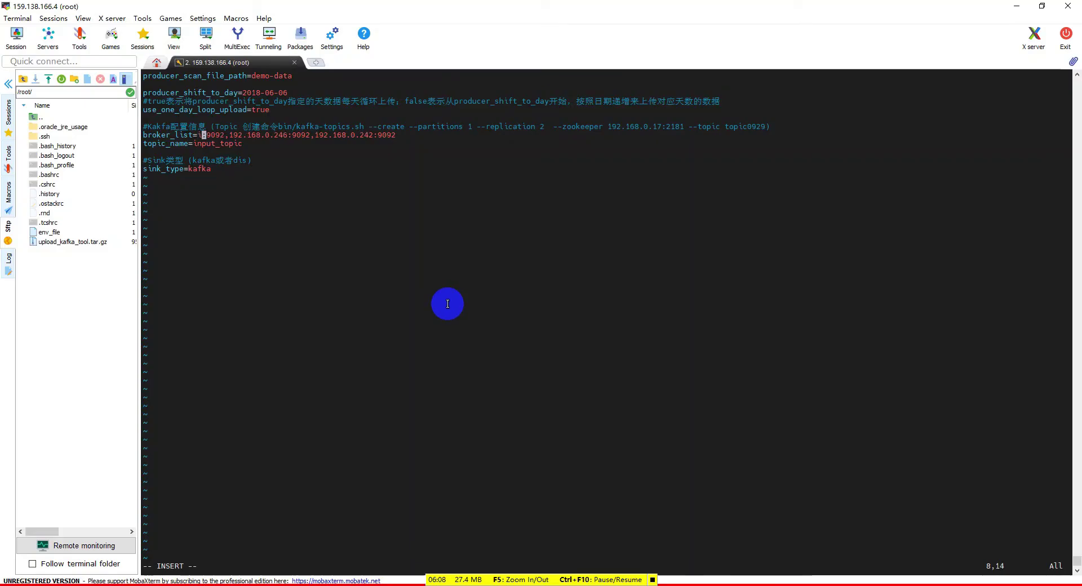
pyautogui.press('Escape')
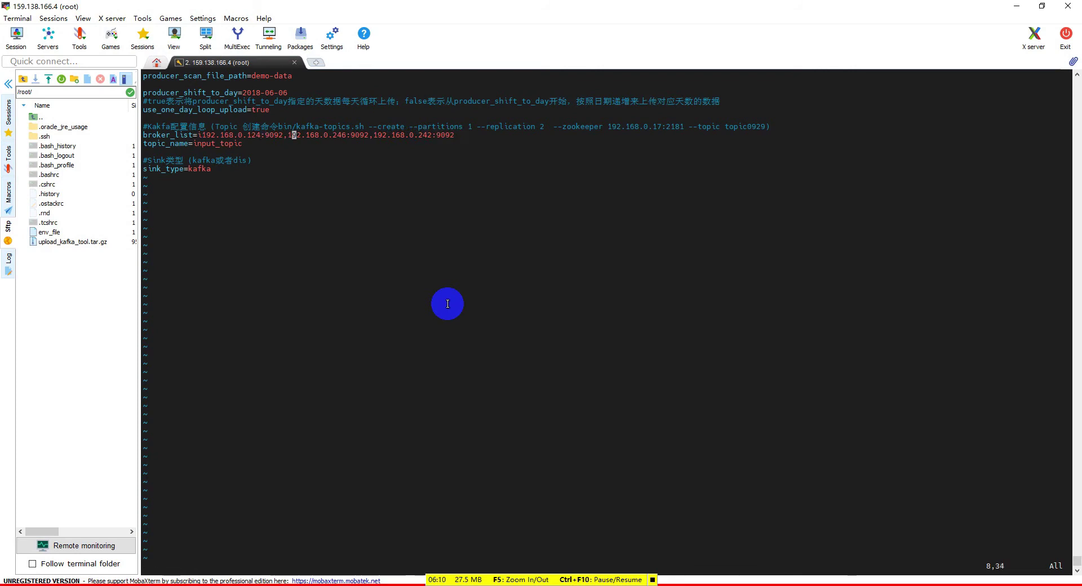
# Replace the second broker_list entry with 192.168.0.29 from the Kafka broker list
pyautogui.press('x')
pyautogui.press('x')
pyautogui.press('x')
pyautogui.press('x')
pyautogui.press('x')
pyautogui.press('x')
pyautogui.press('x')
pyautogui.press('x')
pyautogui.press('x')
pyautogui.press('x')
pyautogui.press('x')
pyautogui.press('x')
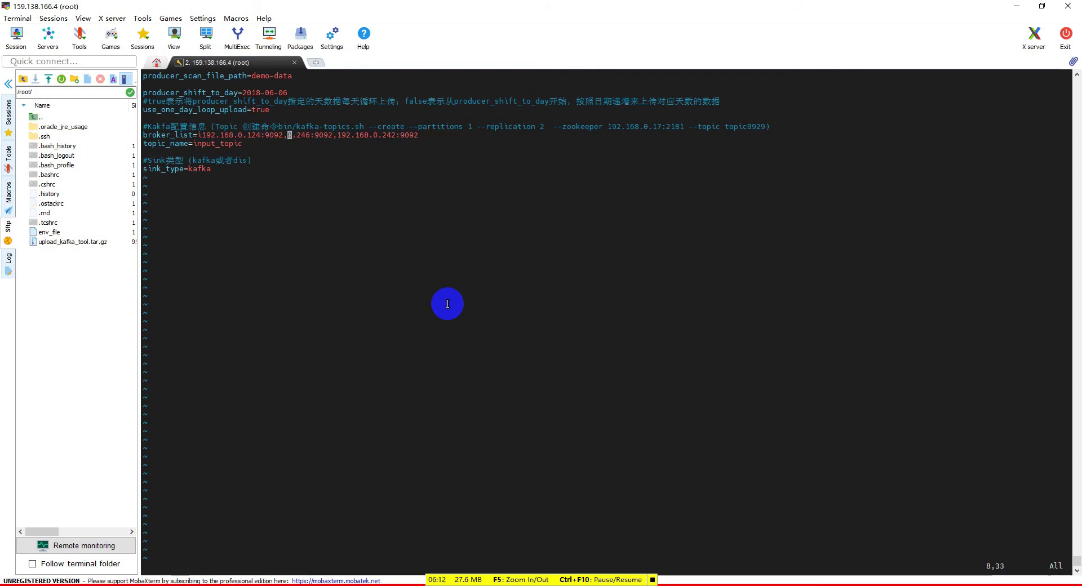
pyautogui.hotkey('alt', 'Tab')
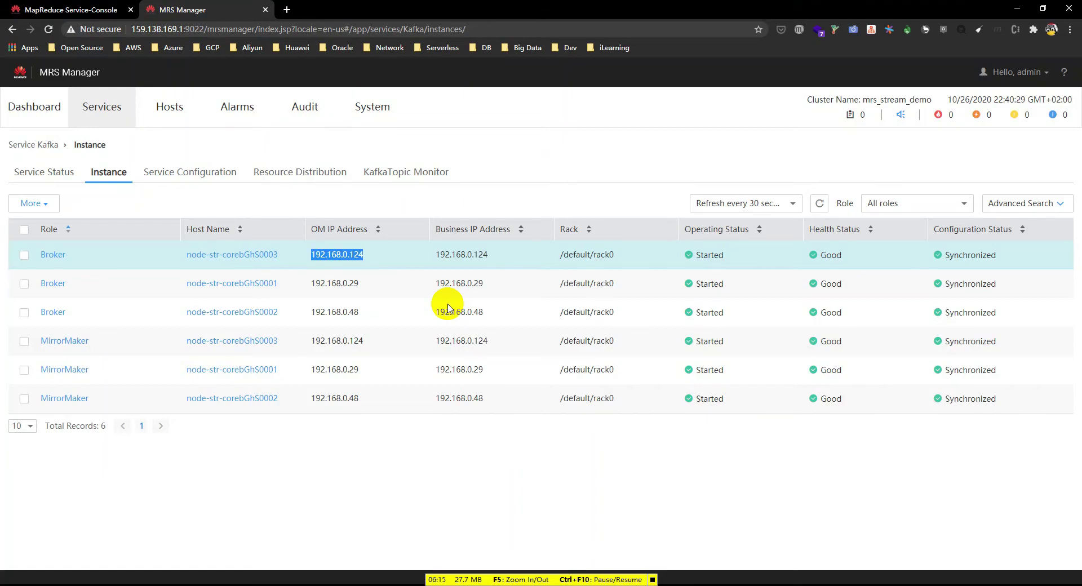
pyautogui.doubleClick(338, 282)
pyautogui.hotkey('alt', 'Tab')
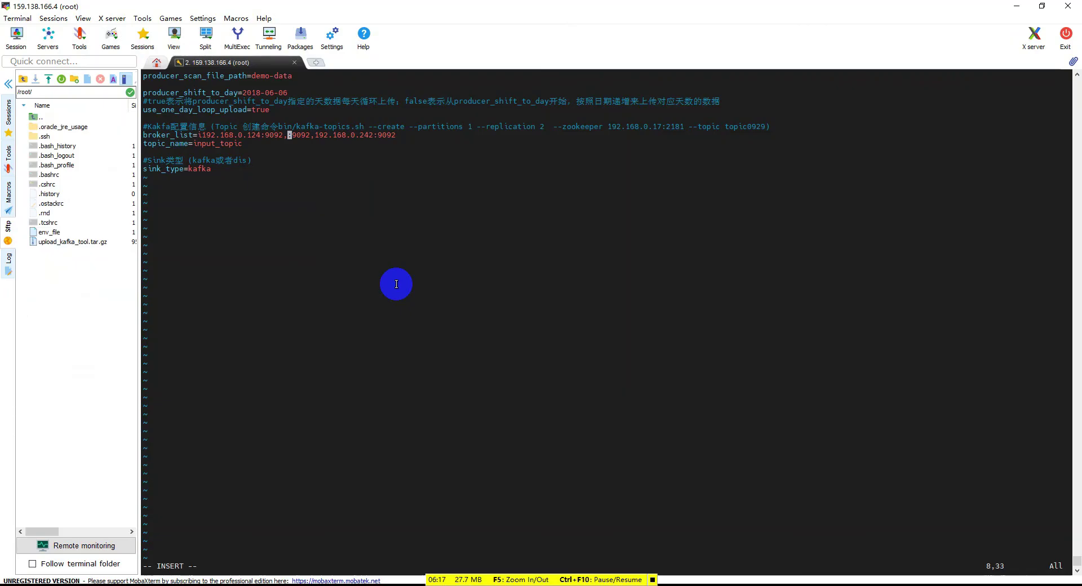
pyautogui.write('1')
pyautogui.write('92.168.0.20')
pyautogui.press('Escape')
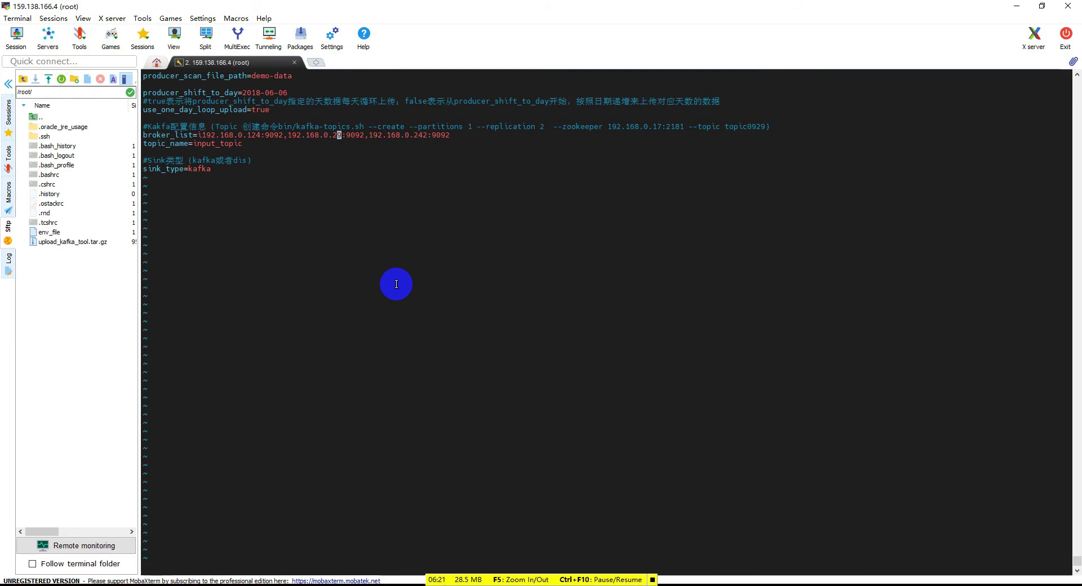
# Set the third broker to 192.168.0.48:9092 and save dis.properties with :x!
pyautogui.press('l')
pyautogui.press('l')
pyautogui.press('l')
pyautogui.press('x')
pyautogui.press('x')
pyautogui.press('x')
pyautogui.press('x')
pyautogui.press('x')
pyautogui.press('x')
pyautogui.press('x')
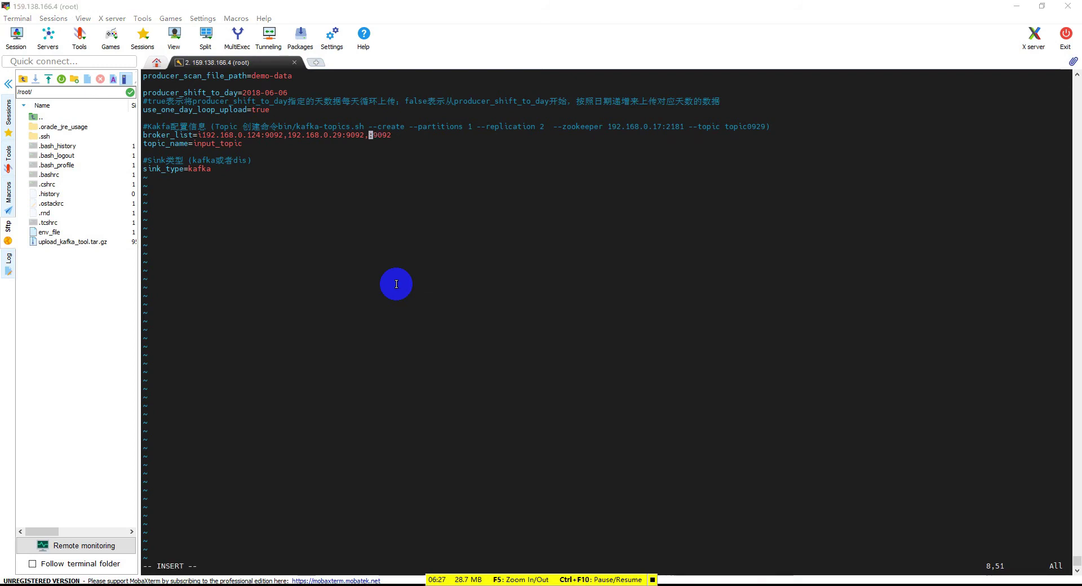
pyautogui.hotkey('alt', 'Tab')
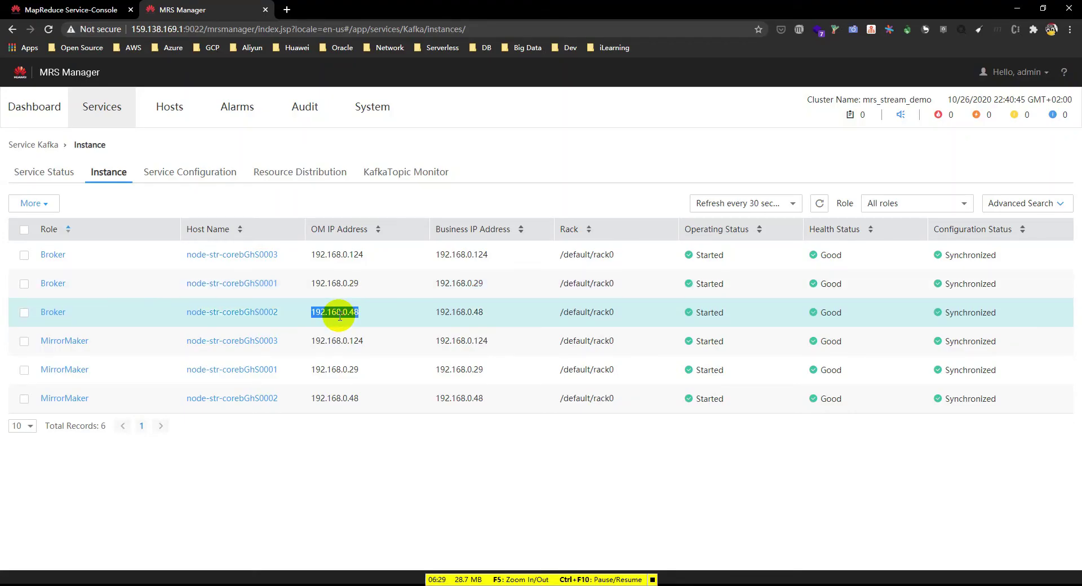
pyautogui.hotkey('alt', 'Tab')
pyautogui.write('192.168.0.48')
pyautogui.press('Escape')
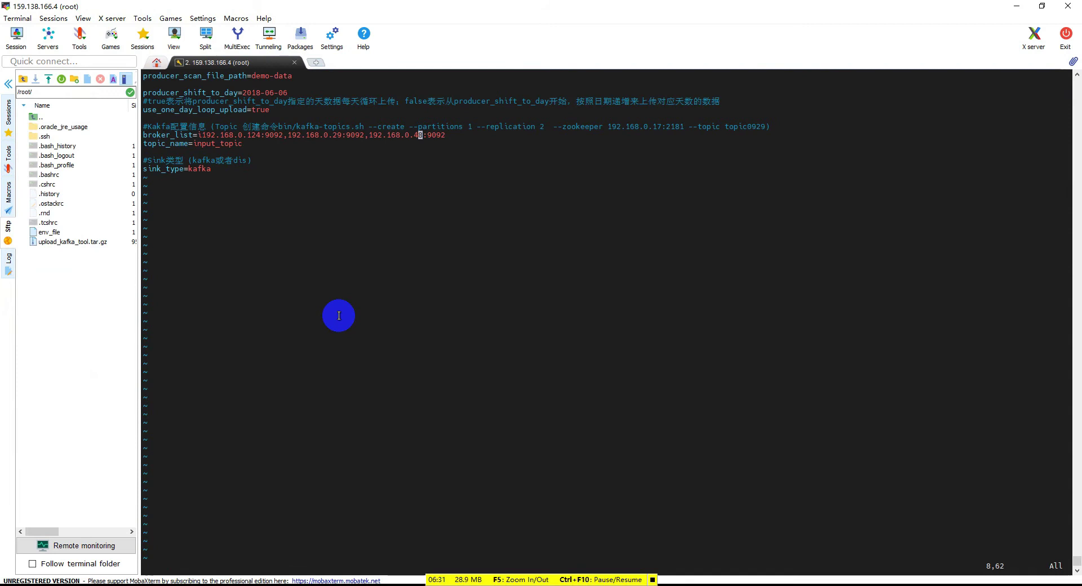
pyautogui.press('Down')
pyautogui.press('Down')
pyautogui.press('Down')
pyautogui.press('Down')
pyautogui.write(':x!')
pyautogui.press('Return')
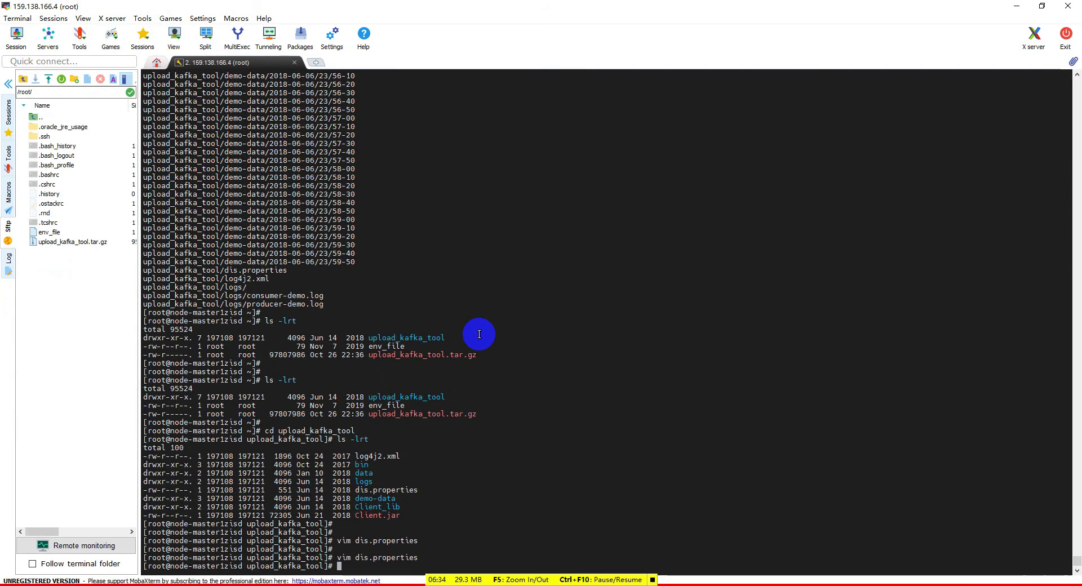
# Run upload_kafka_tool's startProducer.sh from the home directory and duplicate the server session
pyautogui.press('Return')
pyautogui.write('cd ..')
pyautogui.press('Return')
pyautogui.press('Return')
pyautogui.press('Return')
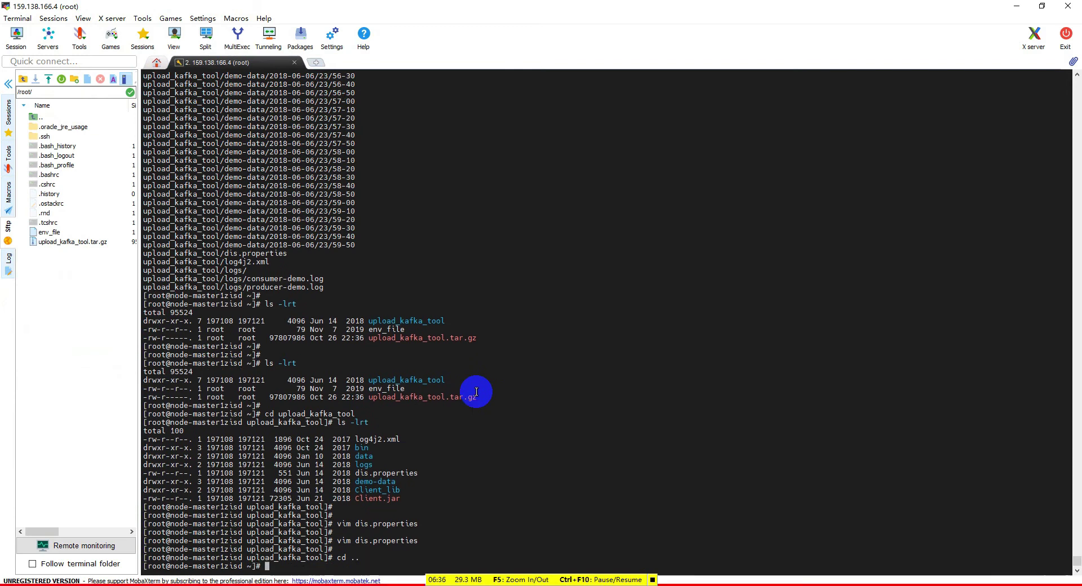
pyautogui.write('sh upload_kafka_tool/bin/linux/startProducer.sh')
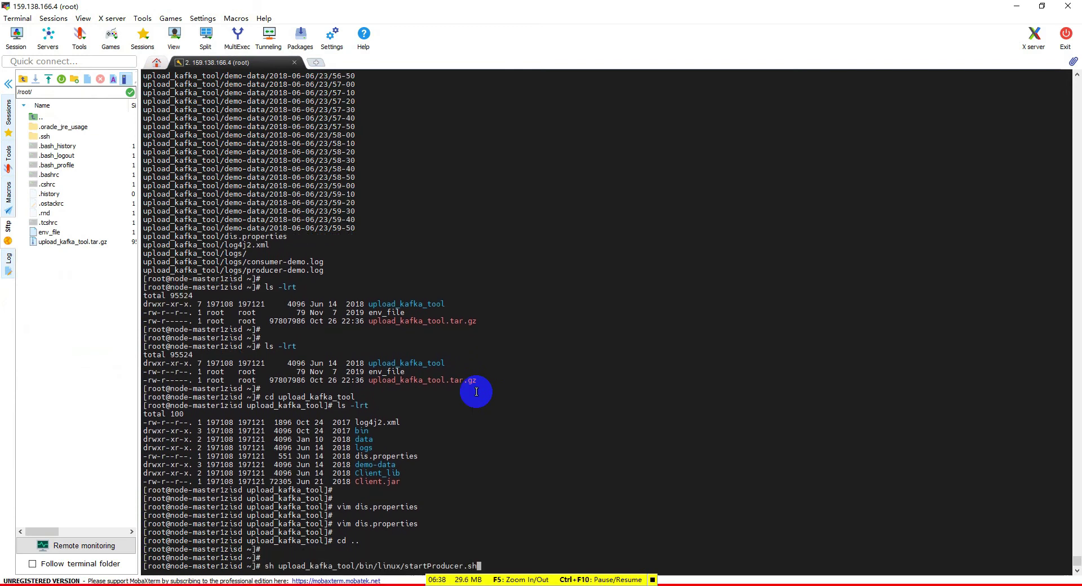
pyautogui.press('Return')
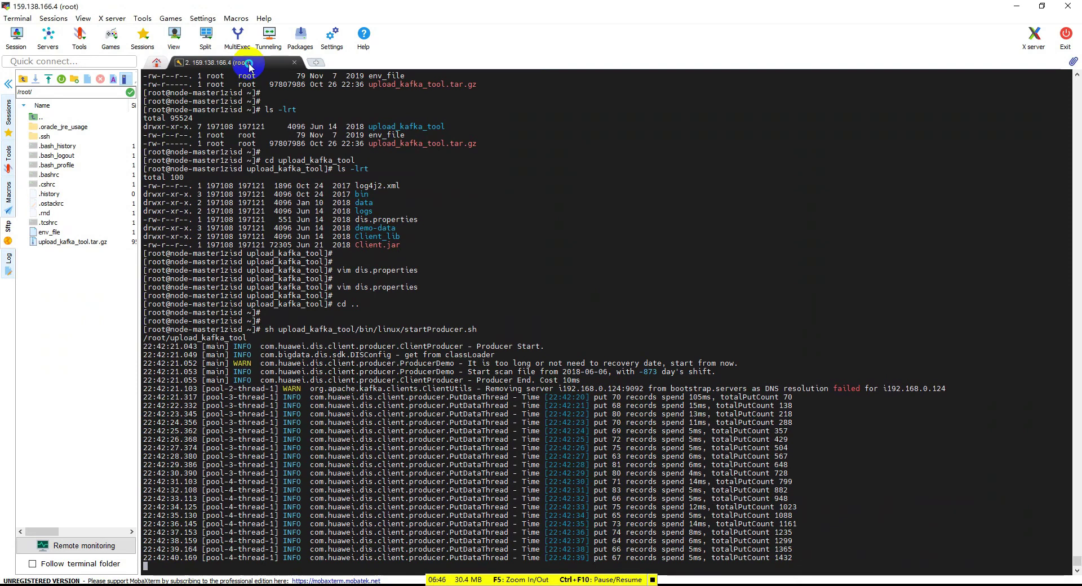
pyautogui.rightClick(247, 63)
pyautogui.click(285, 91)
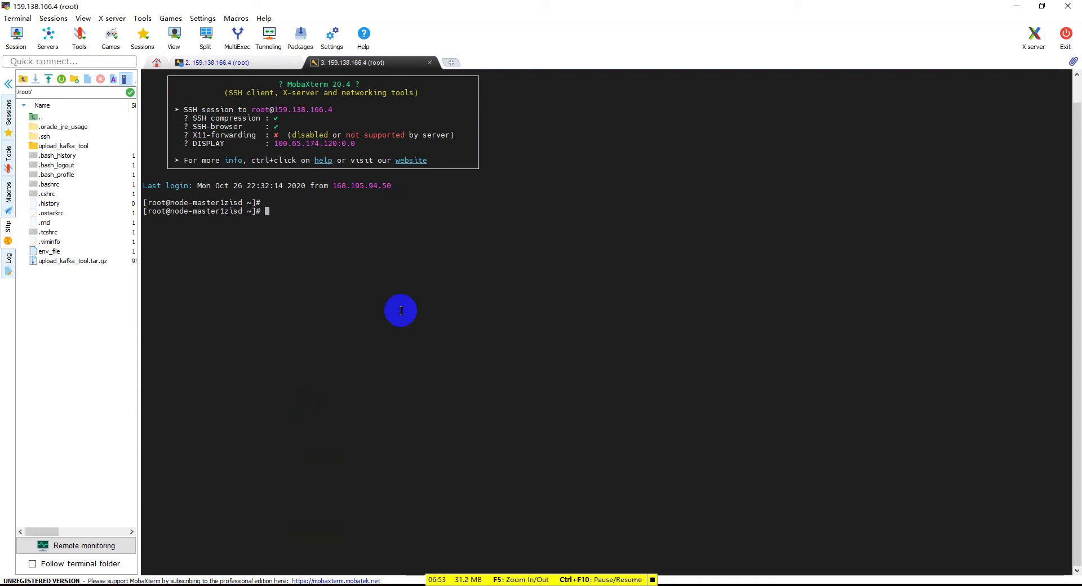
# Read input_topic records from the beginning with the console consumer, then source /opt/client/bigdata_env
pyautogui.rightClick(425, 273)
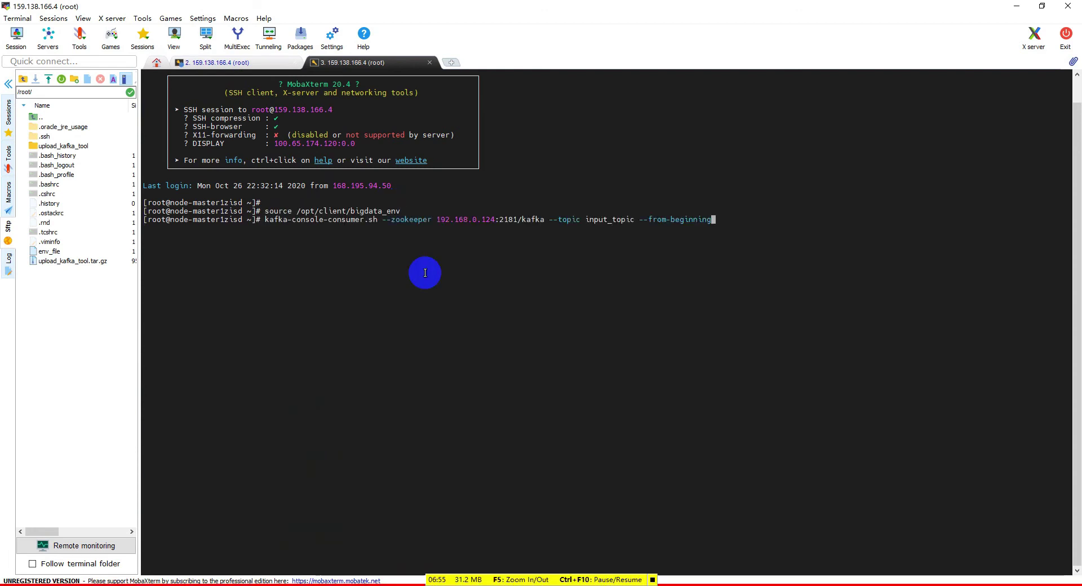
pyautogui.press('Return')
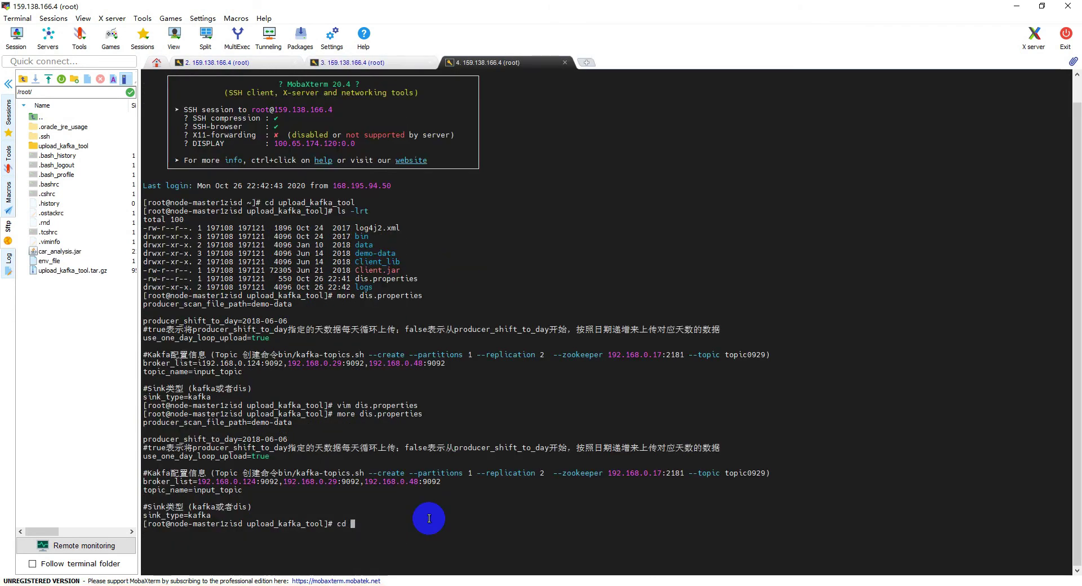
pyautogui.press('Return')
pyautogui.write('source /opt/client/bigdata_env')
pyautogui.press('Return')
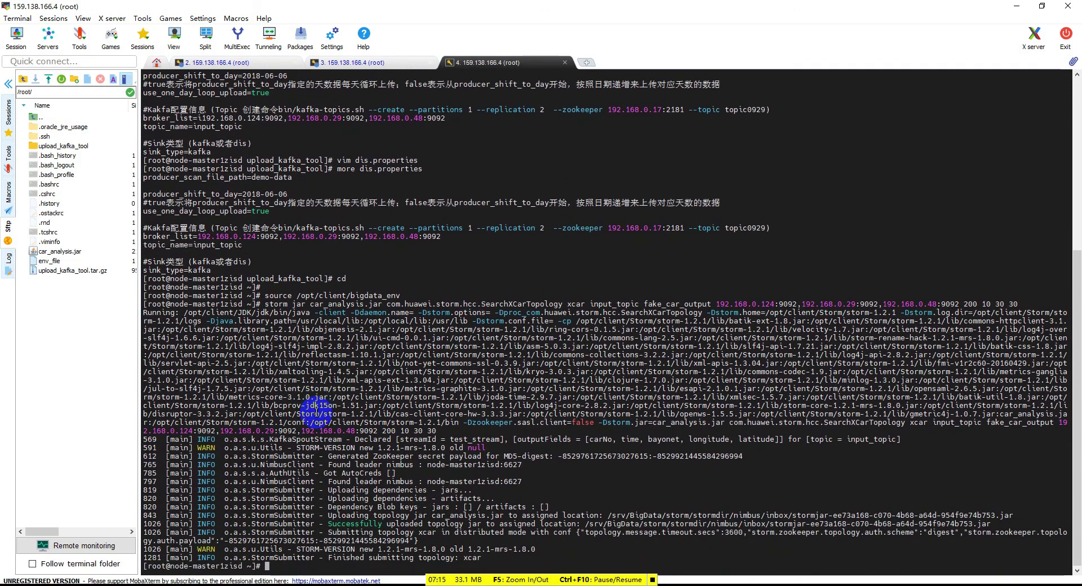
# Duplicate the fourth session into a fifth tab and run a console consumer on fake_car_output
pyautogui.rightClick(515, 62)
pyautogui.click(566, 94)
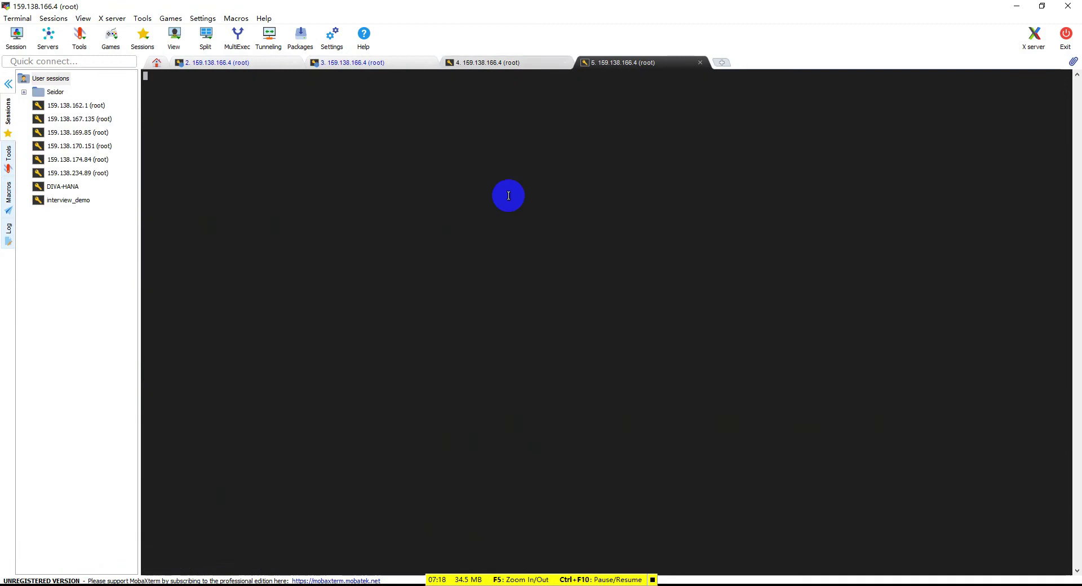
pyautogui.rightClick(509, 241)
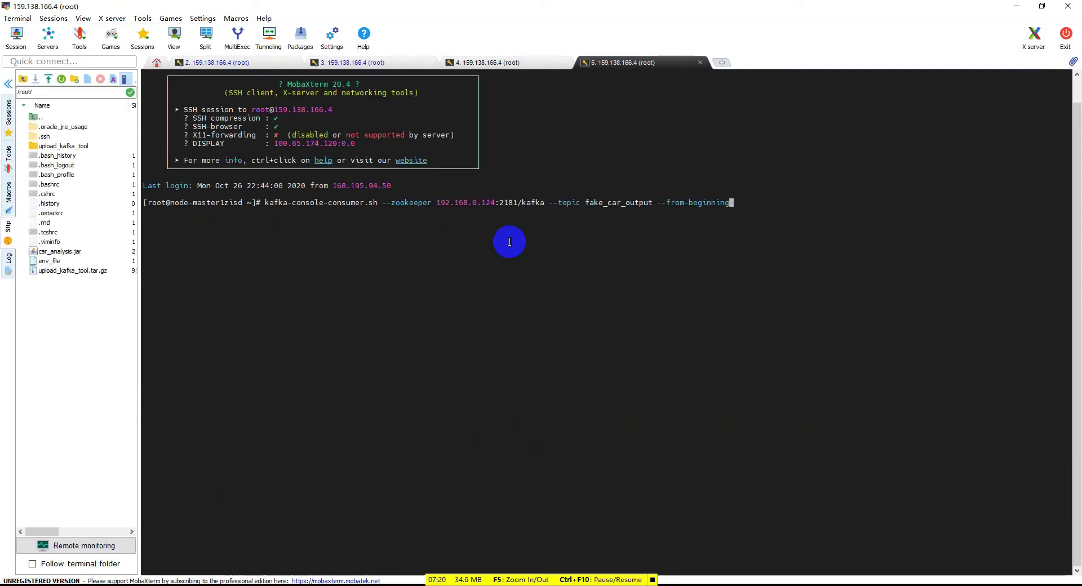
pyautogui.hotkey('ctrl', 'c')
pyautogui.press('Return')
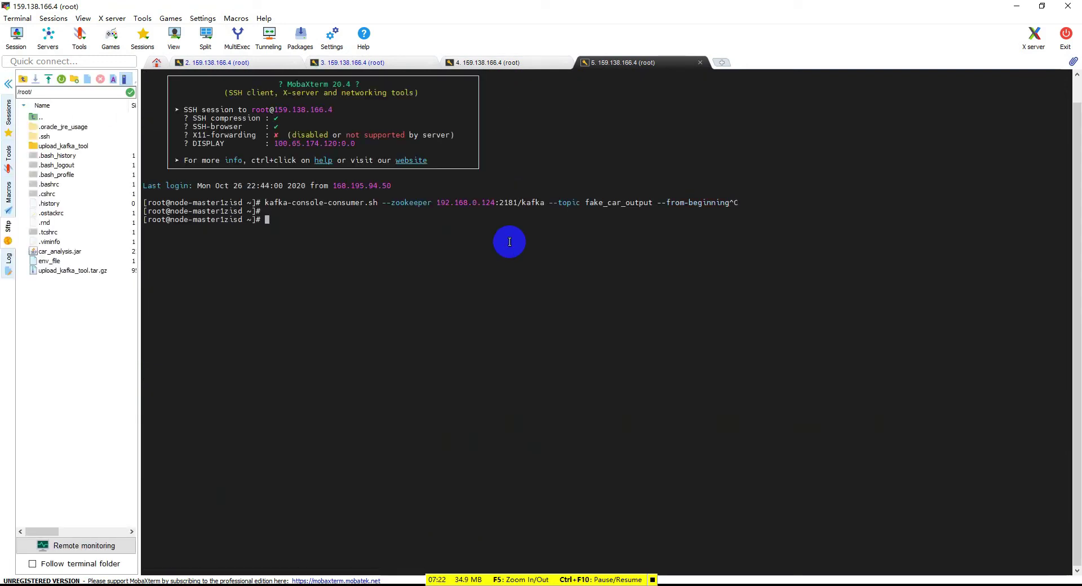
pyautogui.rightClick(439, 401)
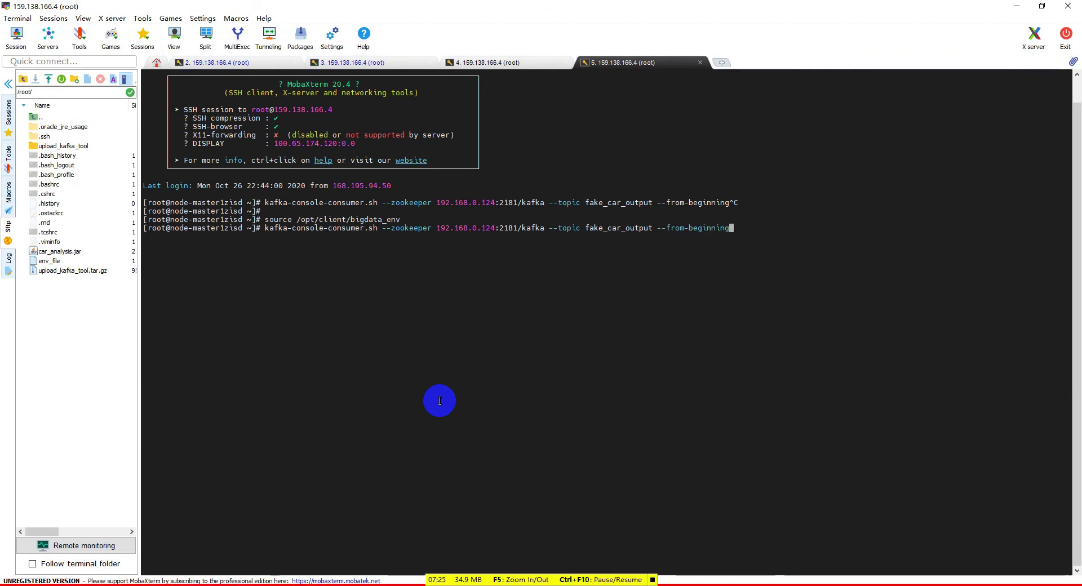
pyautogui.press('Return')
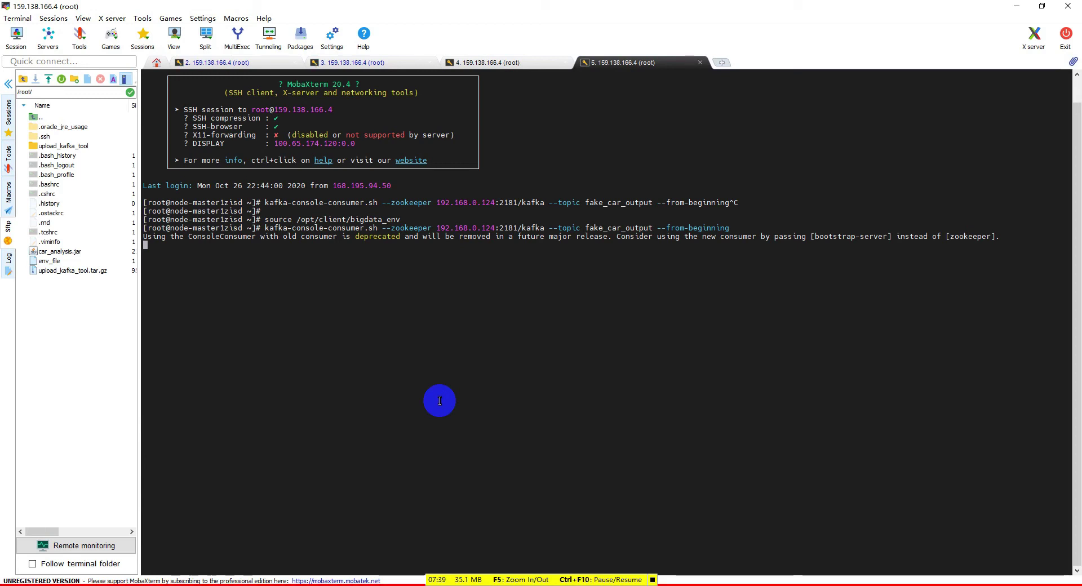
pyautogui.hotkey('ctrl', 'shift', 'Tab')
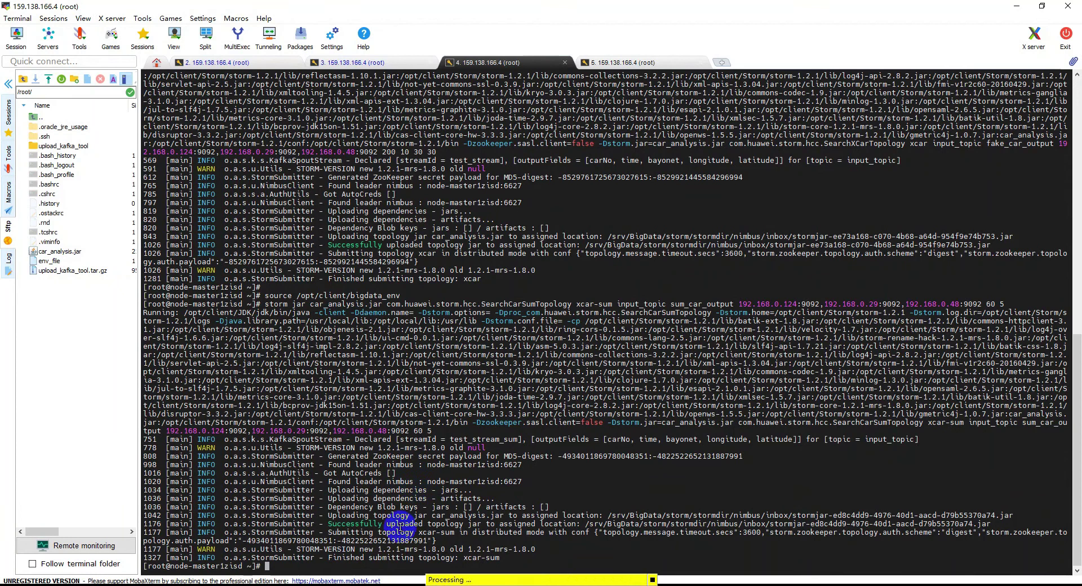
# Run the consumer on sum_car_output and review the producer, input_topic and fake-plate sessions
pyautogui.rightClick(401, 520)
pyautogui.press('Return')
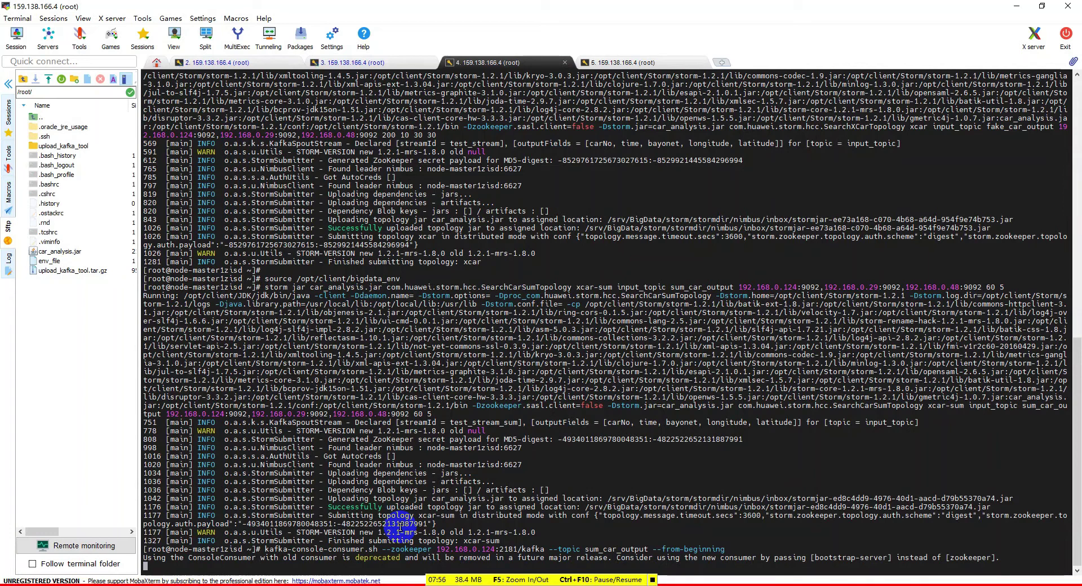
pyautogui.click(610, 62)
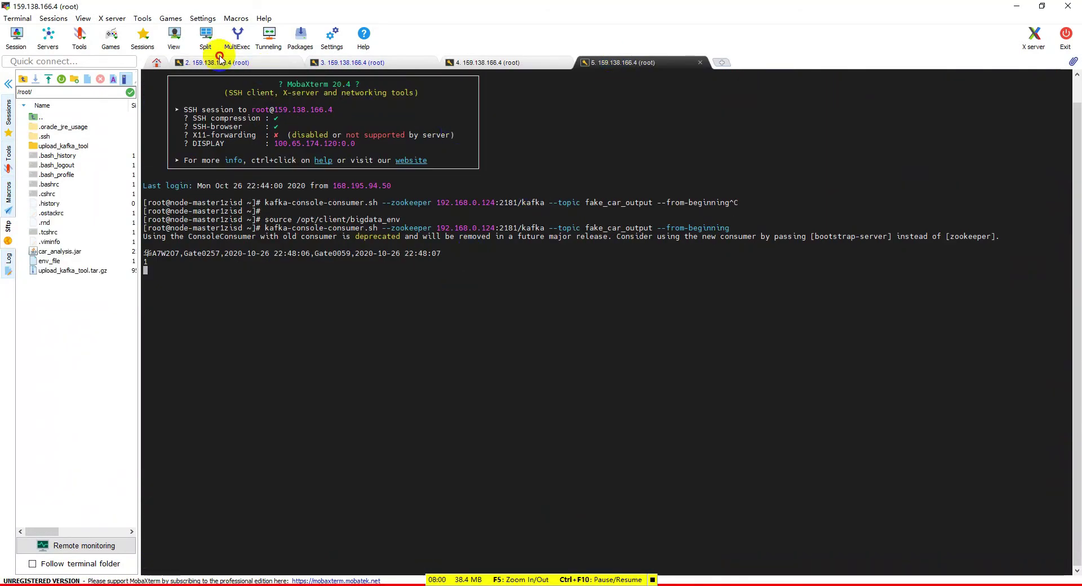
pyautogui.click(271, 63)
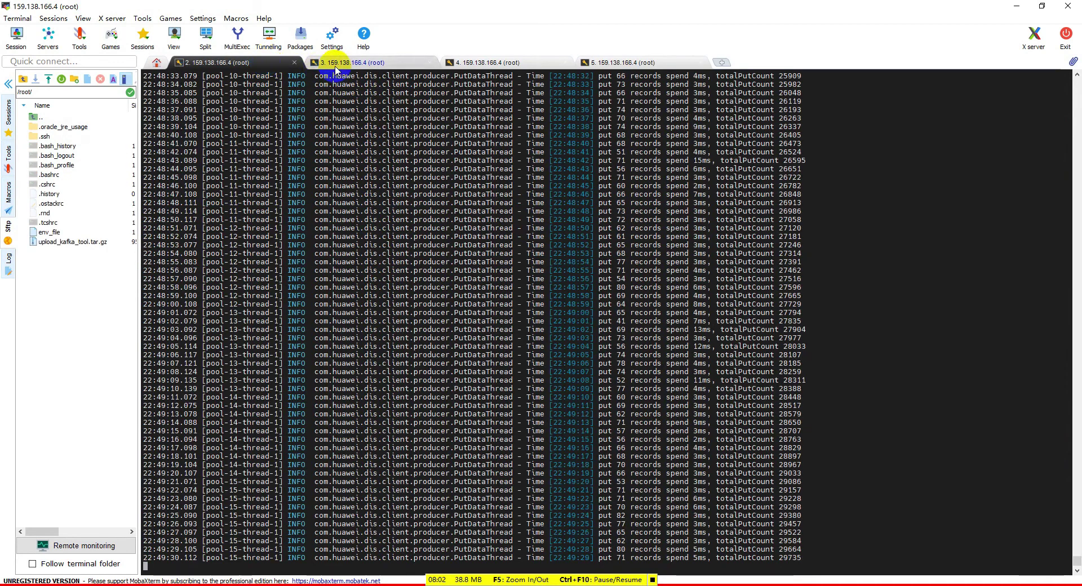
pyautogui.click(332, 63)
pyautogui.click(482, 64)
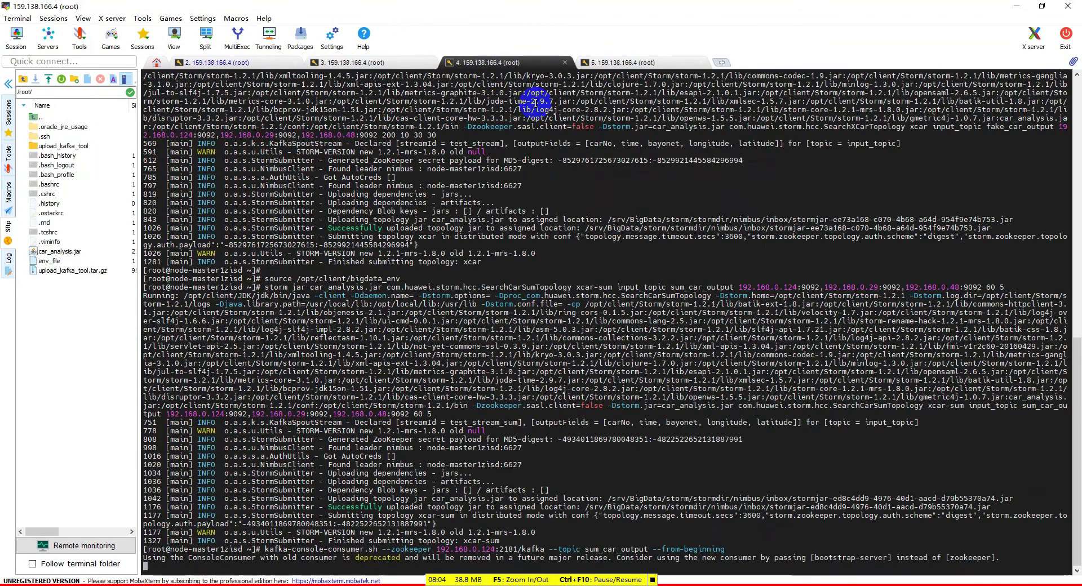
# Recheck the fake-plate and per-gate results, then return to Huawei Cloud's Active Clusters list
pyautogui.click(606, 62)
pyautogui.click(513, 63)
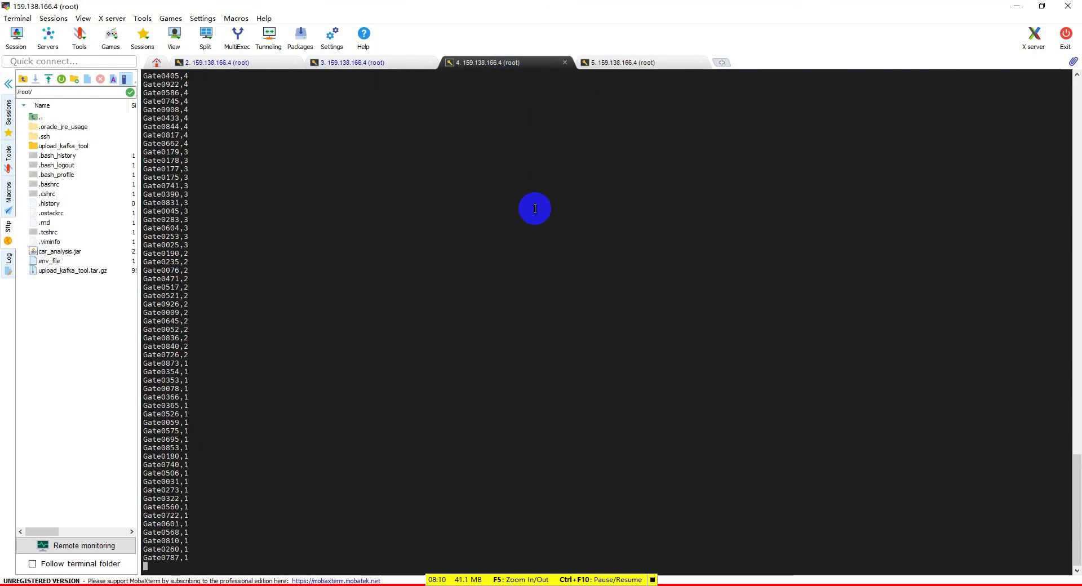
pyautogui.hotkey('alt', 'Tab')
pyautogui.click(44, 102)
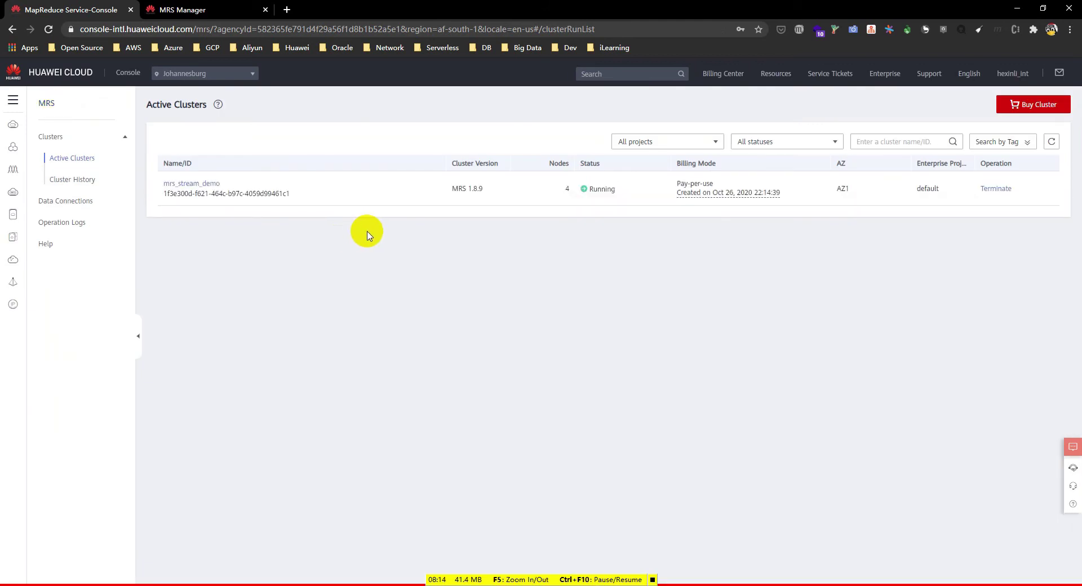
# Start a new MRS cluster on version MRS 1.8.9 named mrs_analysis_demo
pyautogui.click(1034, 108)
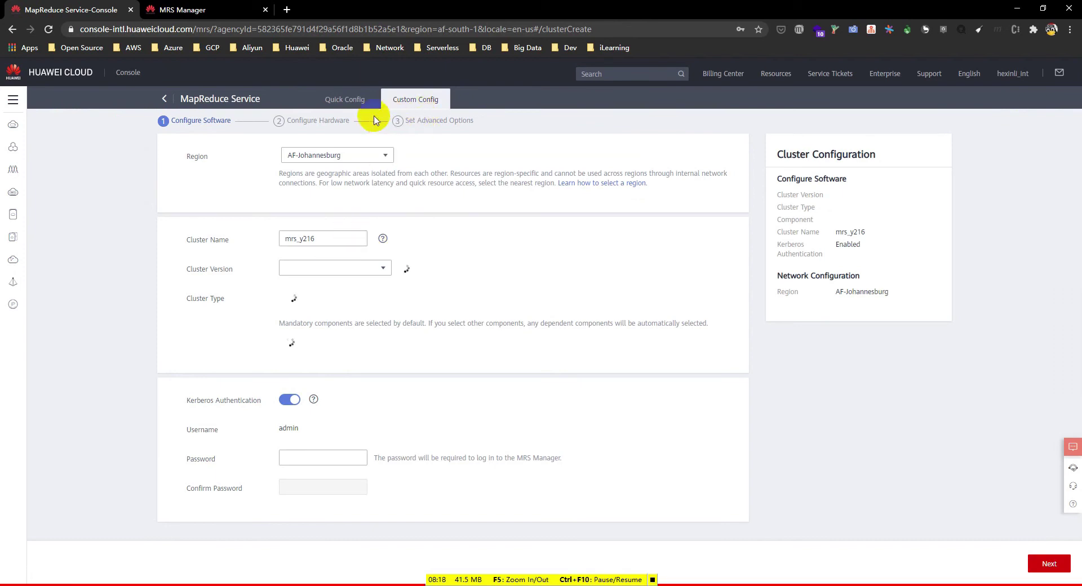
pyautogui.click(370, 272)
pyautogui.click(316, 305)
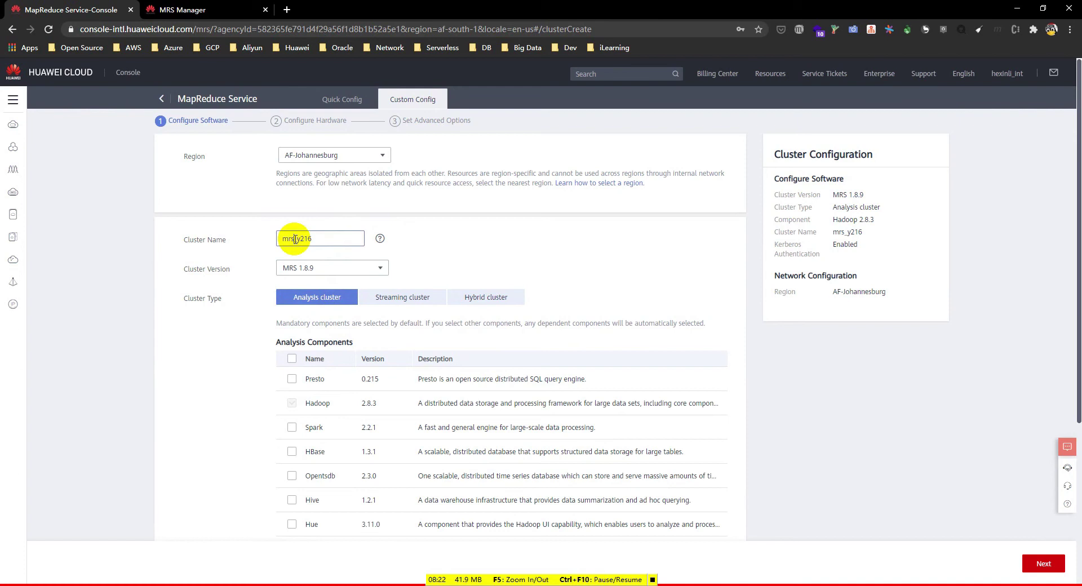
pyautogui.moveTo(296, 239); pyautogui.dragTo(355, 239)
pyautogui.write('analysis_demo')
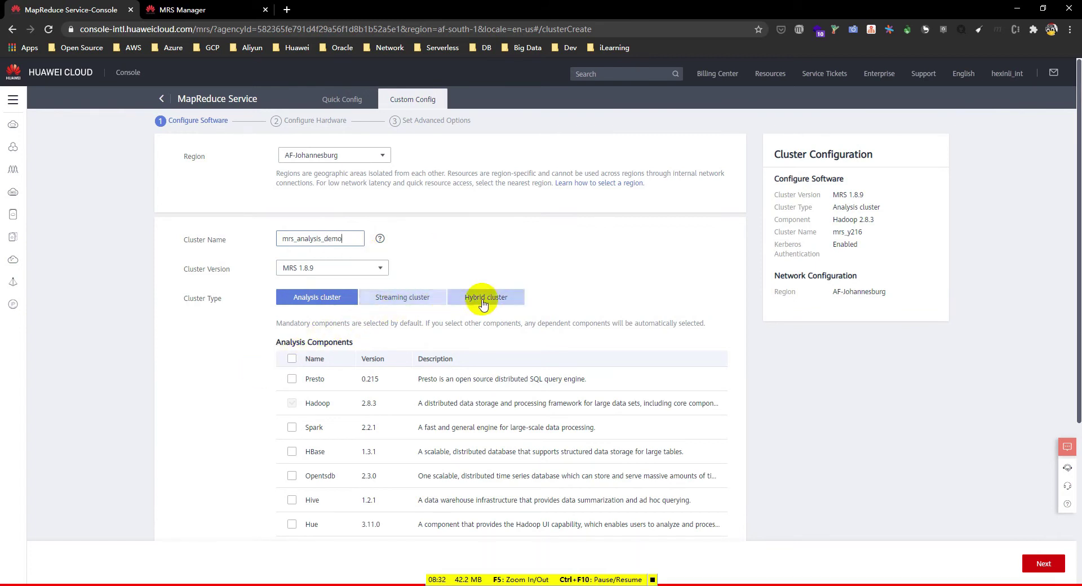
pyautogui.click(338, 297)
# Include all analysis components, disable Kerberos, set and confirm the admin password, then continue
pyautogui.click(302, 364)
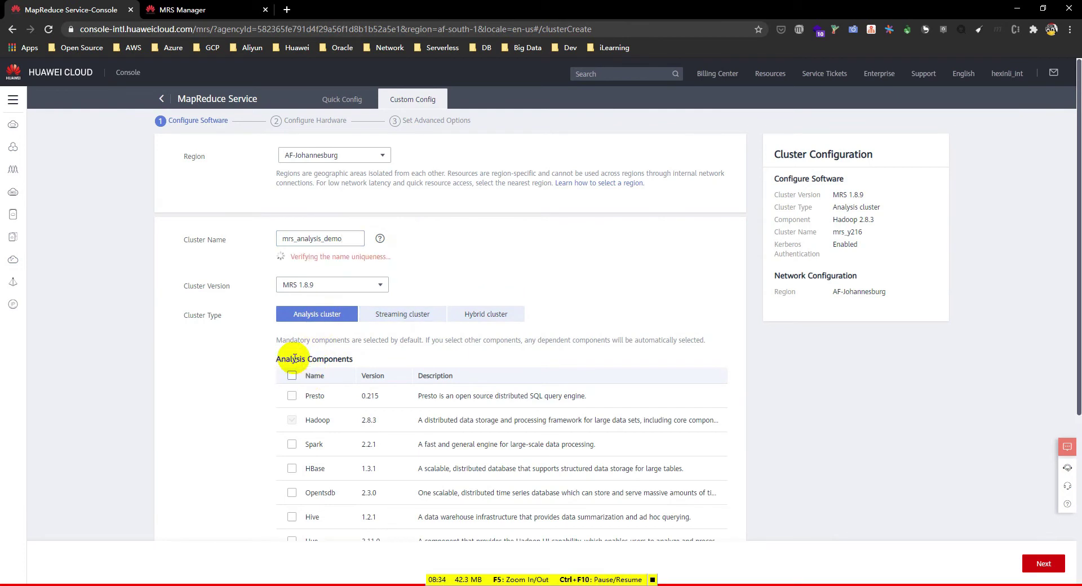
pyautogui.click(292, 359)
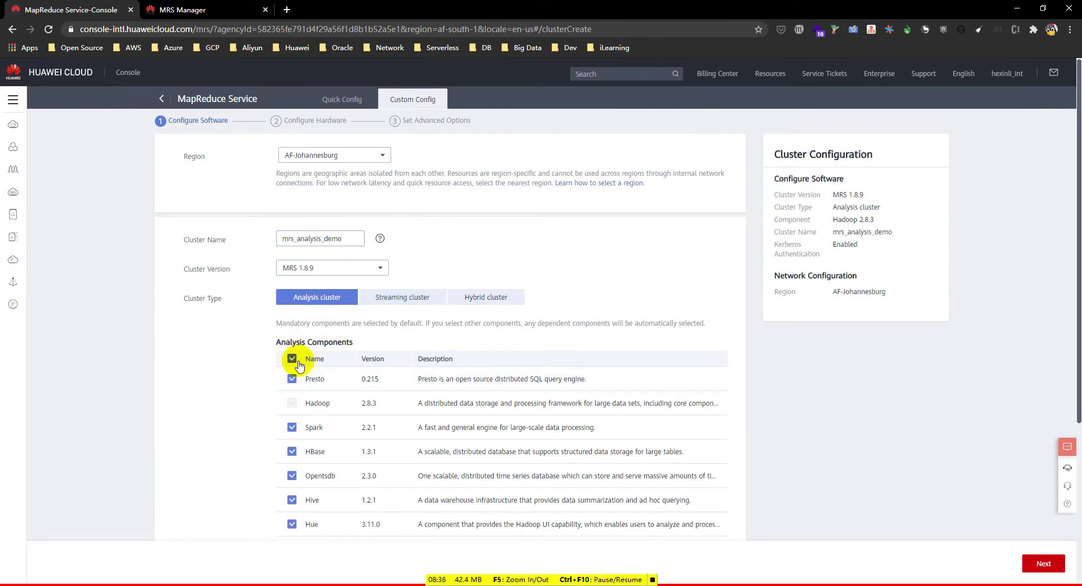
pyautogui.scroll(-4, 189, 354)
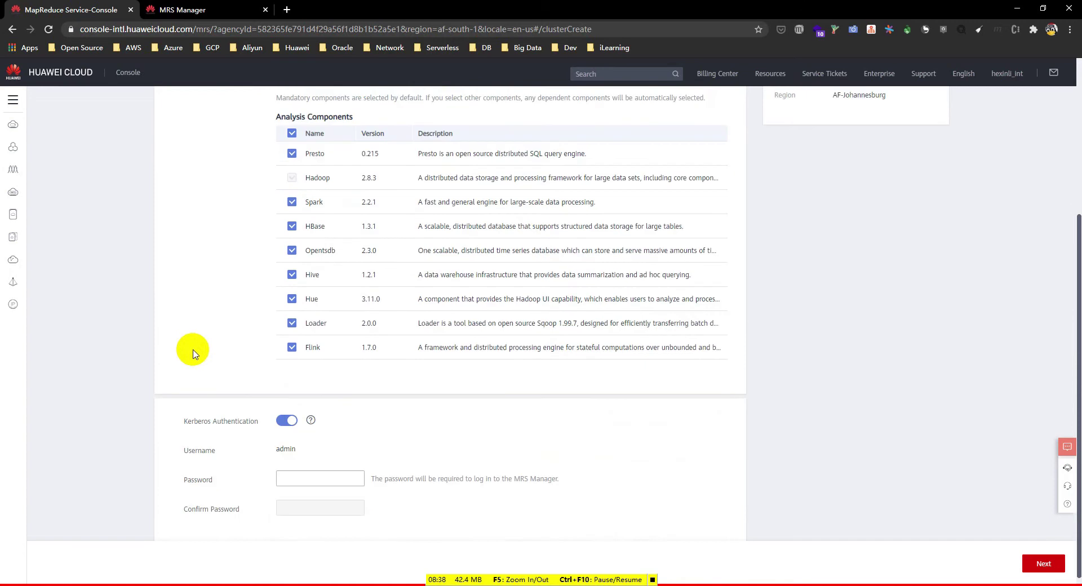
pyautogui.click(287, 420)
pyautogui.click(306, 479)
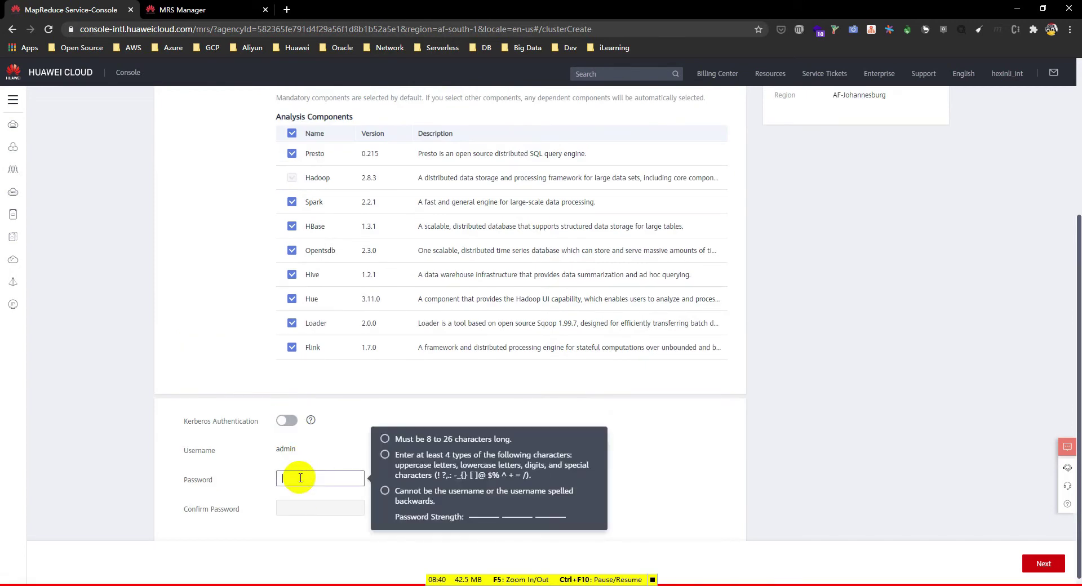
pyautogui.write('•••••••••')
pyautogui.press('Tab')
pyautogui.write('••••••••••')
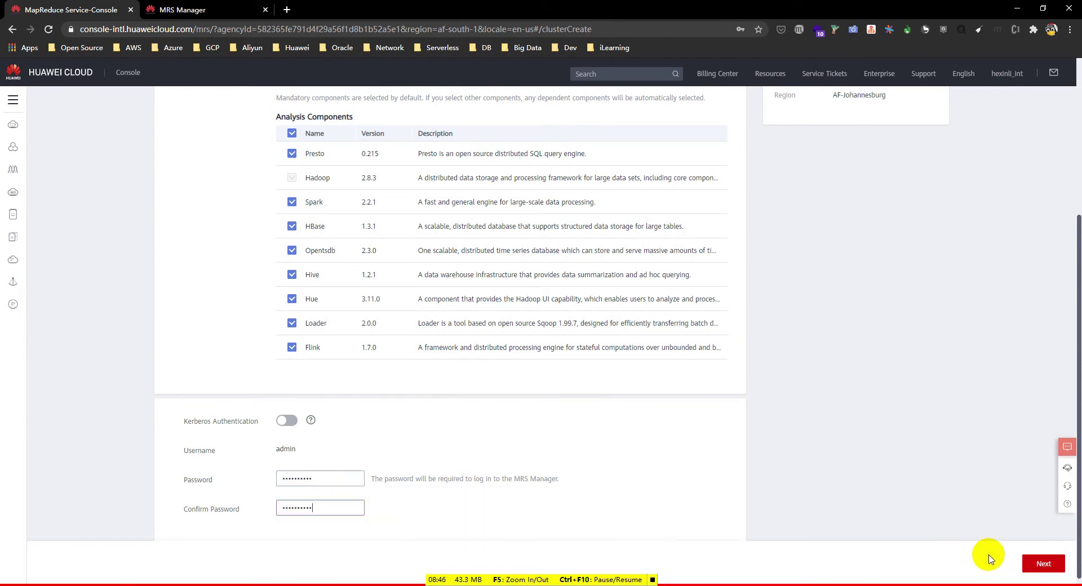
pyautogui.click(1039, 563)
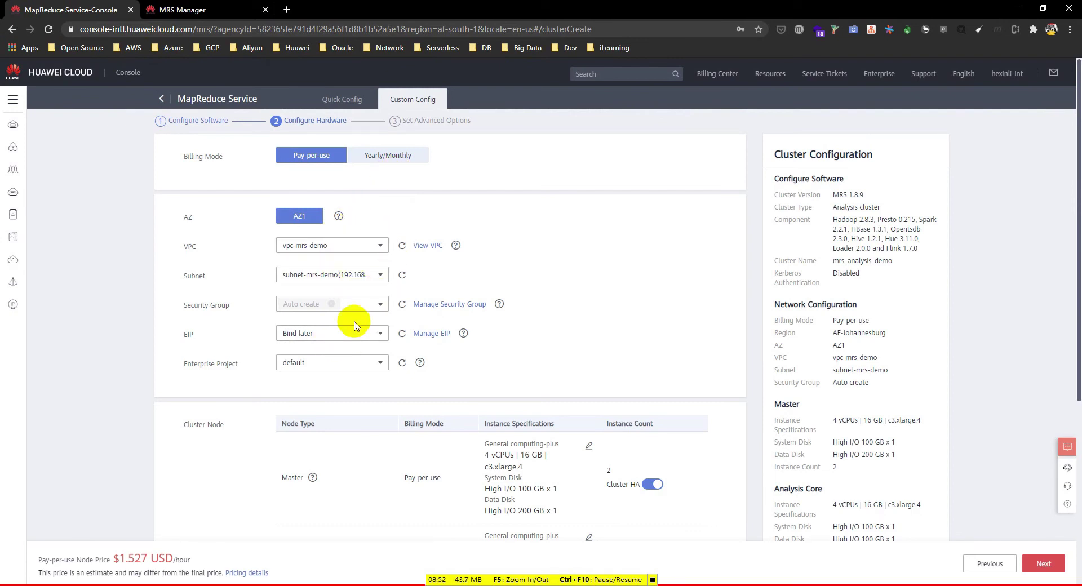
# Disable cluster HA for a single master, set the root login password, and continue
pyautogui.click(654, 484)
pyautogui.click(520, 261)
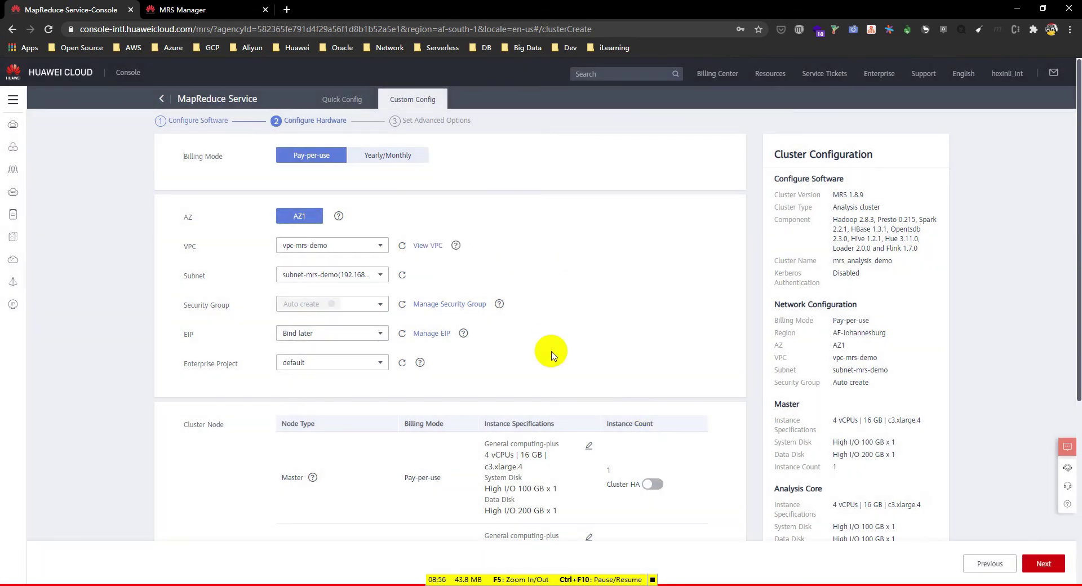
pyautogui.scroll(-1, 570, 353)
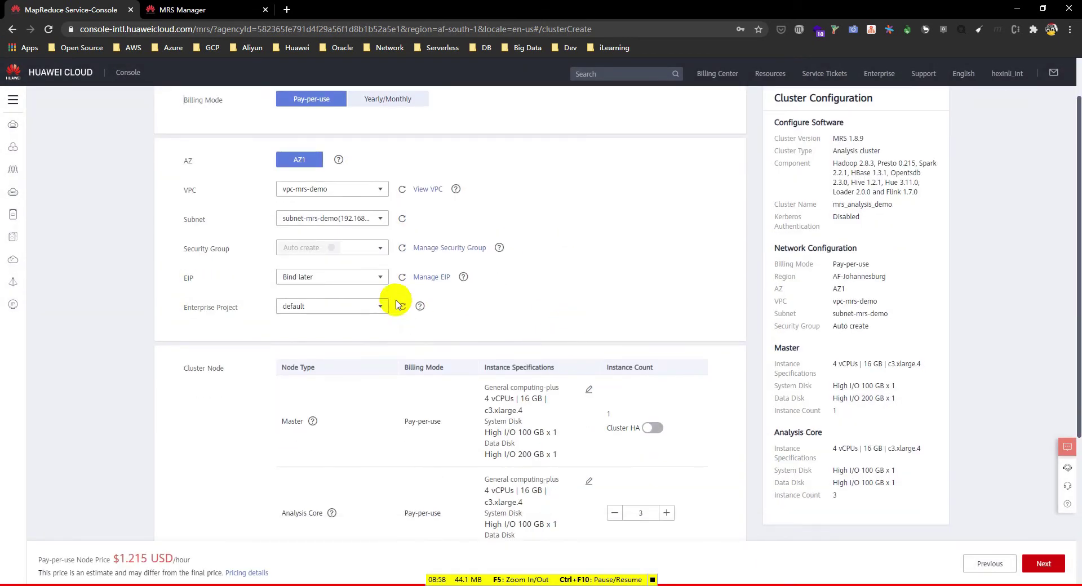
pyautogui.scroll(-2, 501, 335)
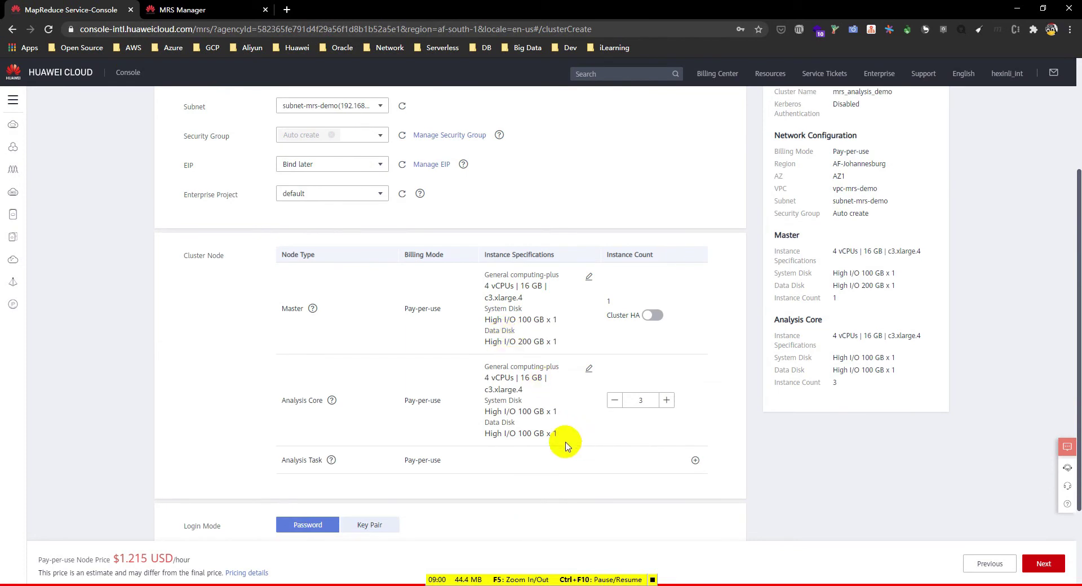
pyautogui.scroll(-2, 563, 442)
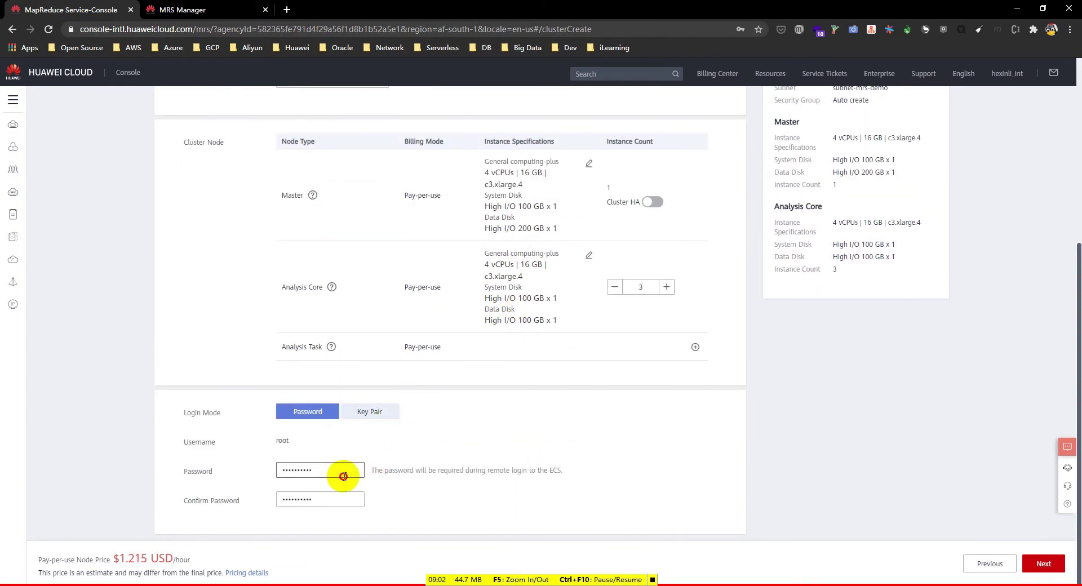
pyautogui.click(347, 471)
pyautogui.click(1041, 564)
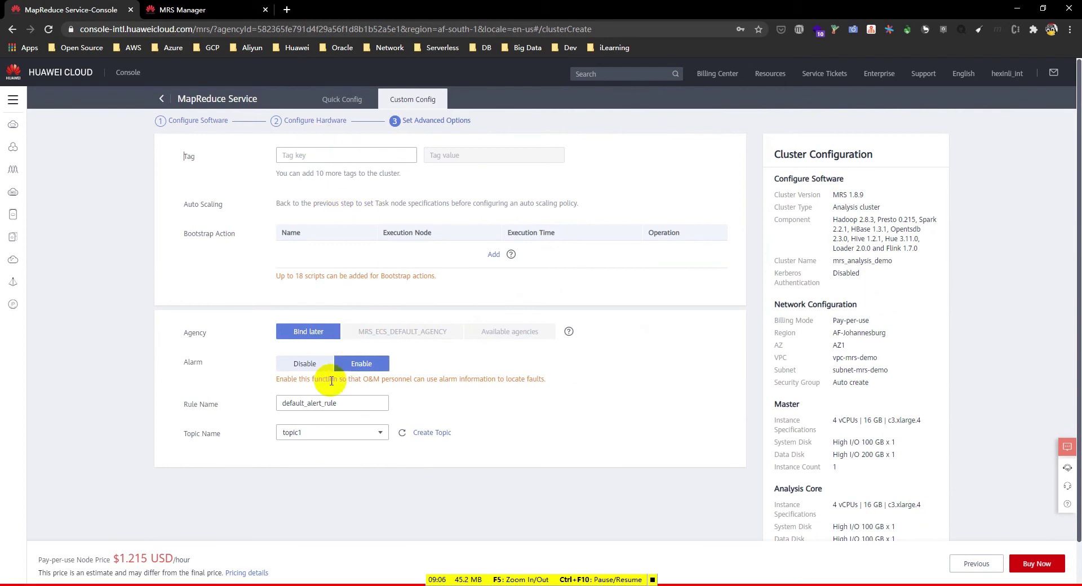
# Set Alarm to Disable and buy the mrs_analysis_demo cluster
pyautogui.click(319, 364)
pyautogui.click(1047, 569)
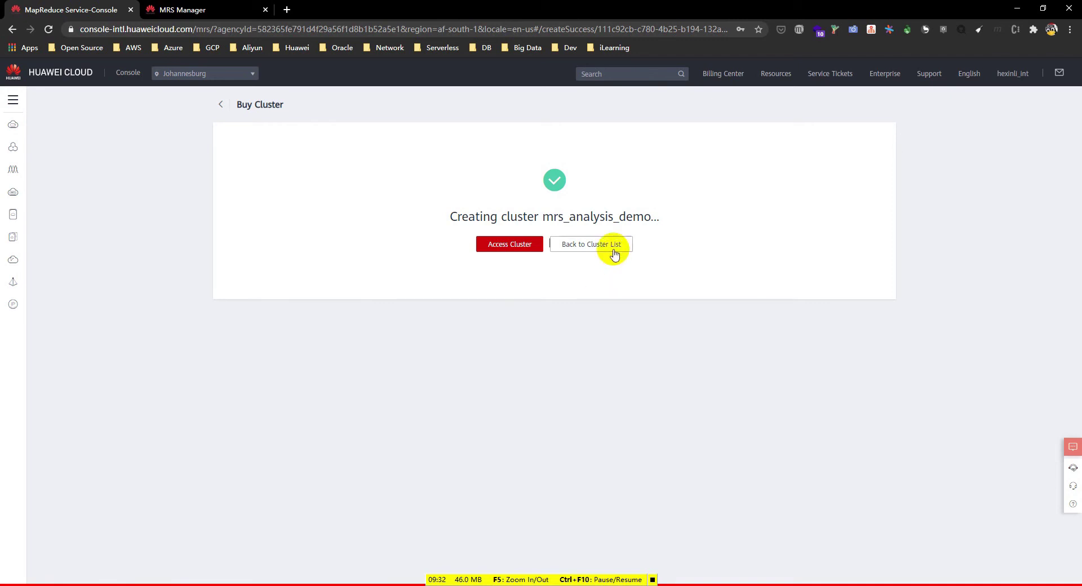
# Return to Active Clusters, where mrs_analysis_demo runs with 4 nodes, and bring up the Service List
pyautogui.click(601, 248)
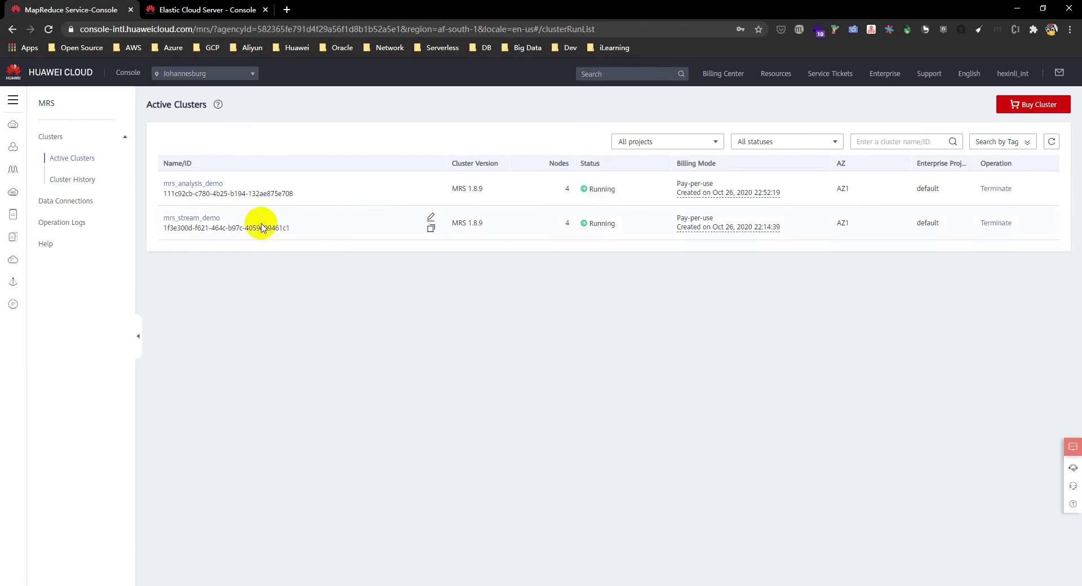
pyautogui.click(12, 101)
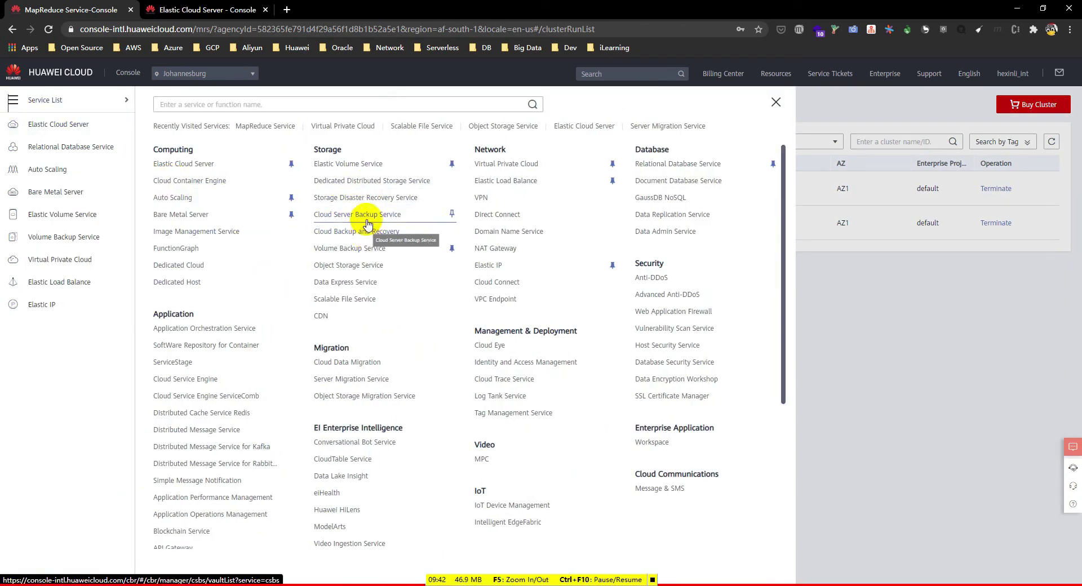
# Go to Object Storage Service, dismiss its guide popup, and start a new bucket in AF-Johannesburg
pyautogui.click(362, 269)
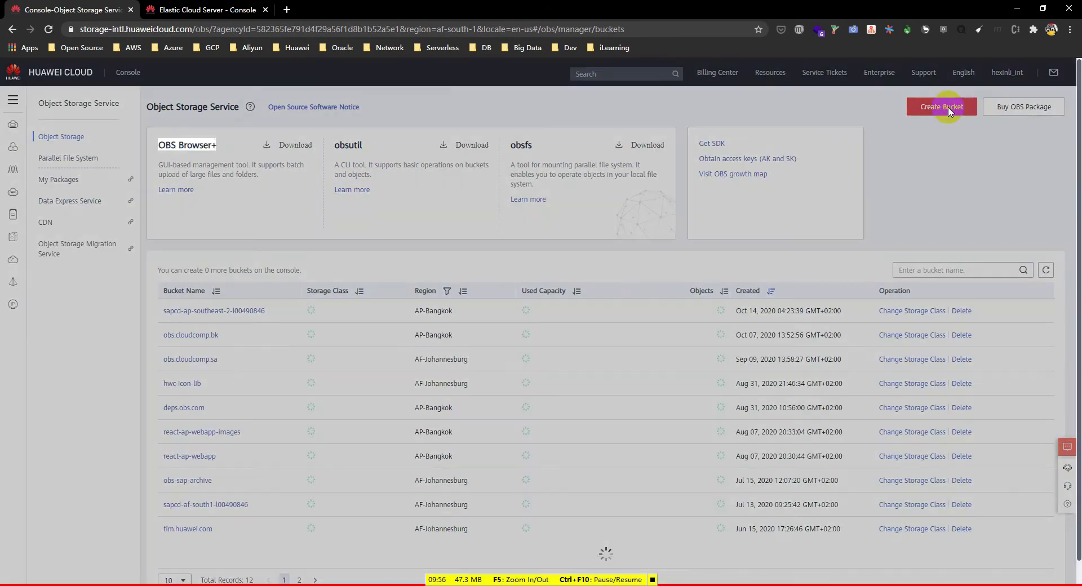
pyautogui.click(436, 97)
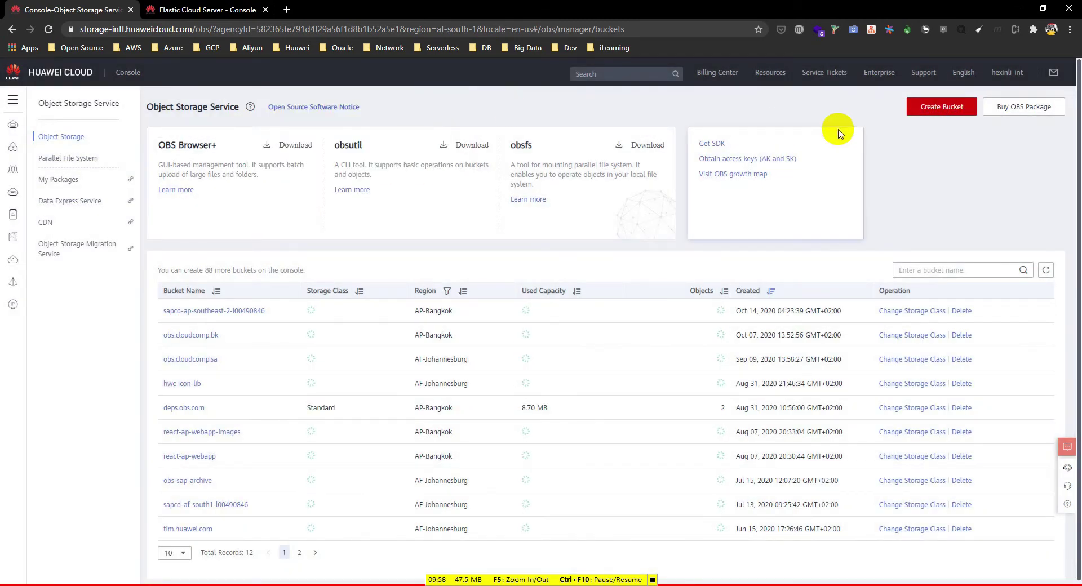
pyautogui.click(914, 106)
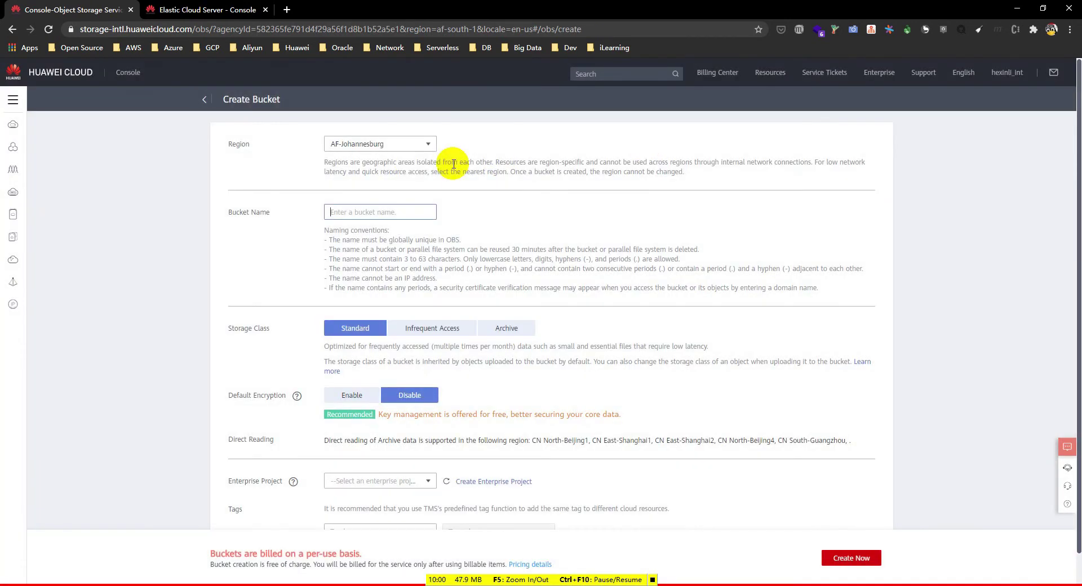
pyautogui.click(366, 211)
pyautogui.write('mr')
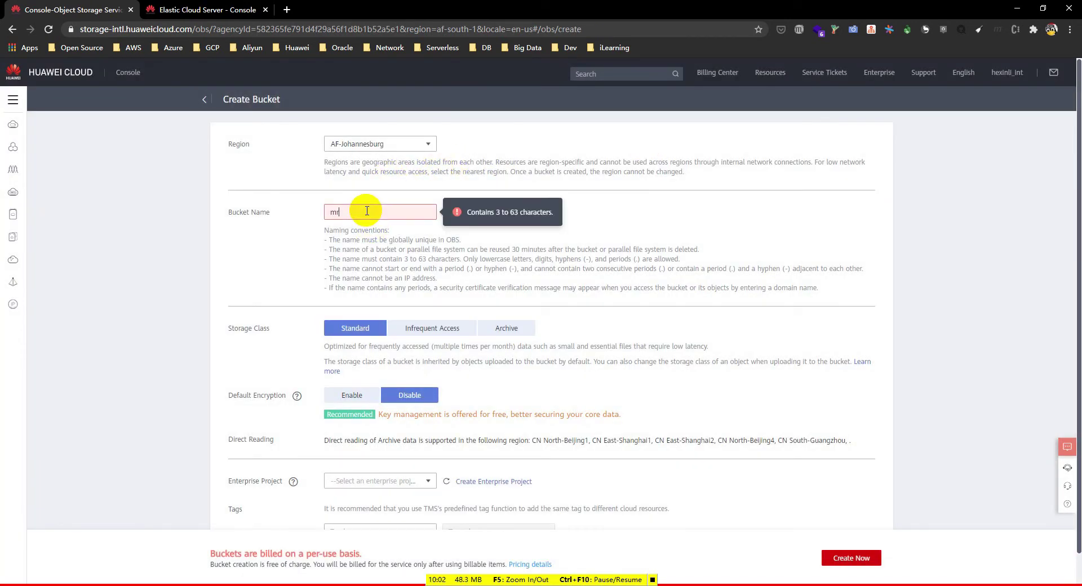
pyautogui.write('scardata')
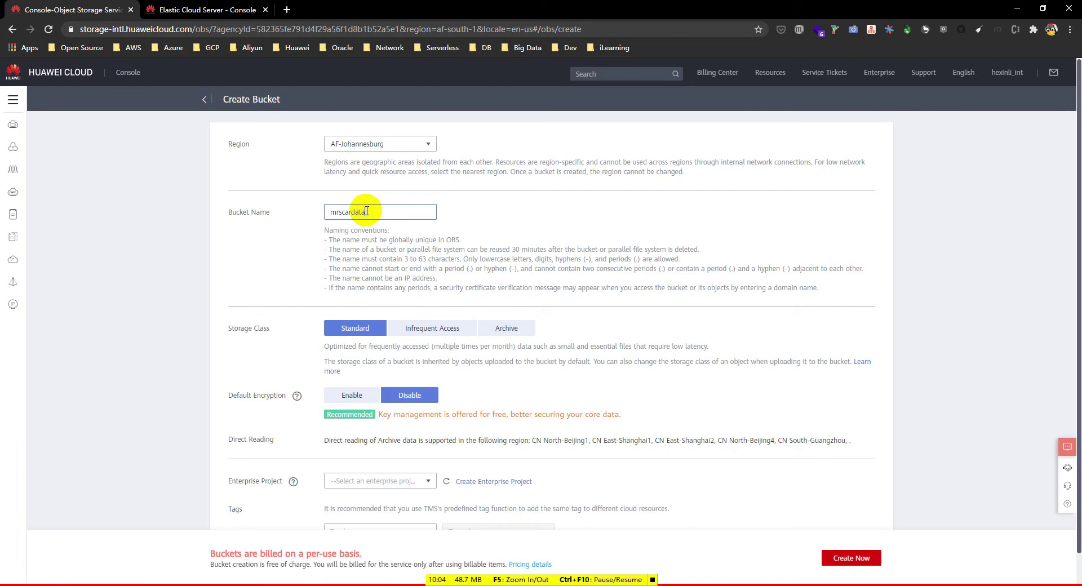
pyautogui.write('_l00490846')
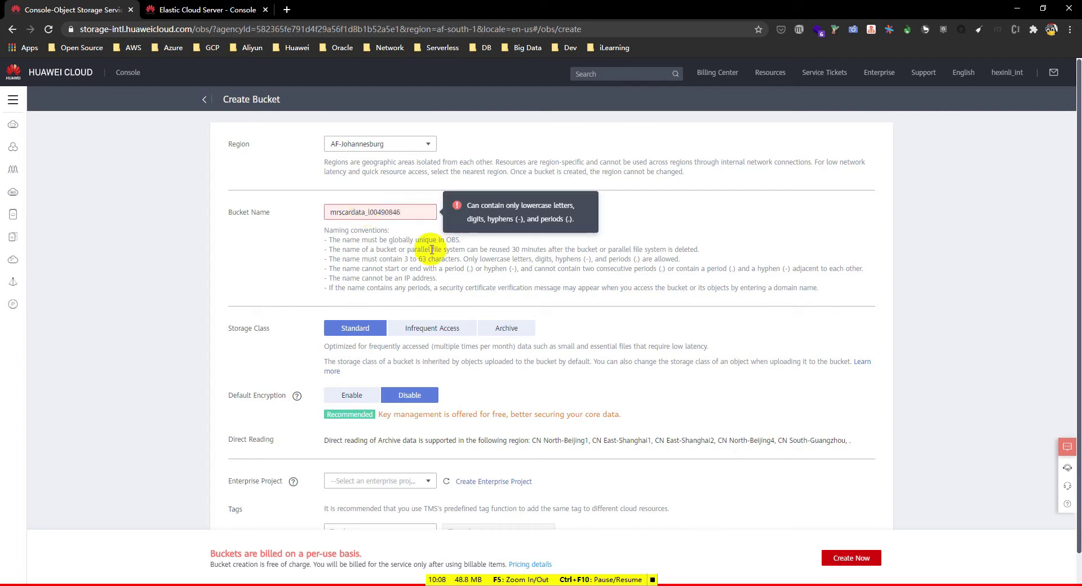
pyautogui.click(375, 213)
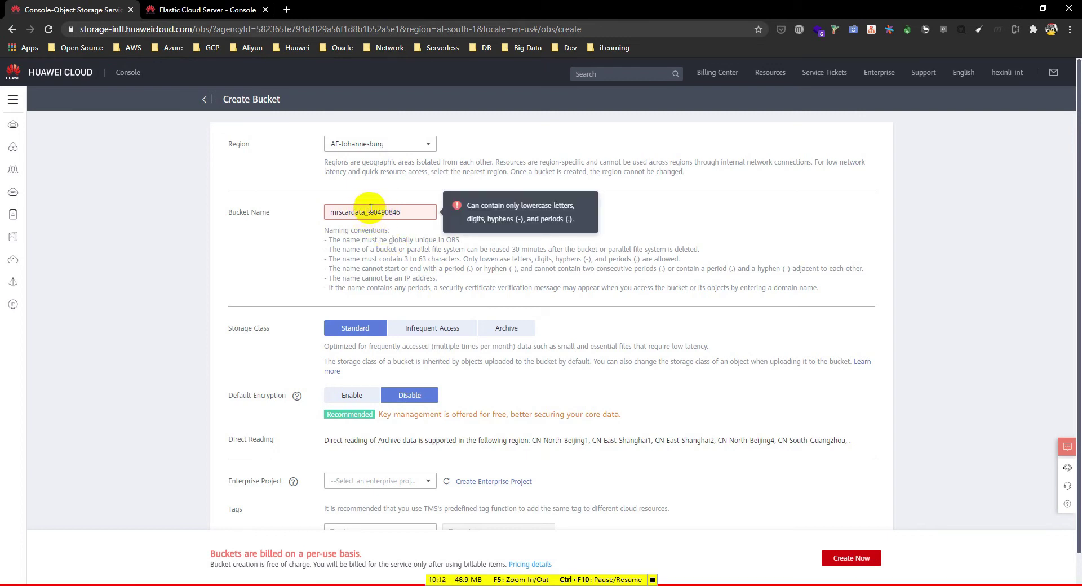
pyautogui.press('BackSpace')
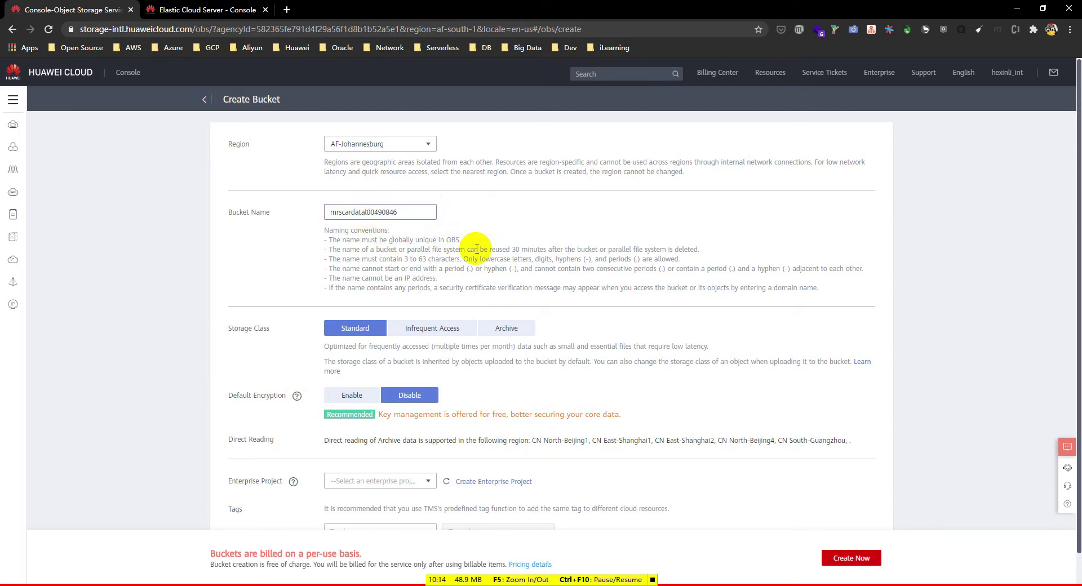
pyautogui.click(619, 288)
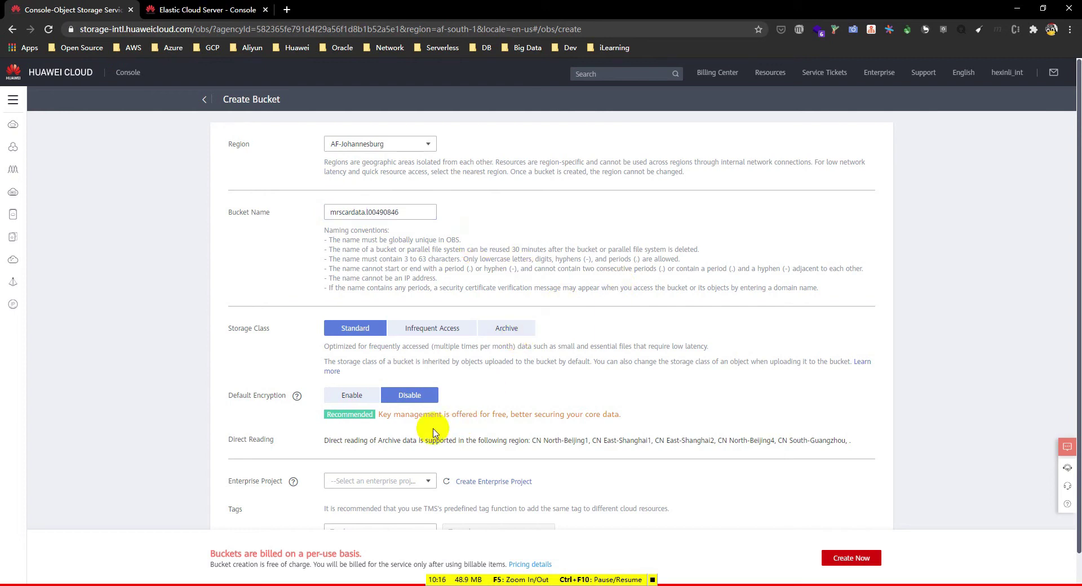
pyautogui.scroll(-1, 471, 355)
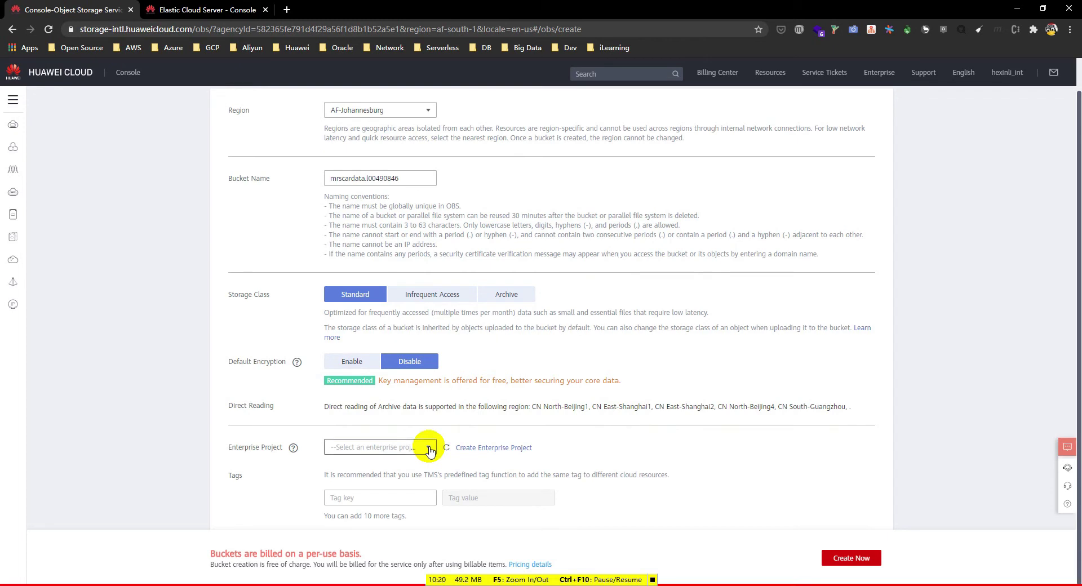
pyautogui.click(395, 465)
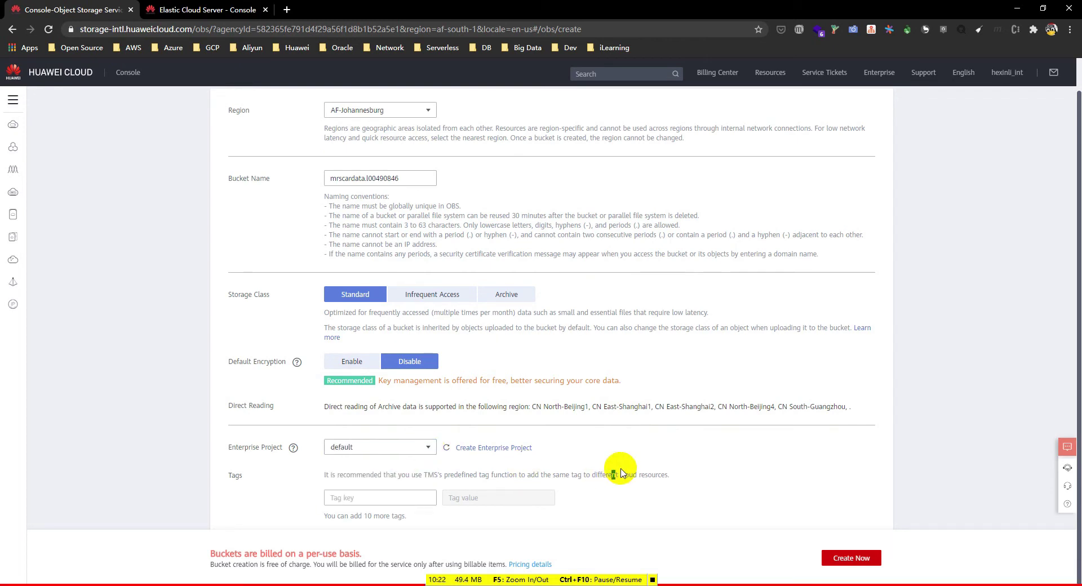
pyautogui.click(844, 564)
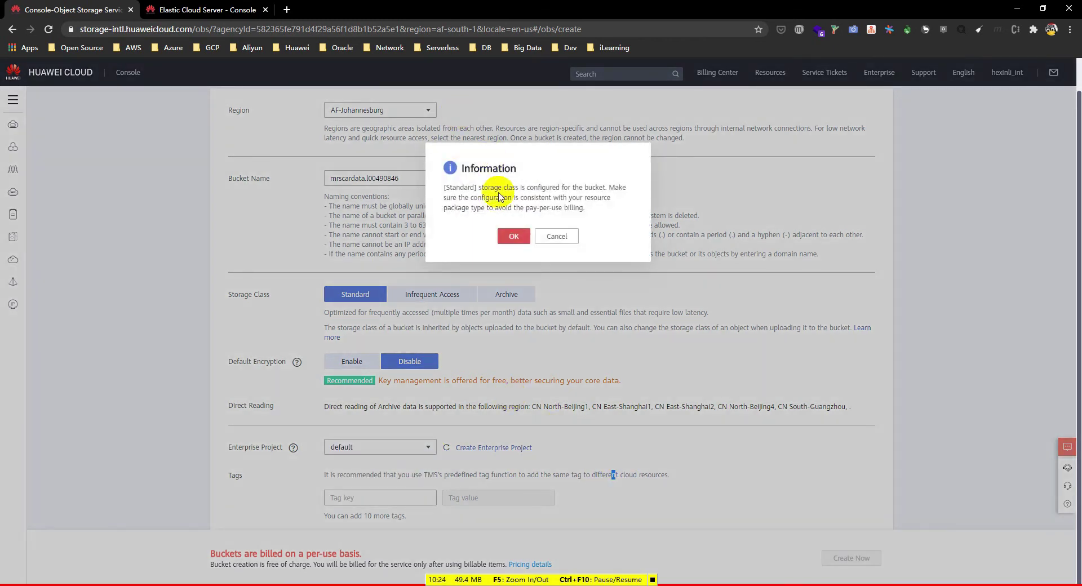
pyautogui.click(508, 235)
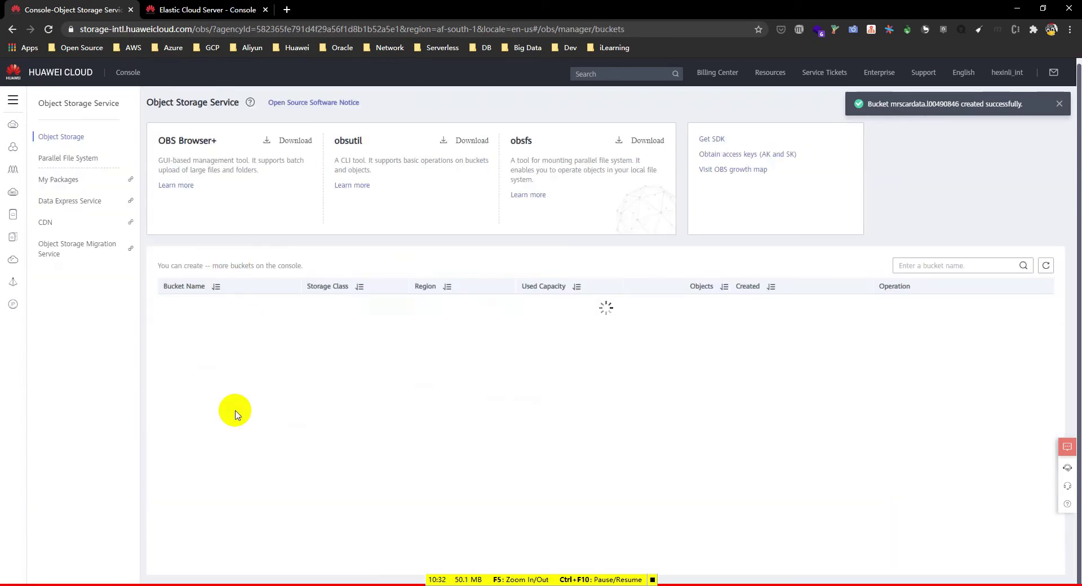
# Open bucket mrscardata.l00490846's Objects and enter its program folder
pyautogui.click(216, 309)
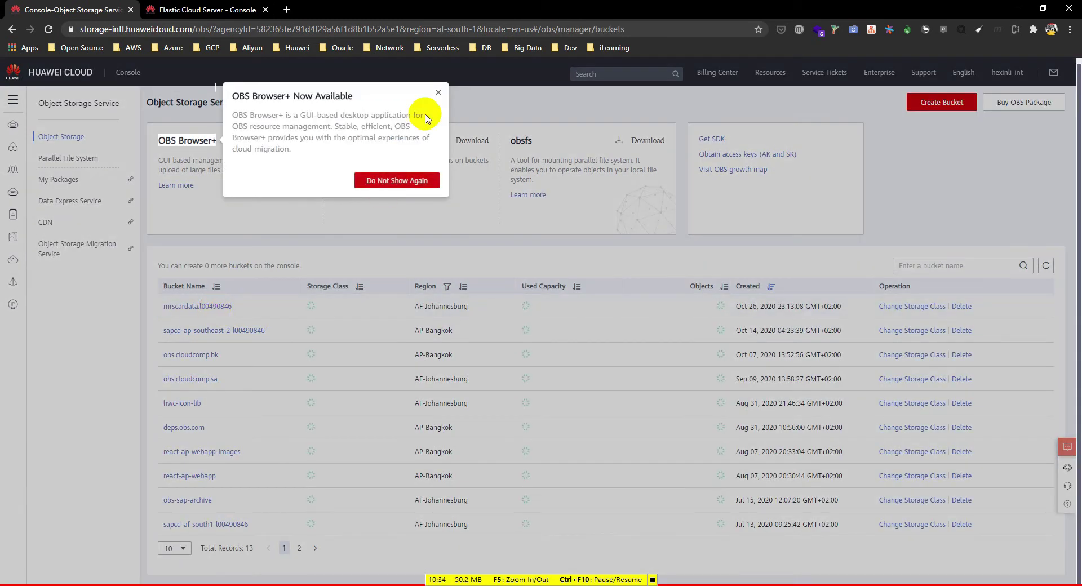
pyautogui.click(438, 92)
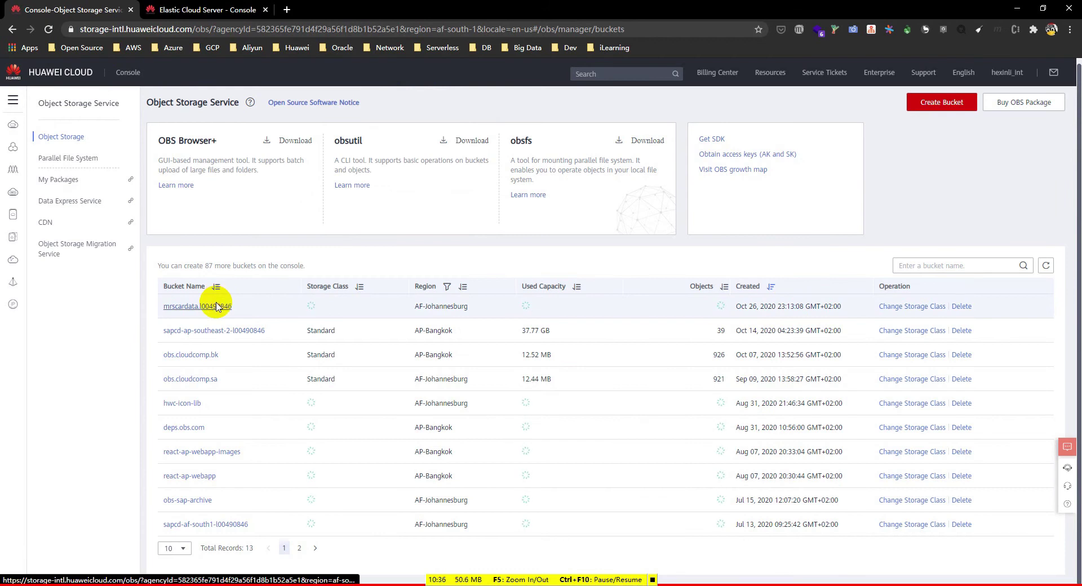
pyautogui.click(217, 305)
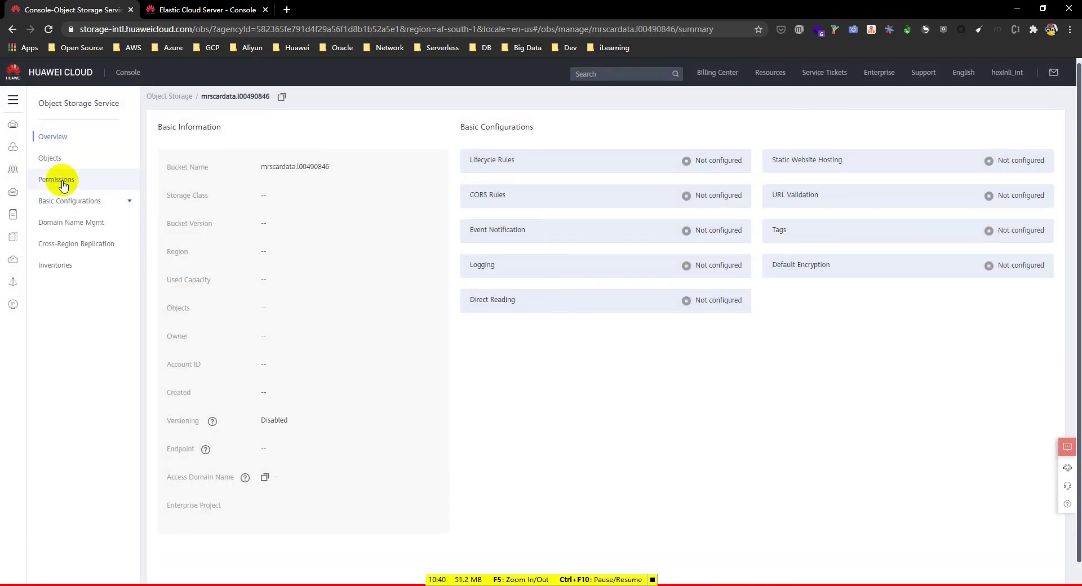
pyautogui.click(48, 160)
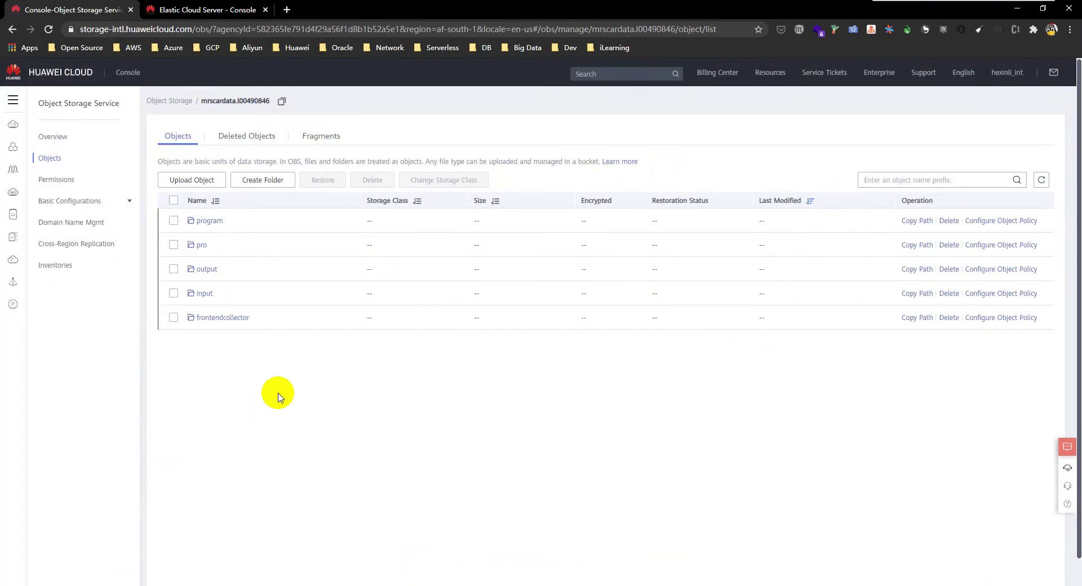
pyautogui.click(209, 221)
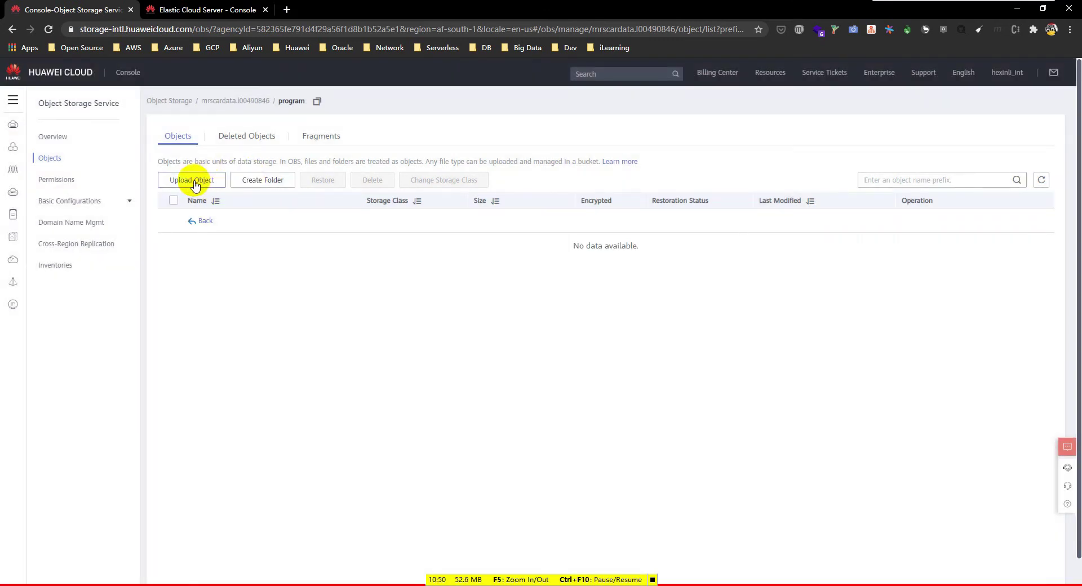
# Start a file upload into the program folder and browse to D:\Workdir
pyautogui.click(195, 182)
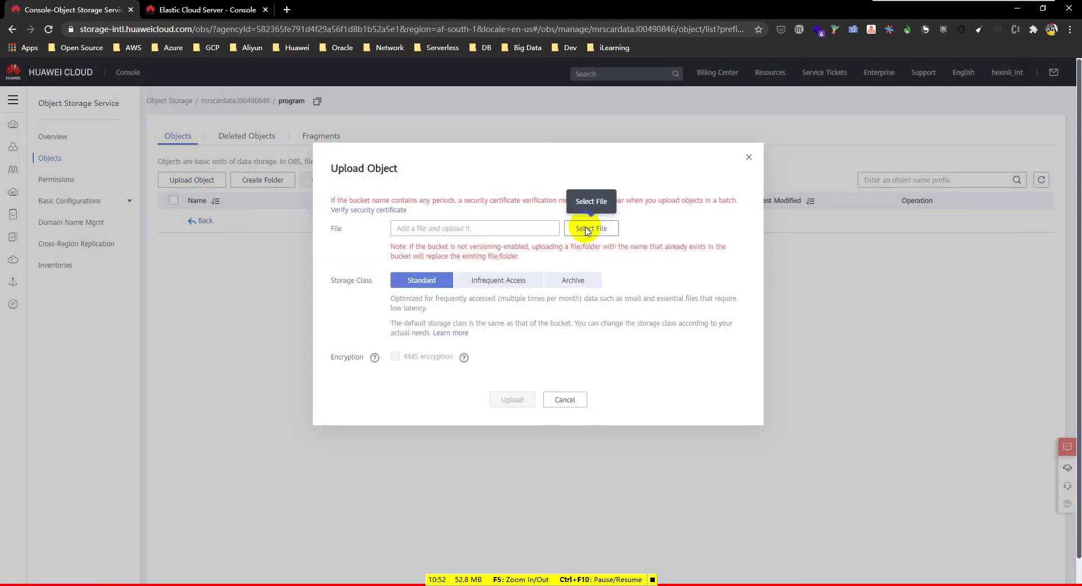
pyautogui.click(435, 238)
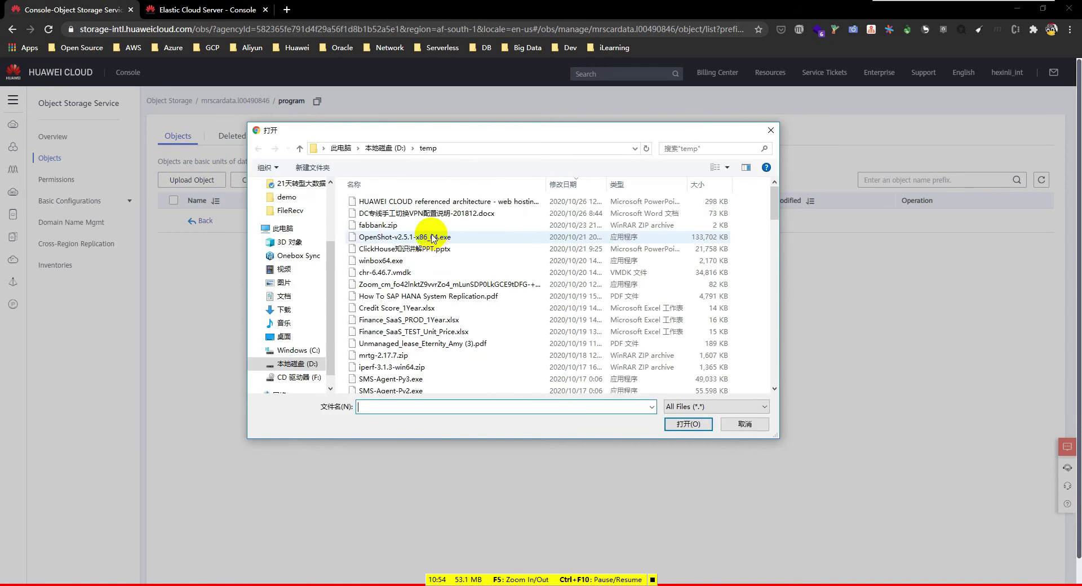
pyautogui.click(314, 350)
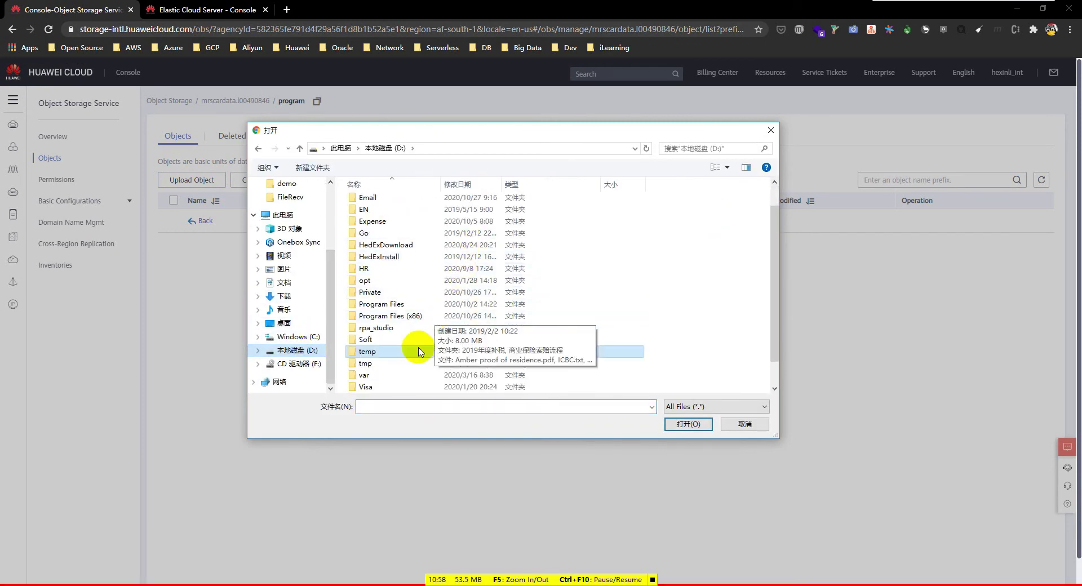
pyautogui.scroll(-1, 394, 352)
pyautogui.click(382, 375)
pyautogui.press('Return')
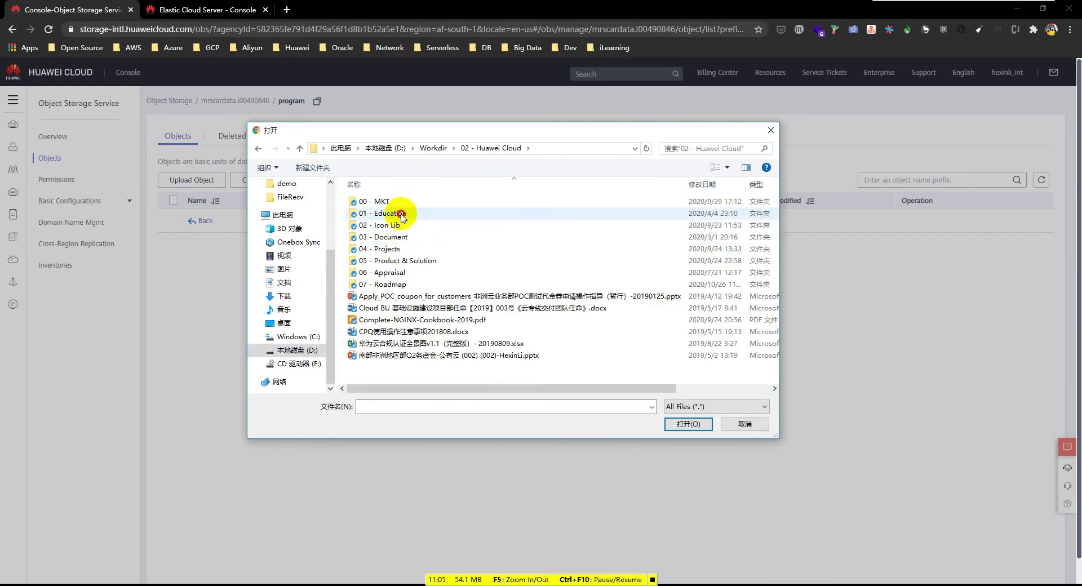
# Upload mapreduce-example-normal.jar from 02 - Huawei Cloud\00 - MKT\03 - Demo\03 - Big Data, then refresh the list
pyautogui.doubleClick(402, 214)
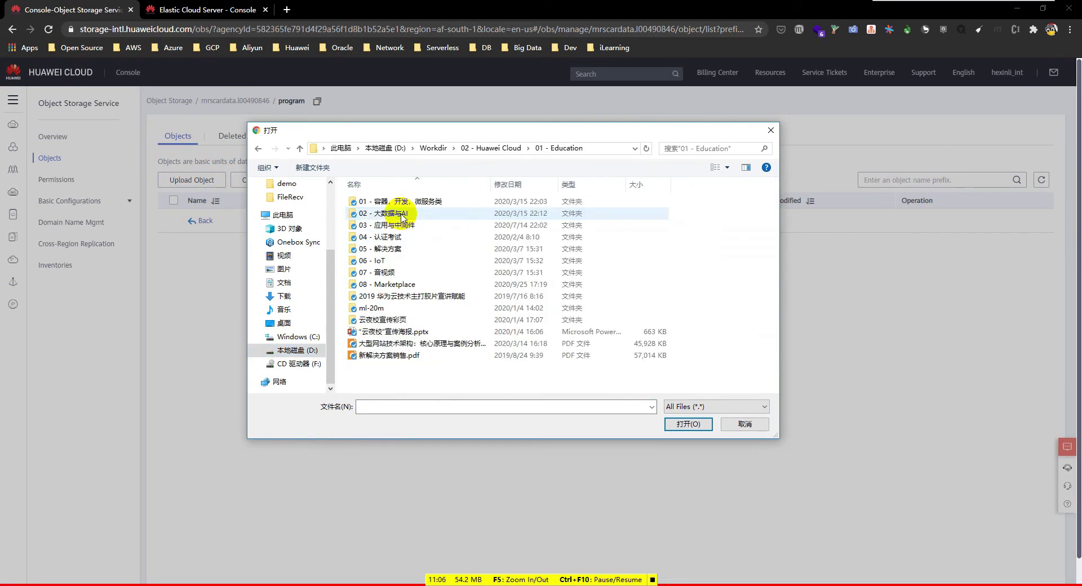
pyautogui.click(496, 148)
pyautogui.doubleClick(377, 201)
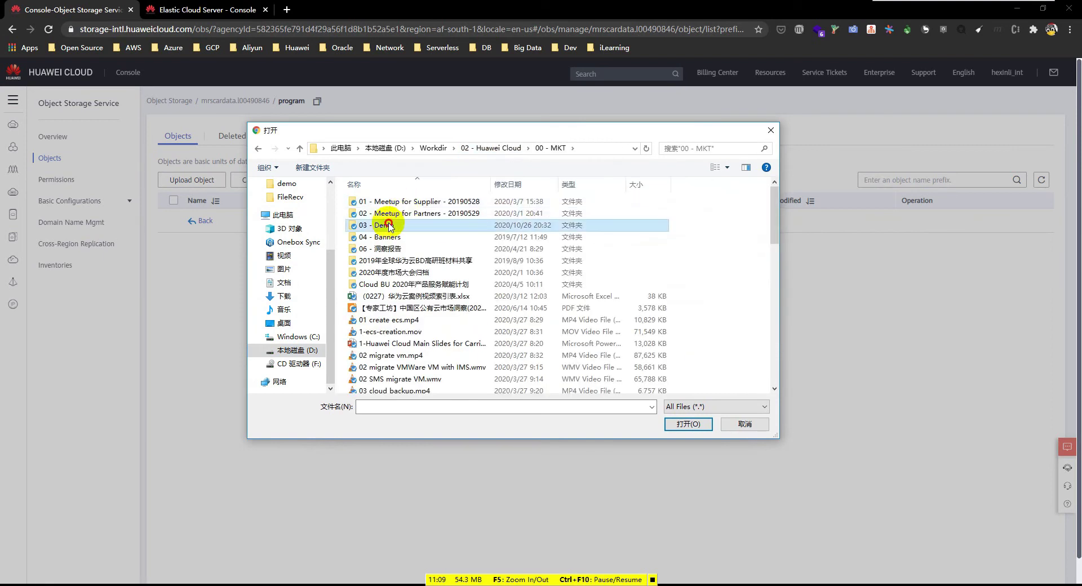
pyautogui.doubleClick(388, 226)
pyautogui.doubleClick(395, 213)
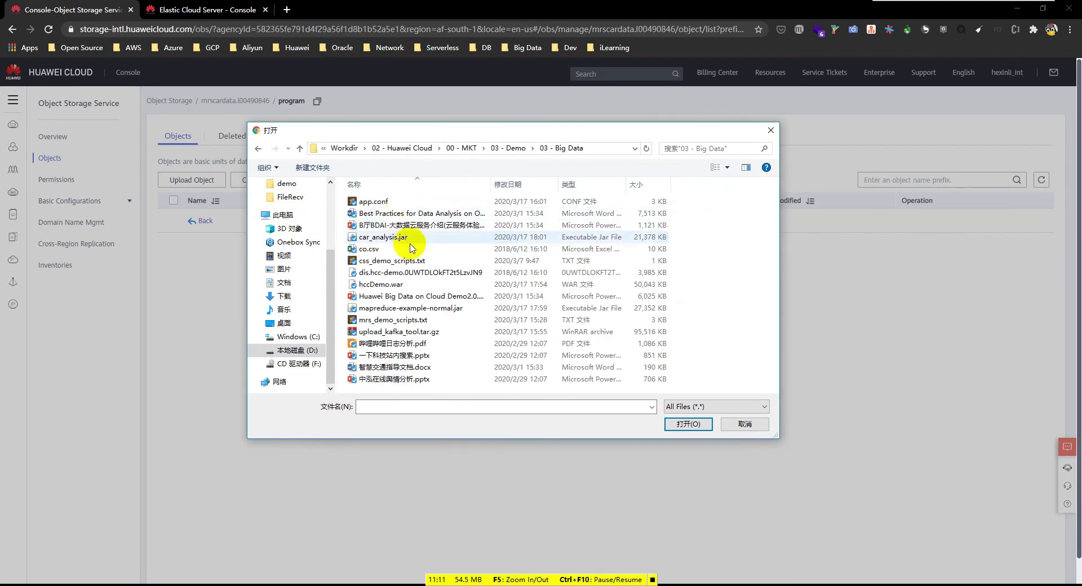
pyautogui.click(403, 310)
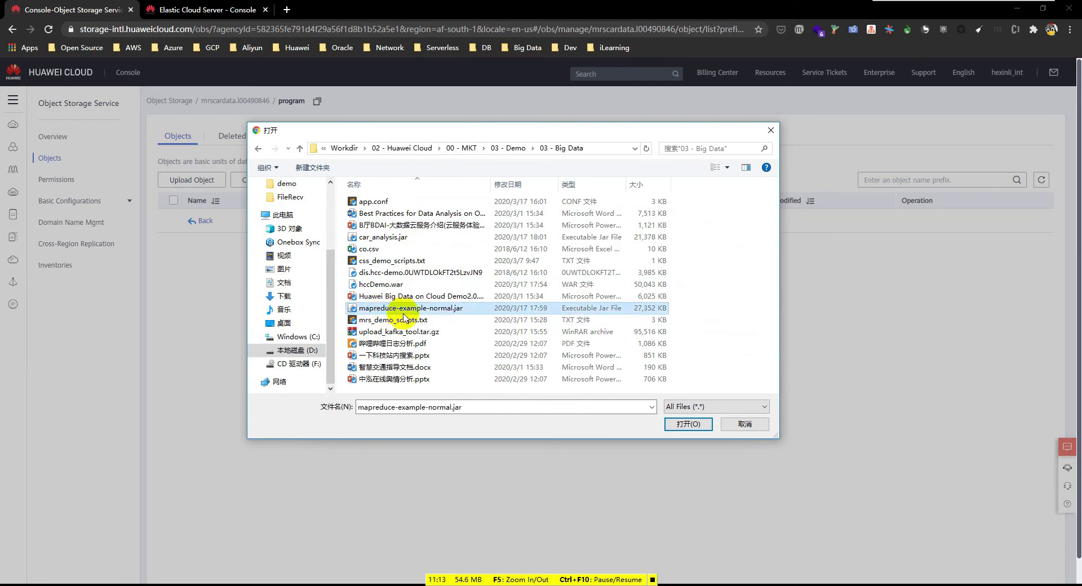
pyautogui.click(688, 424)
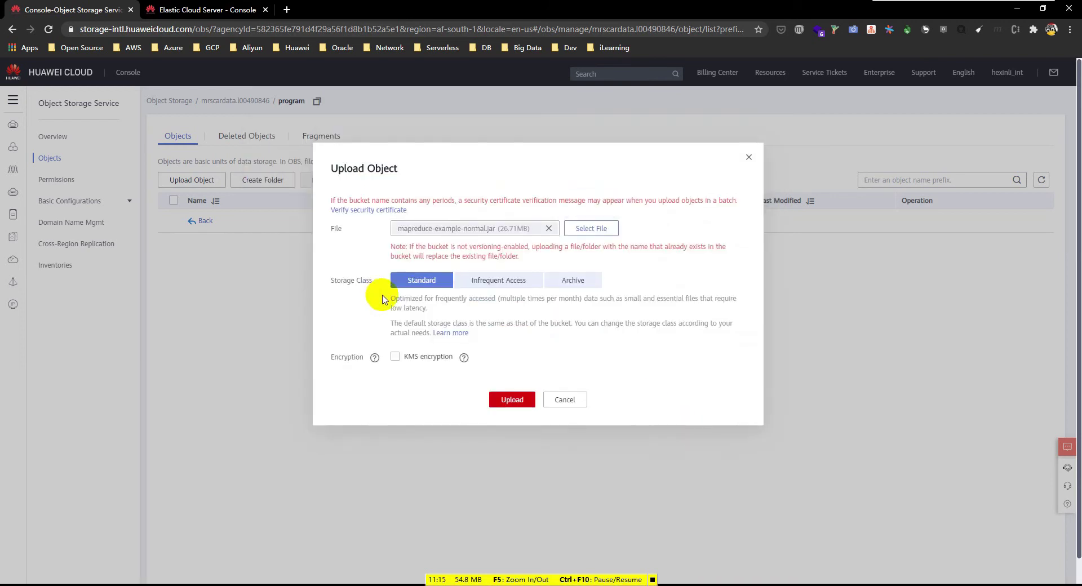
pyautogui.click(503, 401)
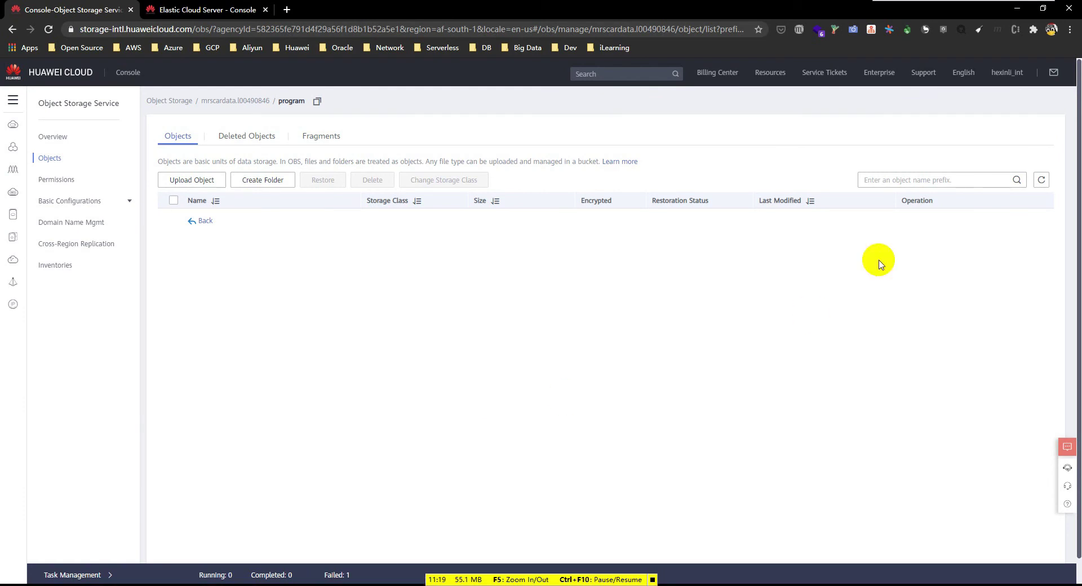
pyautogui.click(1041, 179)
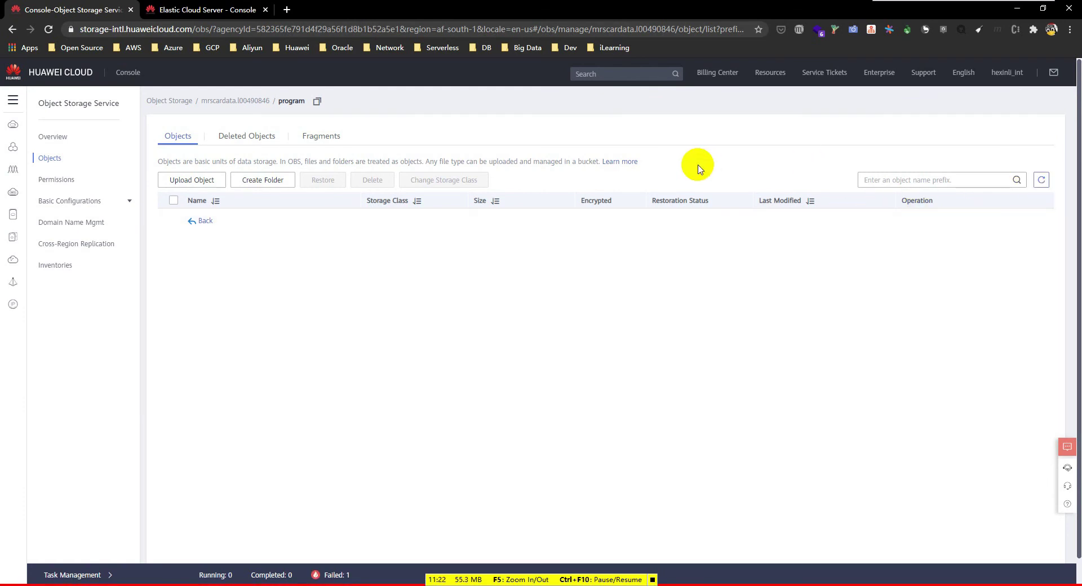
pyautogui.click(1021, 182)
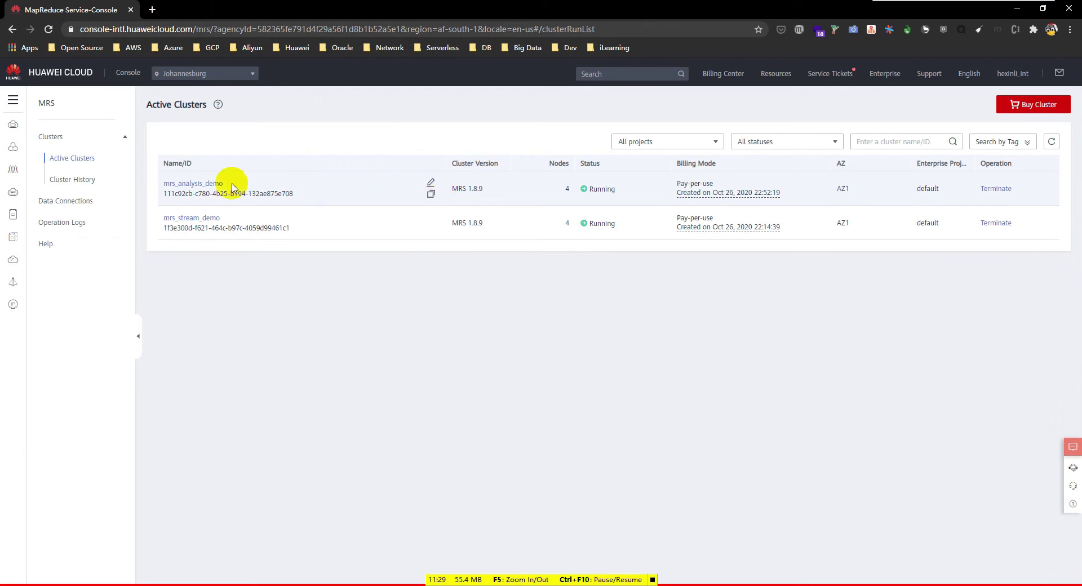
# Start a new MapReduce job from mrs_analysis_demo's Jobs tab
pyautogui.click(205, 184)
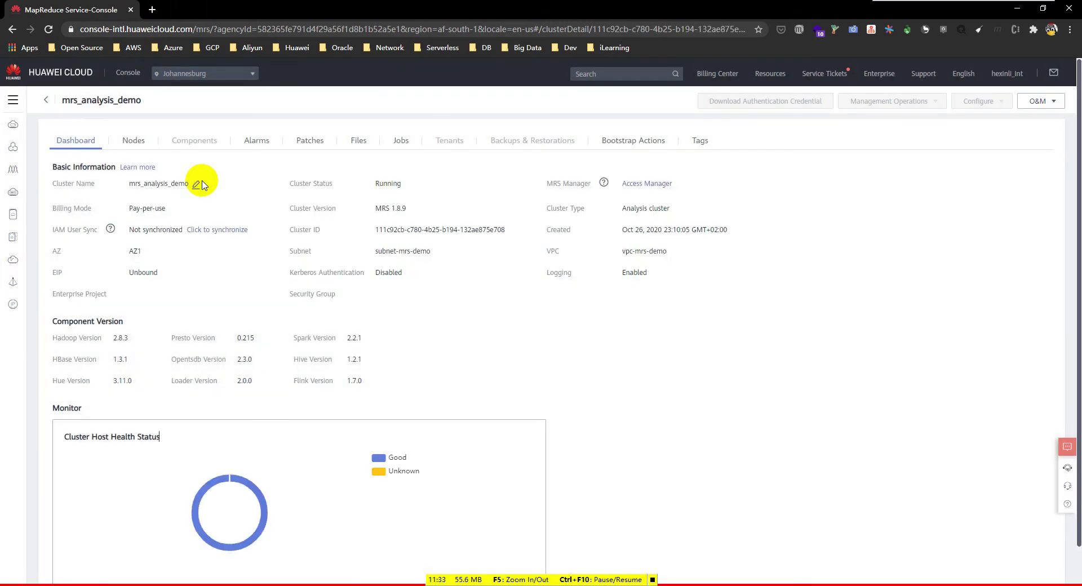
pyautogui.click(400, 140)
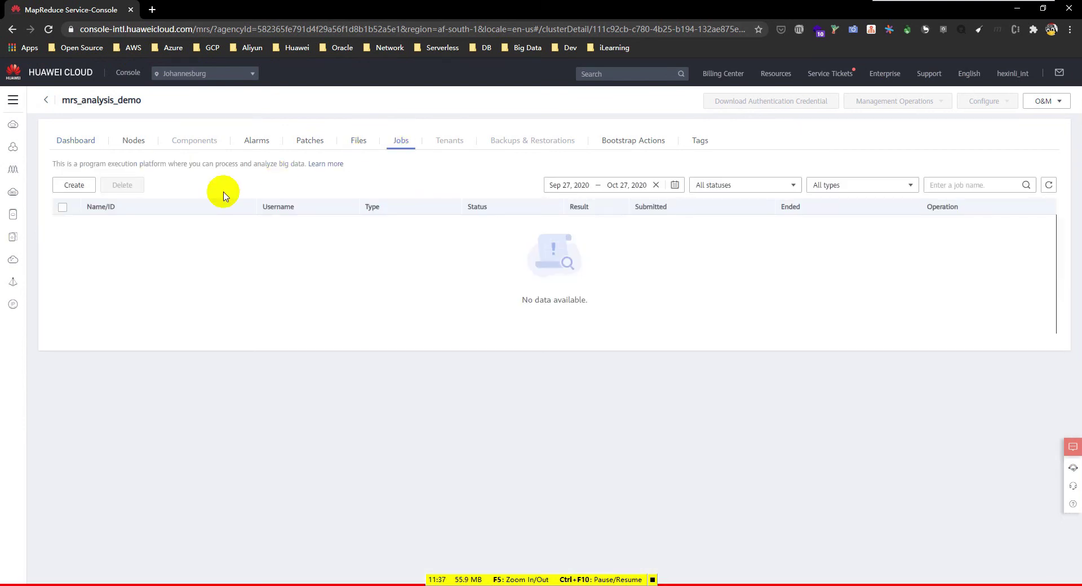
pyautogui.click(81, 185)
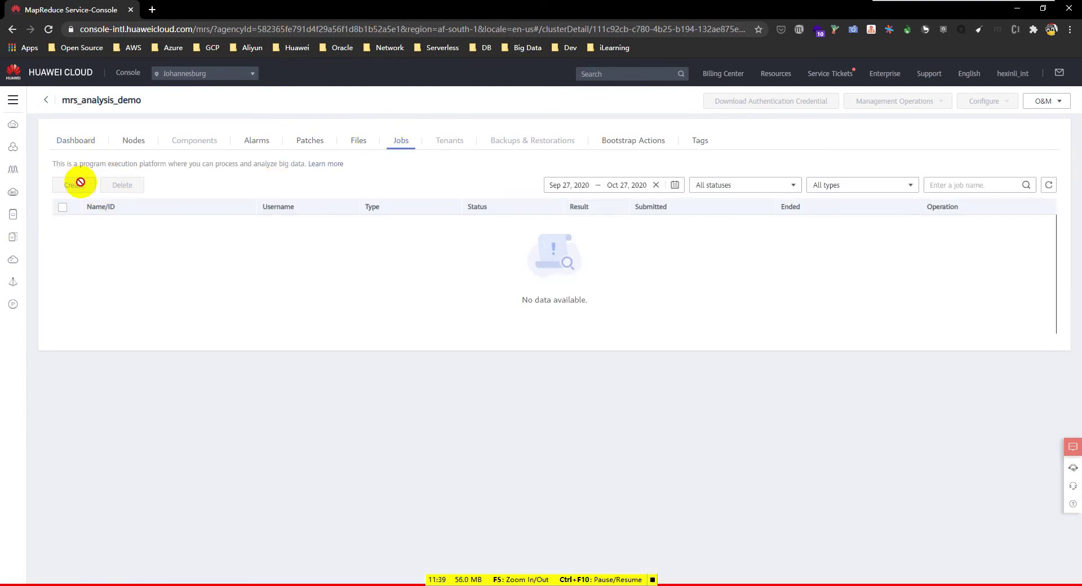
pyautogui.click(79, 185)
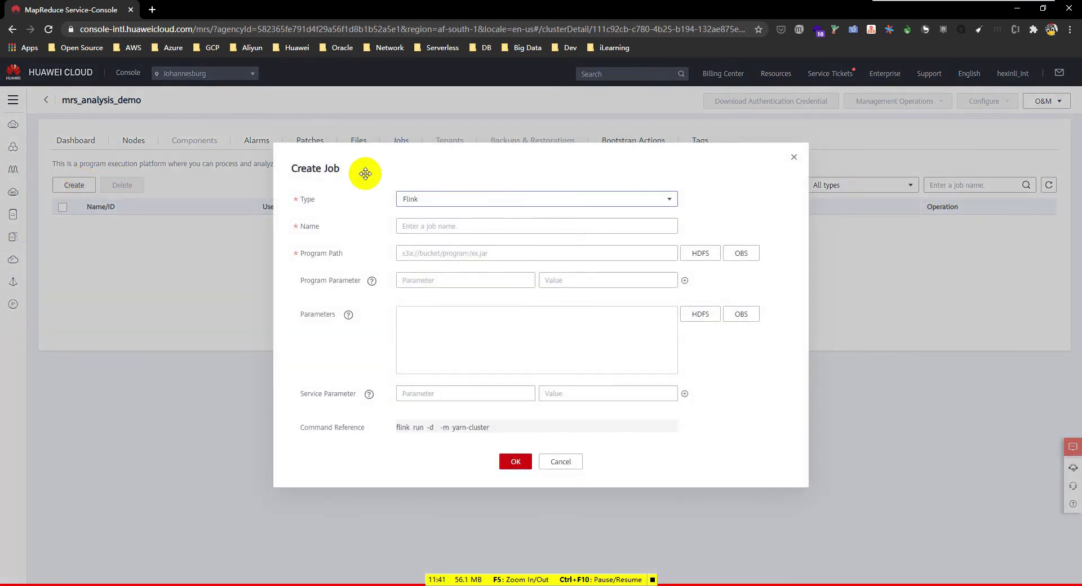
pyautogui.click(408, 199)
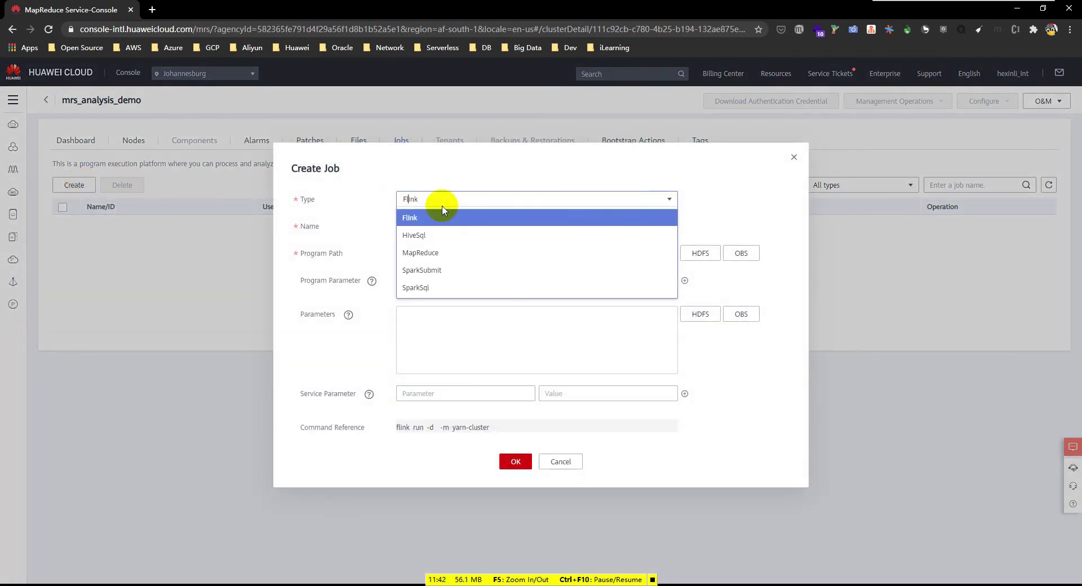
pyautogui.click(432, 254)
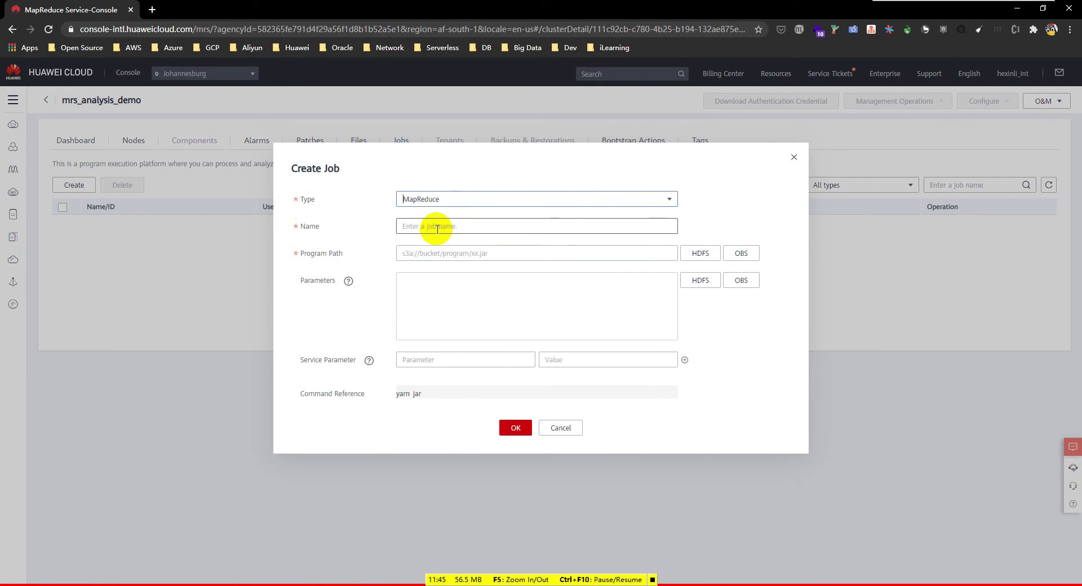
# Name the job Preprocess
pyautogui.click(436, 229)
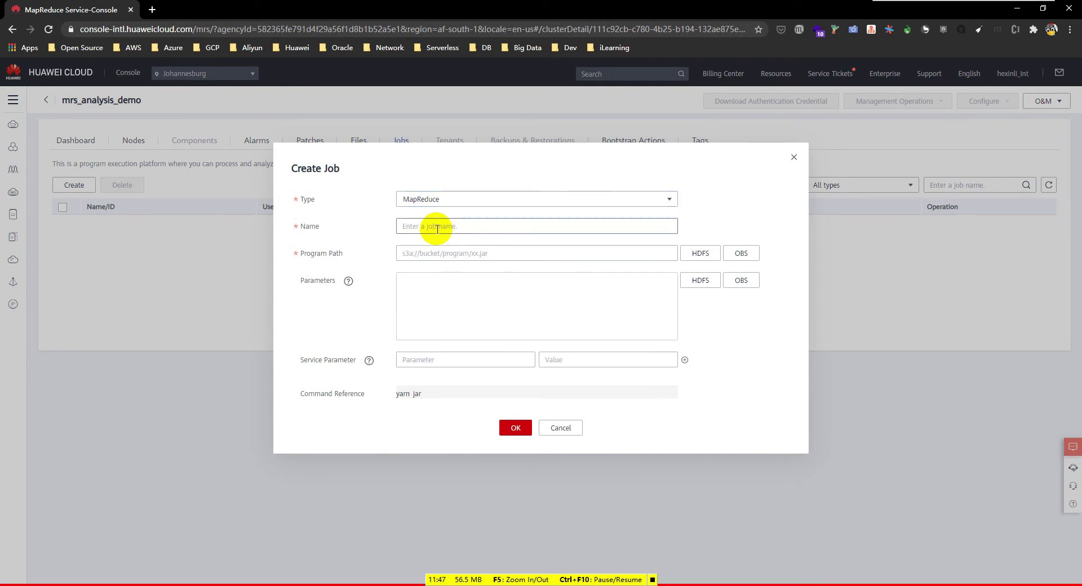
pyautogui.click(322, 258)
pyautogui.click(416, 227)
pyautogui.write('Preprocess')
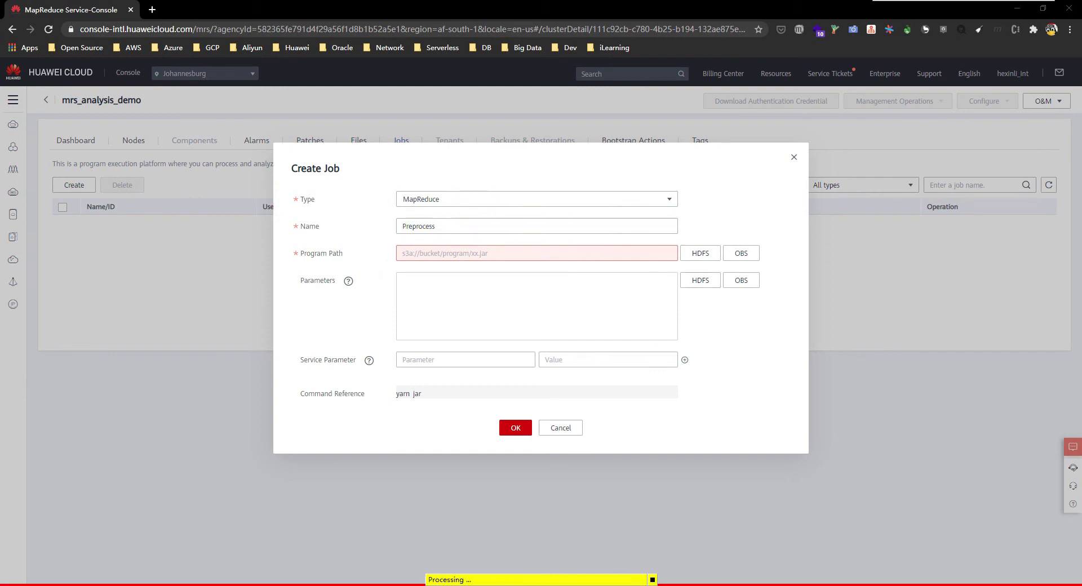
# Set the program path to program/mapreduce-example-normal.jar in the mrscardata bucket
pyautogui.click(739, 255)
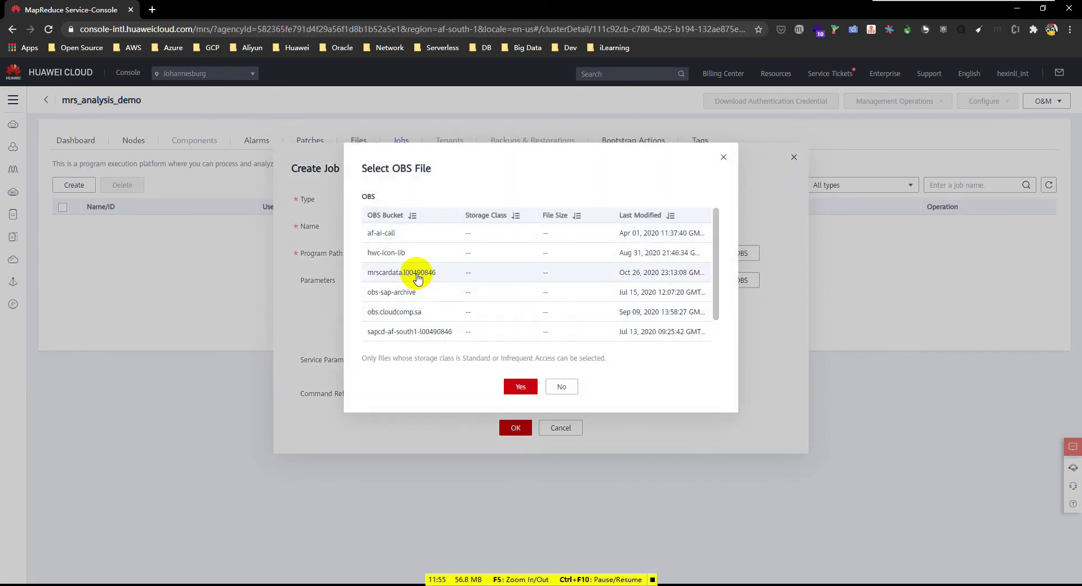
pyautogui.click(416, 273)
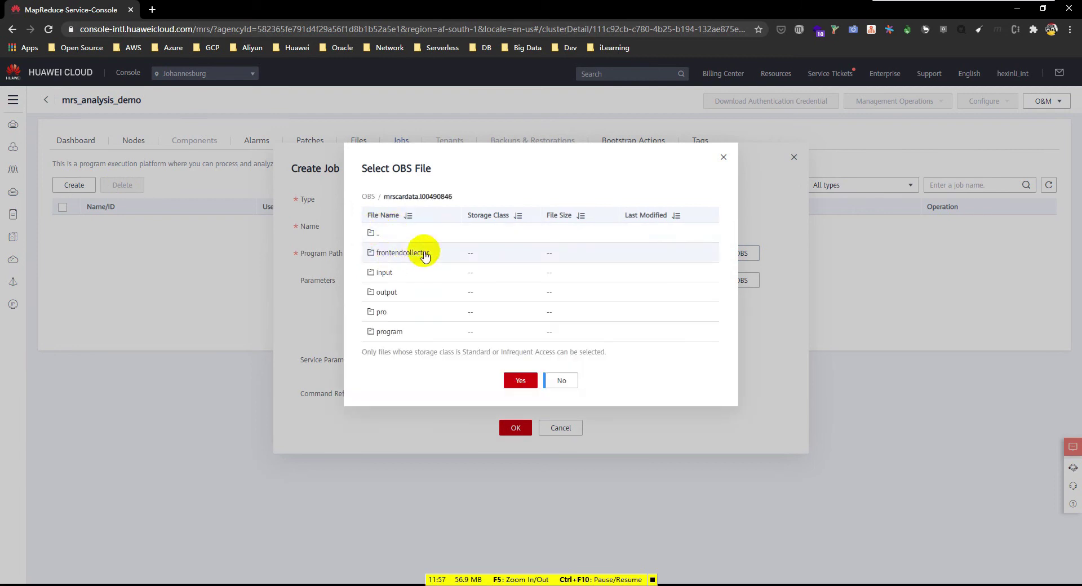
pyautogui.click(380, 325)
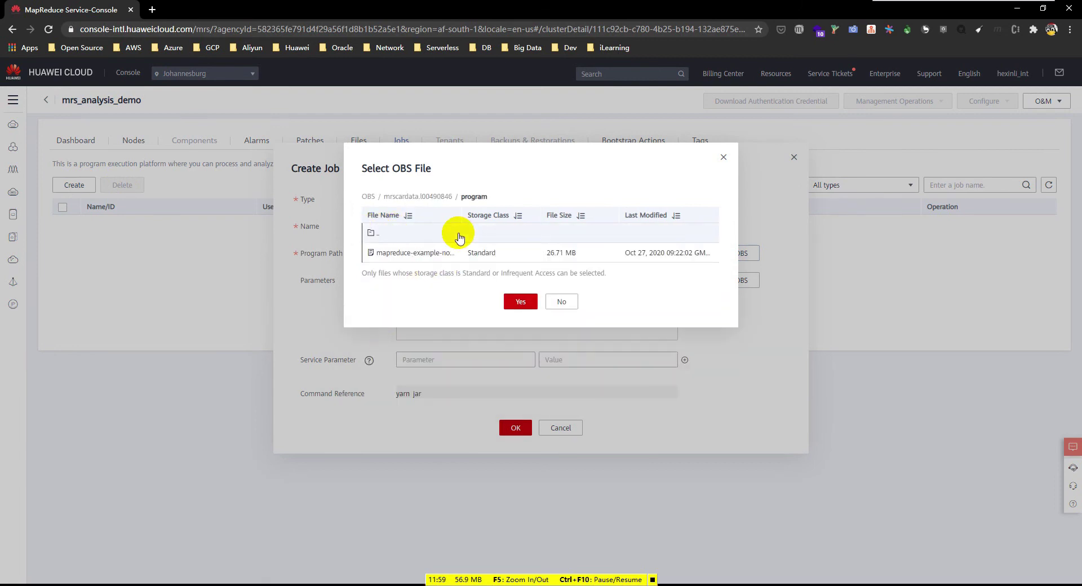
pyautogui.click(393, 253)
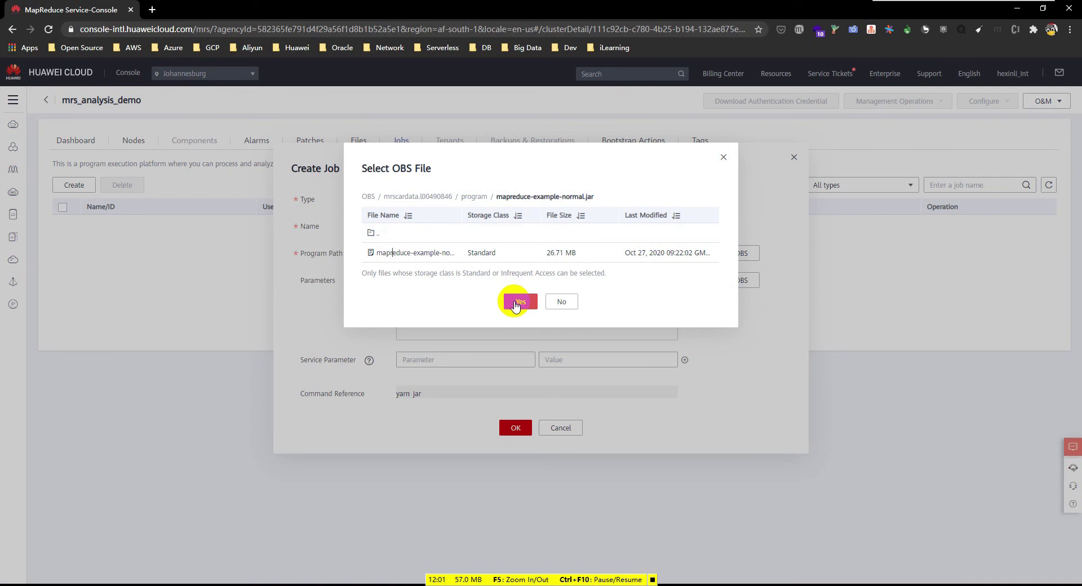
pyautogui.click(515, 302)
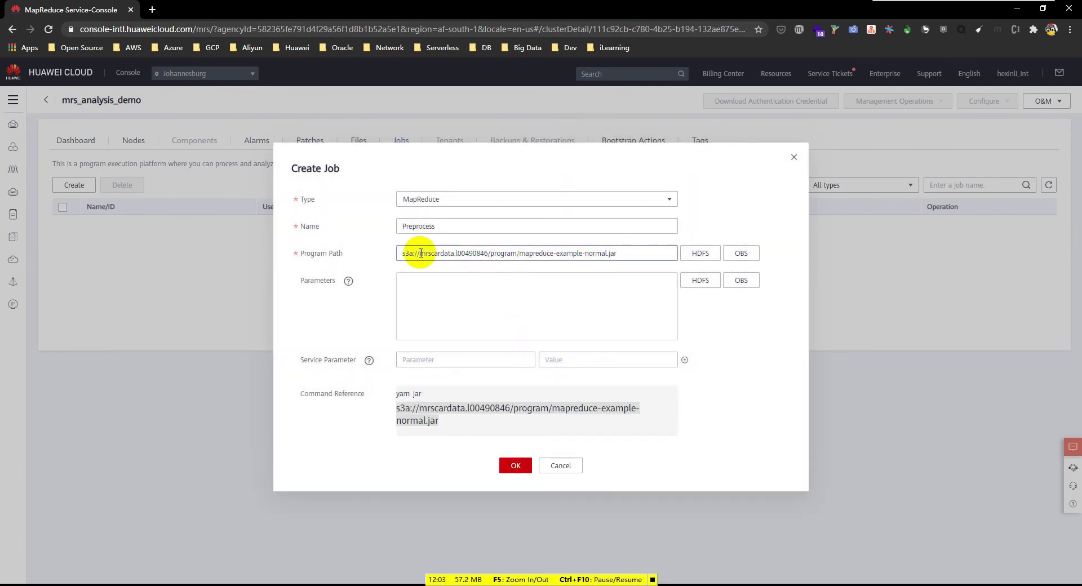
# Paste the Preprocess parameter string covering 2018-06-01 to 2020-10-27, writing pro/co.csv
pyautogui.click(615, 309)
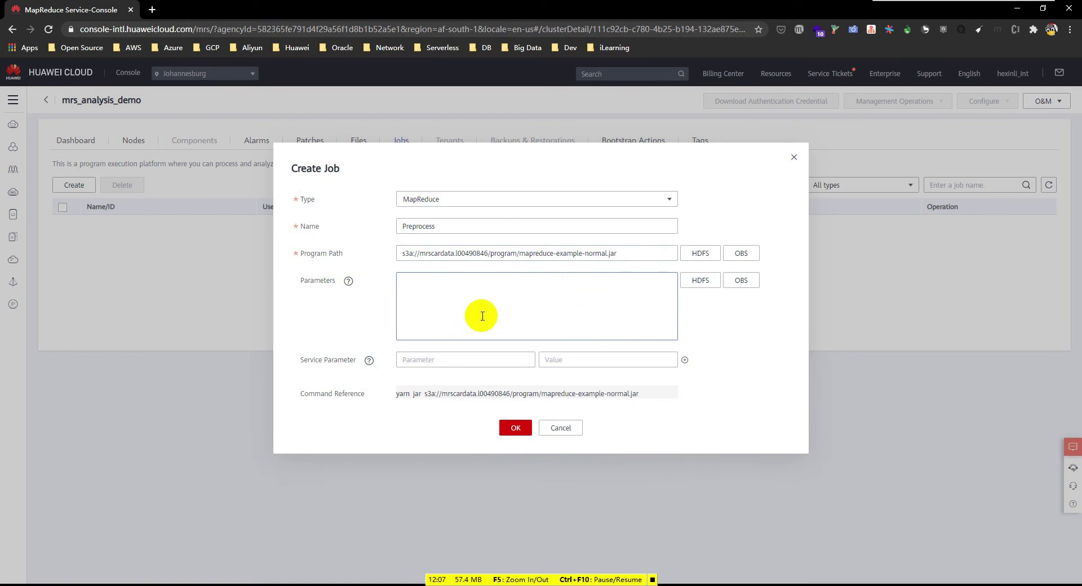
pyautogui.hotkey('ctrl', 'v')
pyautogui.click(442, 310)
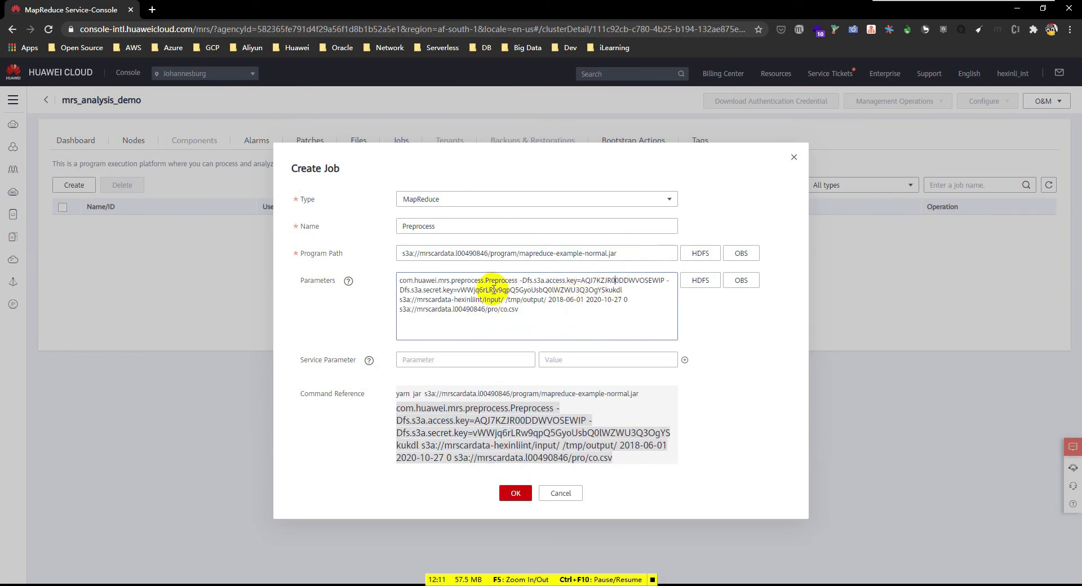
pyautogui.click(507, 307)
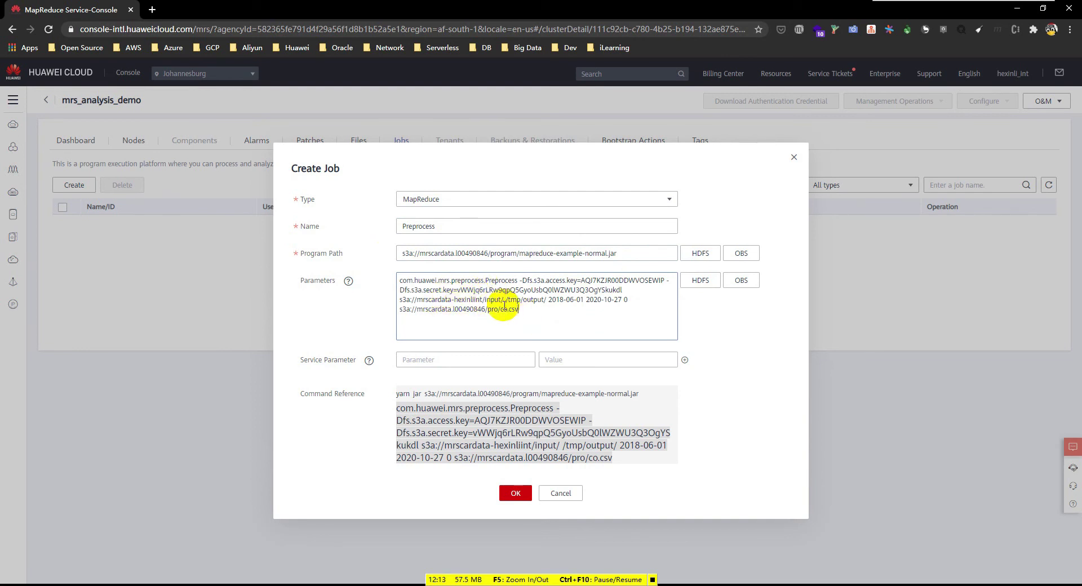
pyautogui.click(612, 299)
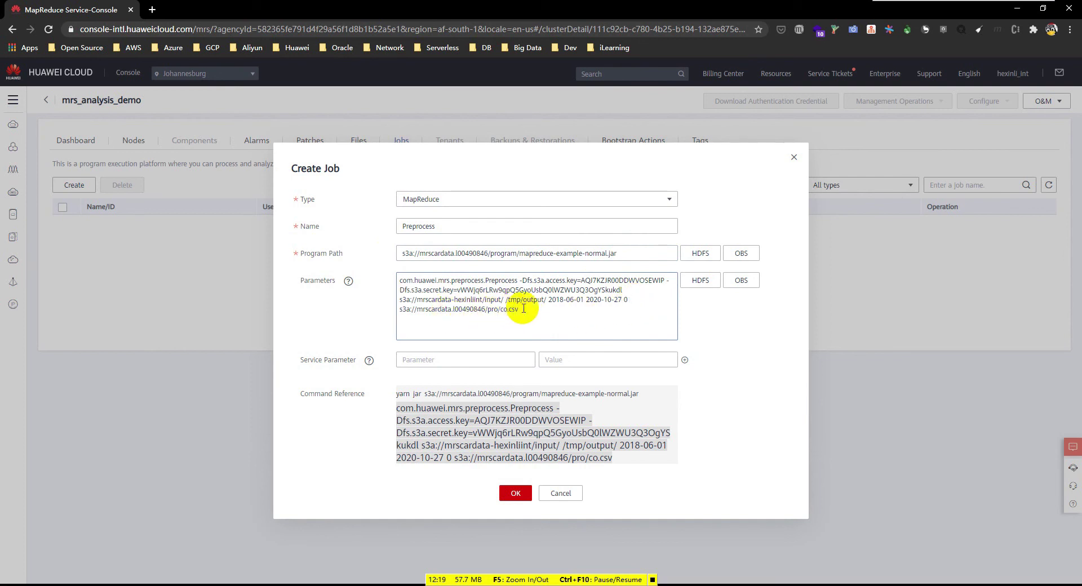
pyautogui.click(465, 310)
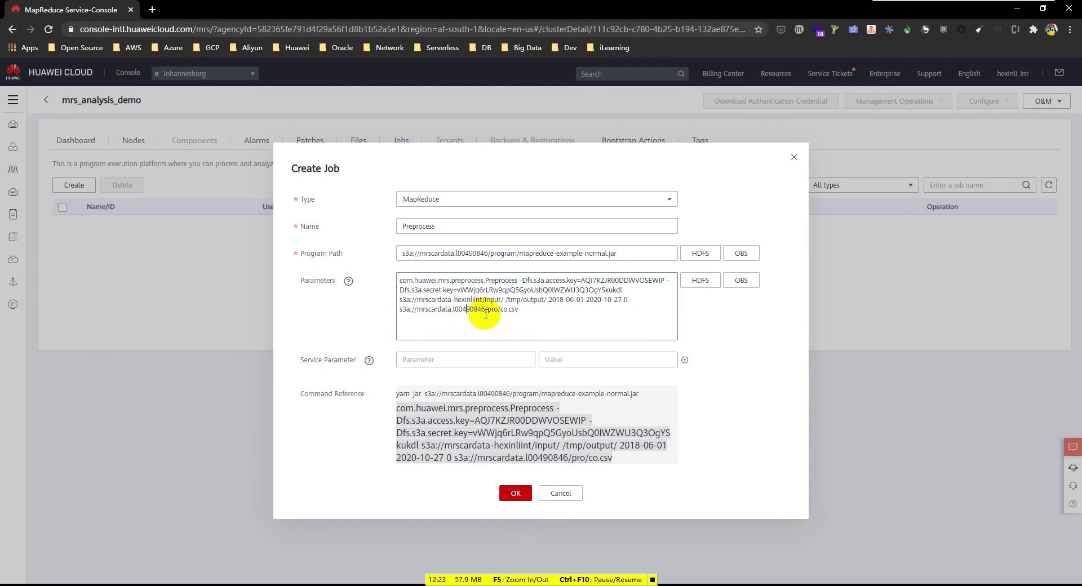
pyautogui.click(487, 315)
pyautogui.moveTo(484, 308); pyautogui.dragTo(418, 312)
pyautogui.hotkey('ctrl', 'c')
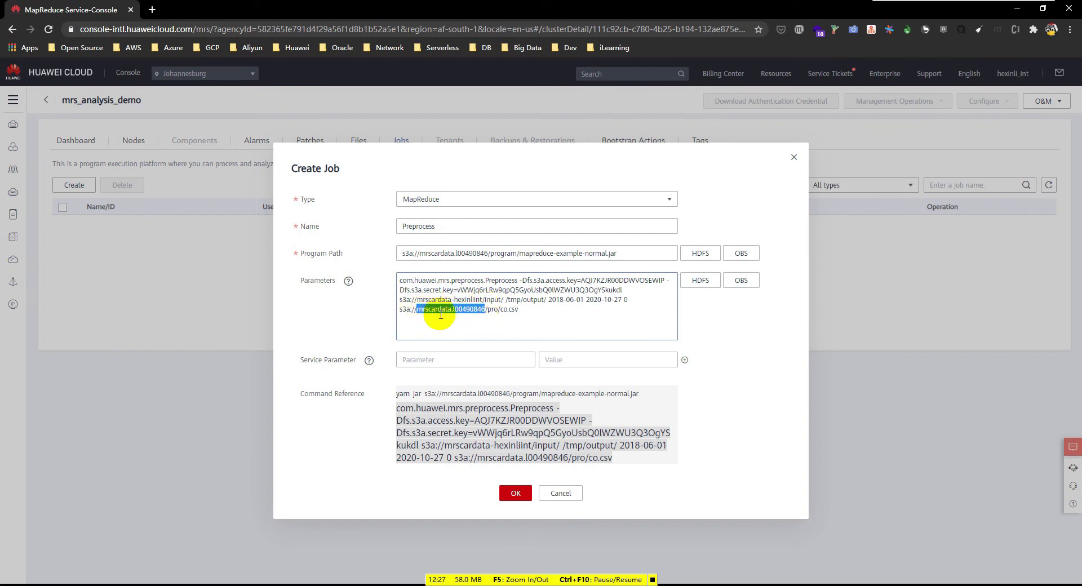
pyautogui.moveTo(482, 299); pyautogui.dragTo(418, 300)
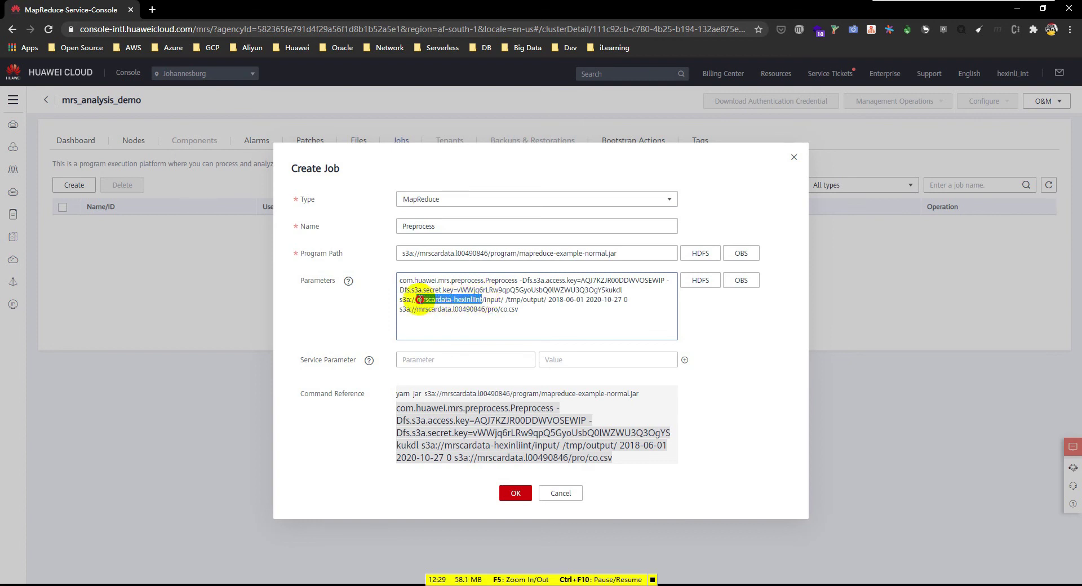
pyautogui.hotkey('ctrl', 'v')
pyautogui.click(507, 494)
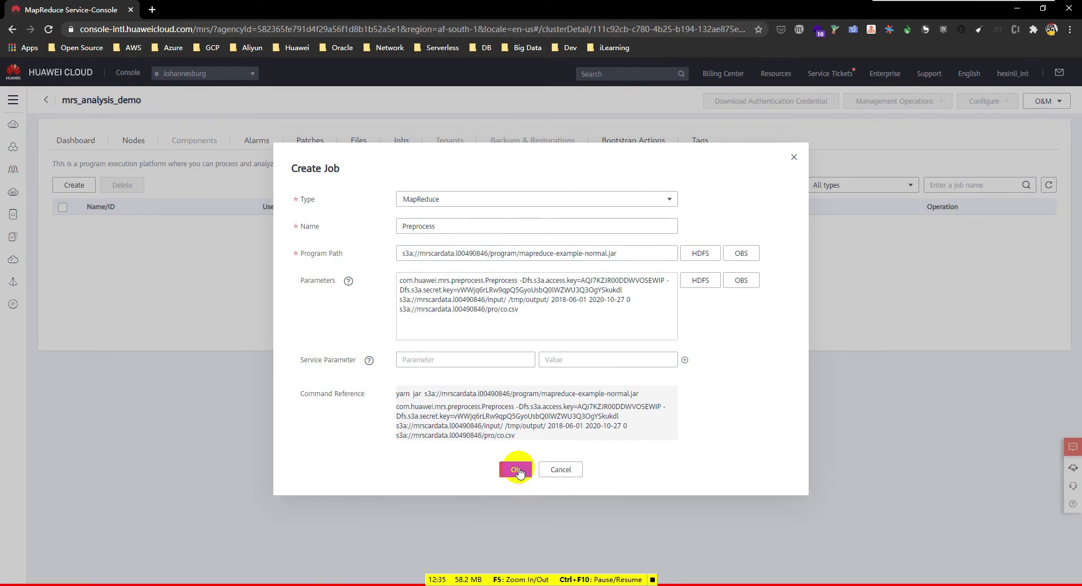
pyautogui.click(517, 471)
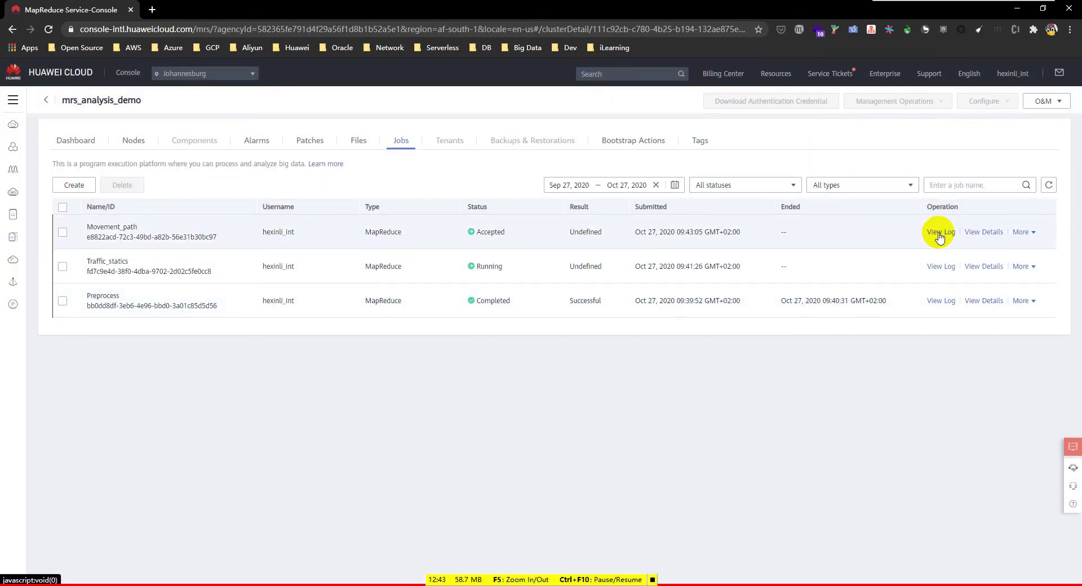
# Open and review the stdout logs of Movement_path, Traffic_statics and Preprocess
pyautogui.click(939, 232)
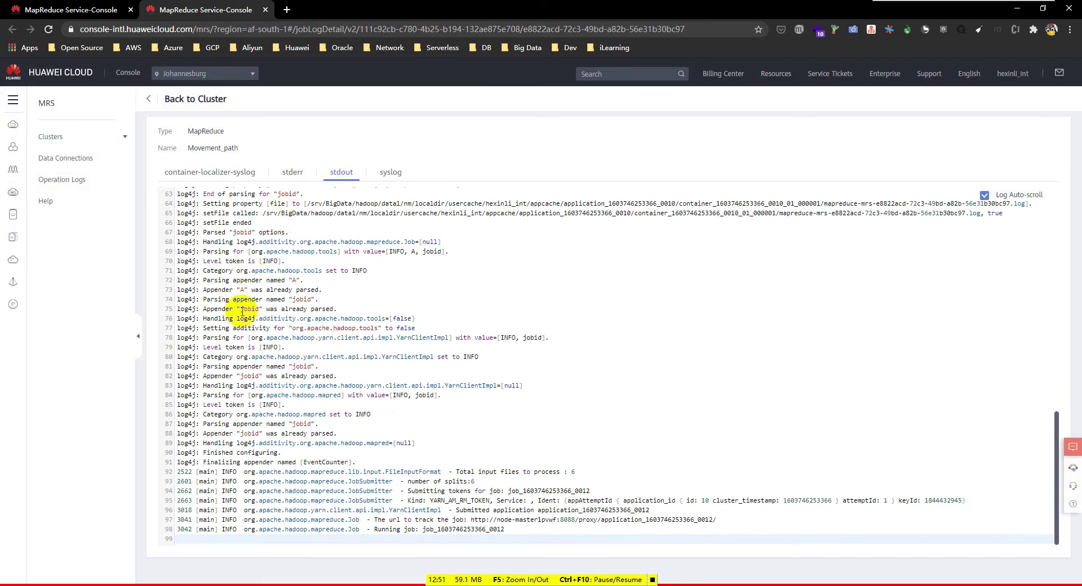
pyautogui.click(79, 10)
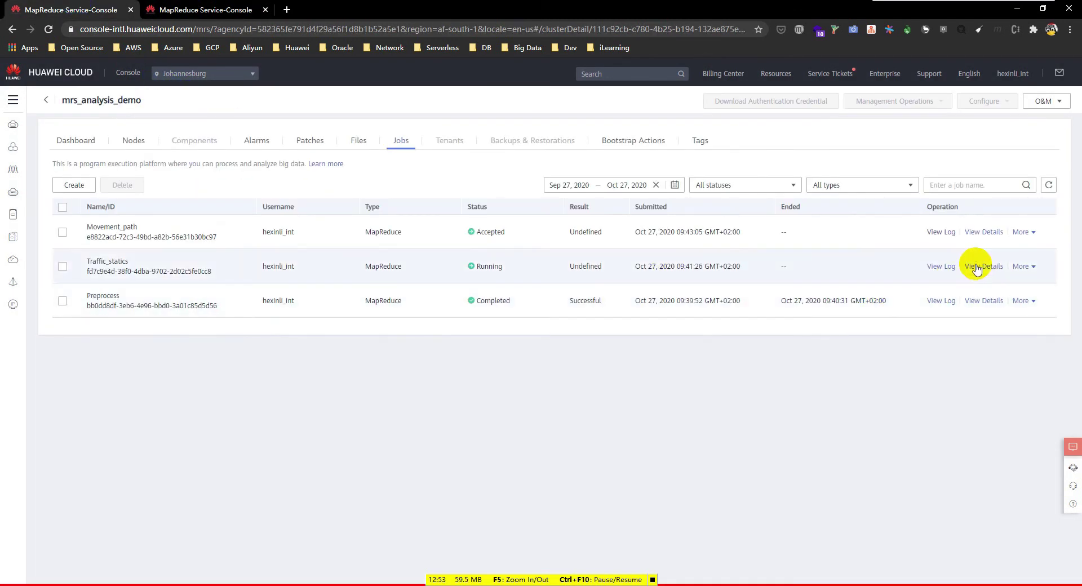
pyautogui.click(947, 269)
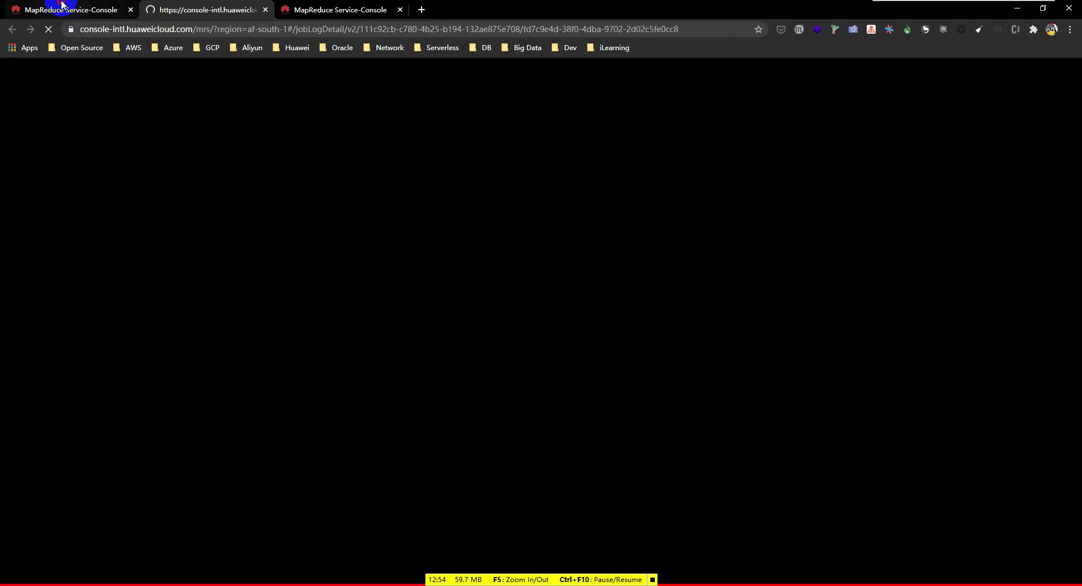
pyautogui.click(116, 9)
pyautogui.click(947, 302)
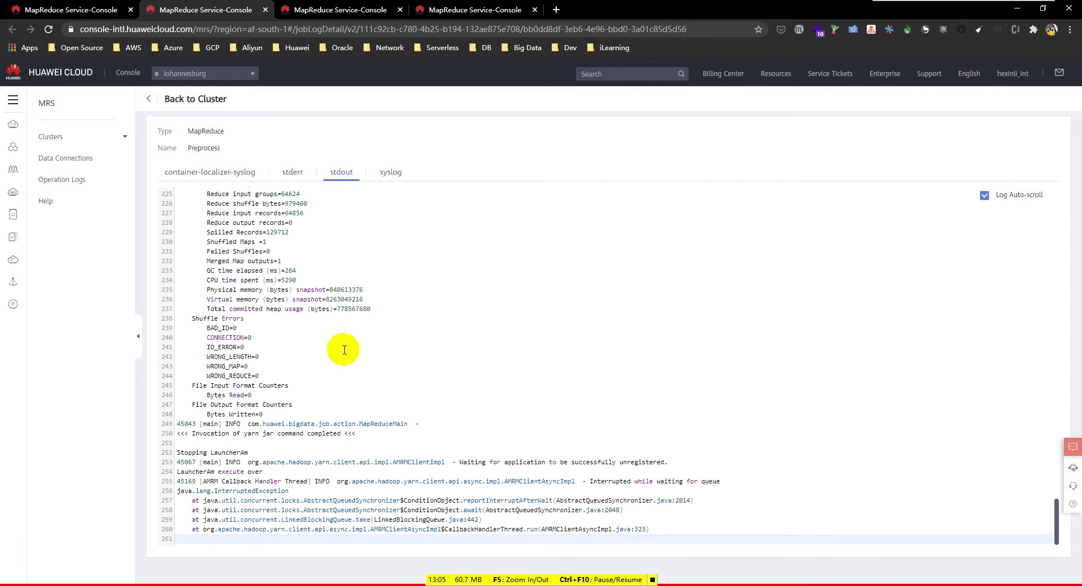
pyautogui.click(334, 8)
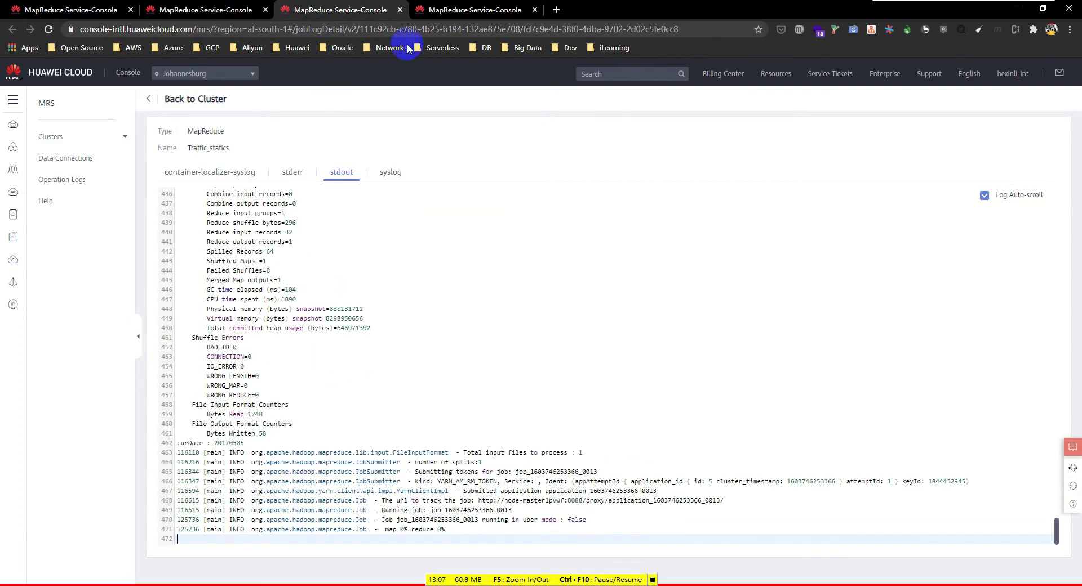
pyautogui.click(468, 9)
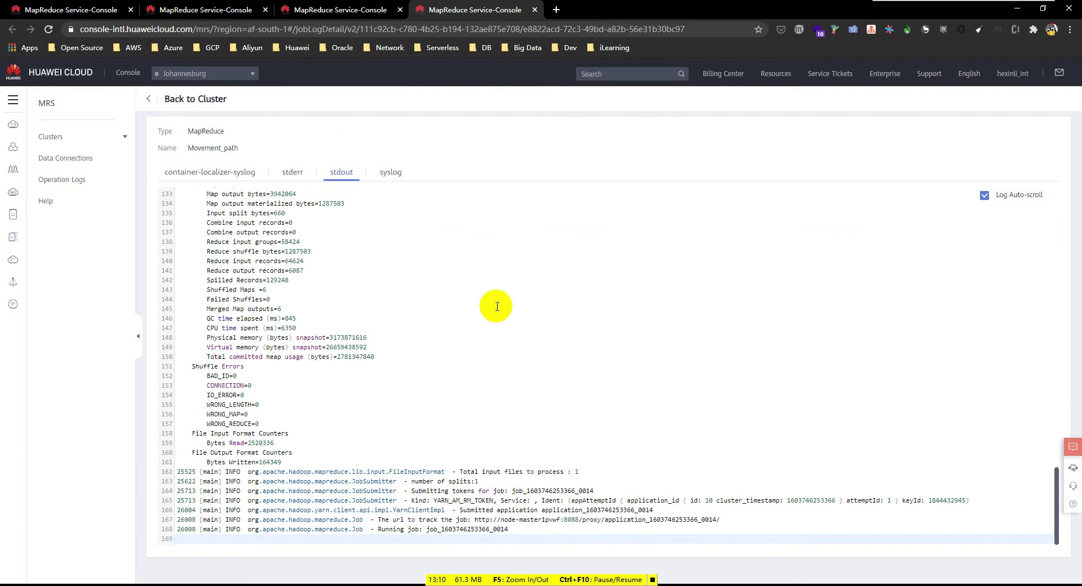
pyautogui.hotkey('alt', 'Left')
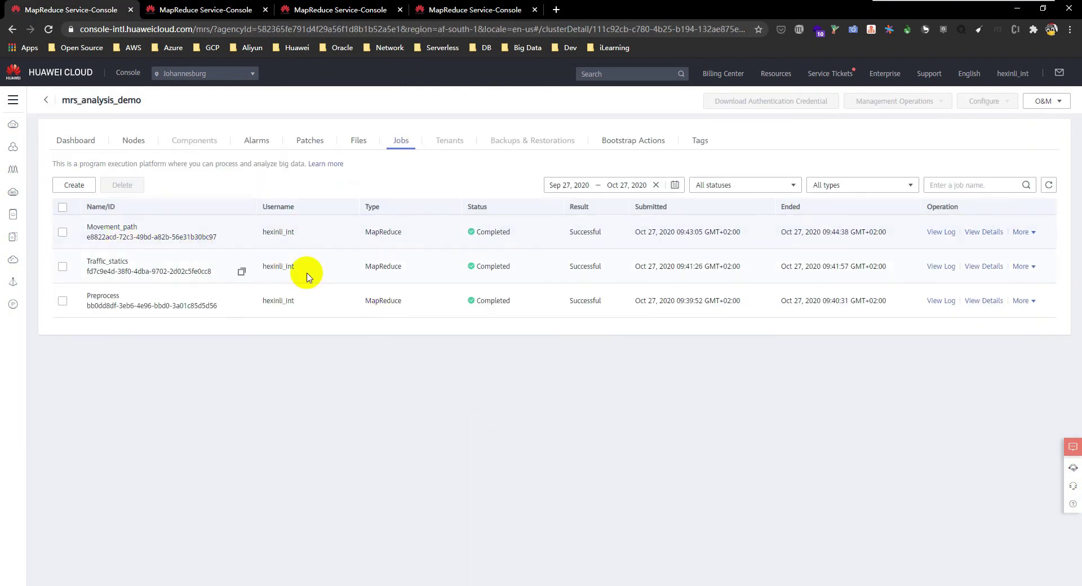
# Confirm all three jobs show Successful in the mrs_analysis_demo job list
pyautogui.doubleClick(585, 231)
pyautogui.doubleClick(588, 269)
pyautogui.doubleClick(582, 308)
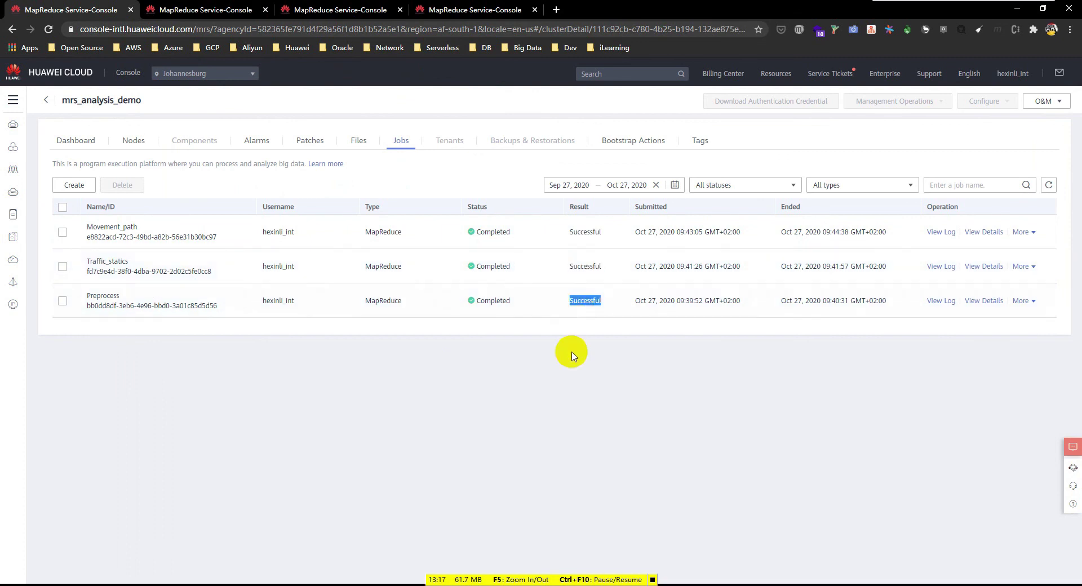
pyautogui.click(561, 434)
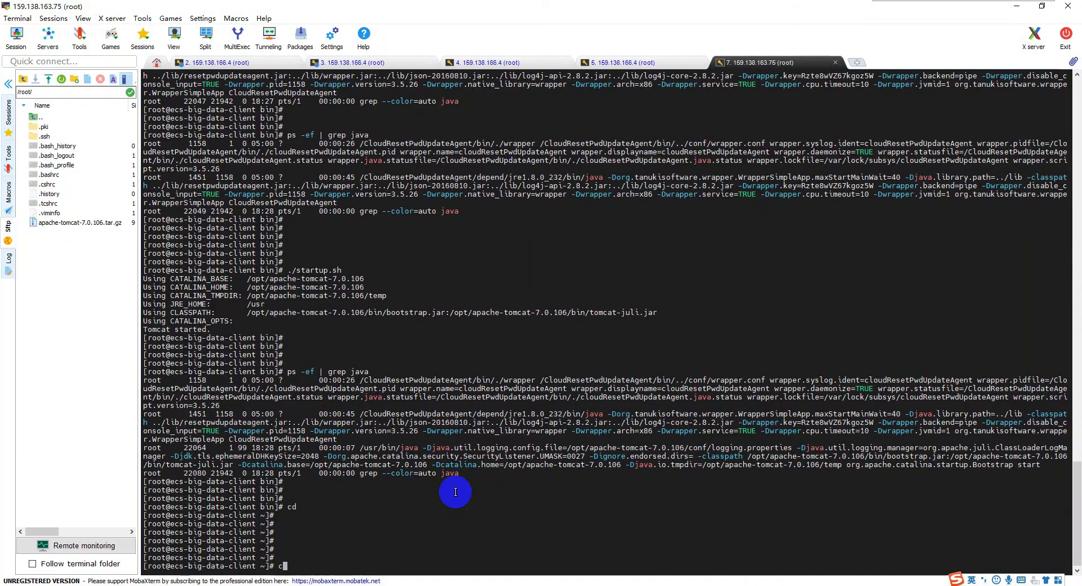
# Move from the Tomcat bin folder into webapps and list the deployed apps
pyautogui.write('-')
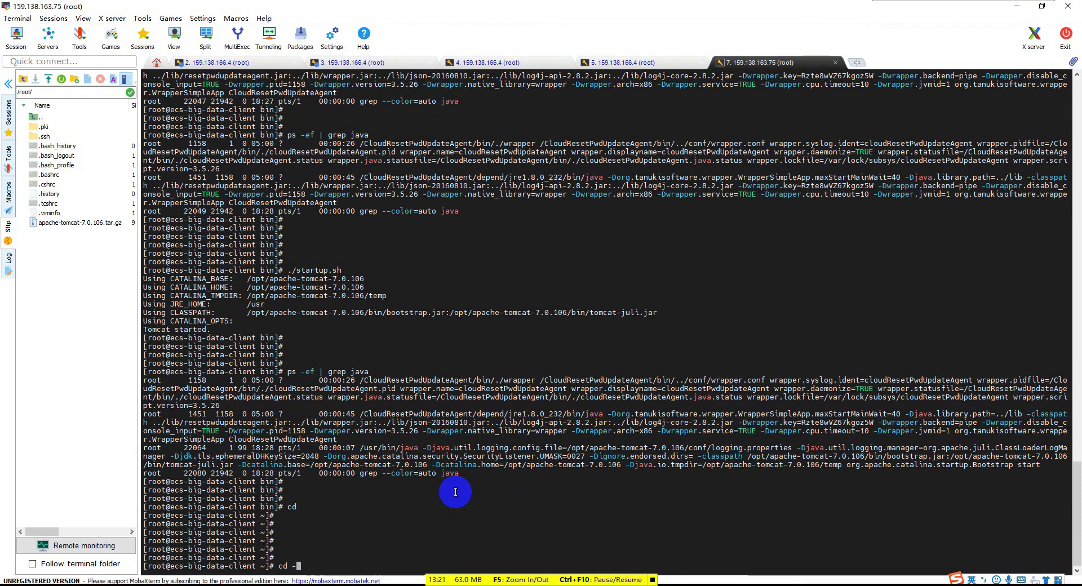
pyautogui.press('Return')
pyautogui.write('cd ..')
pyautogui.press('Return')
pyautogui.write('ls -lrt')
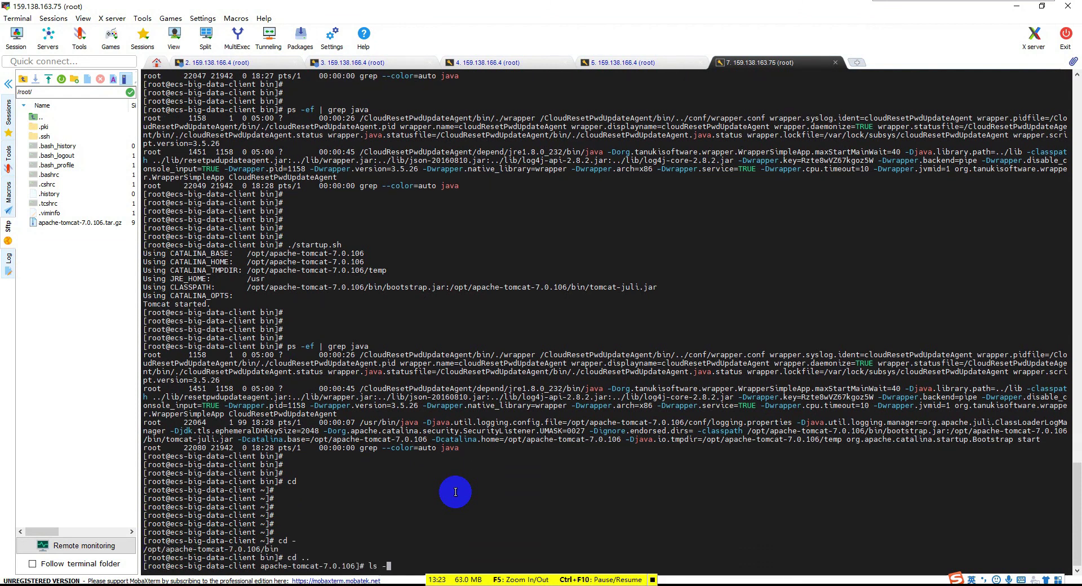
pyautogui.press('Return')
pyautogui.press('Return')
pyautogui.press('Return')
pyautogui.write('cd')
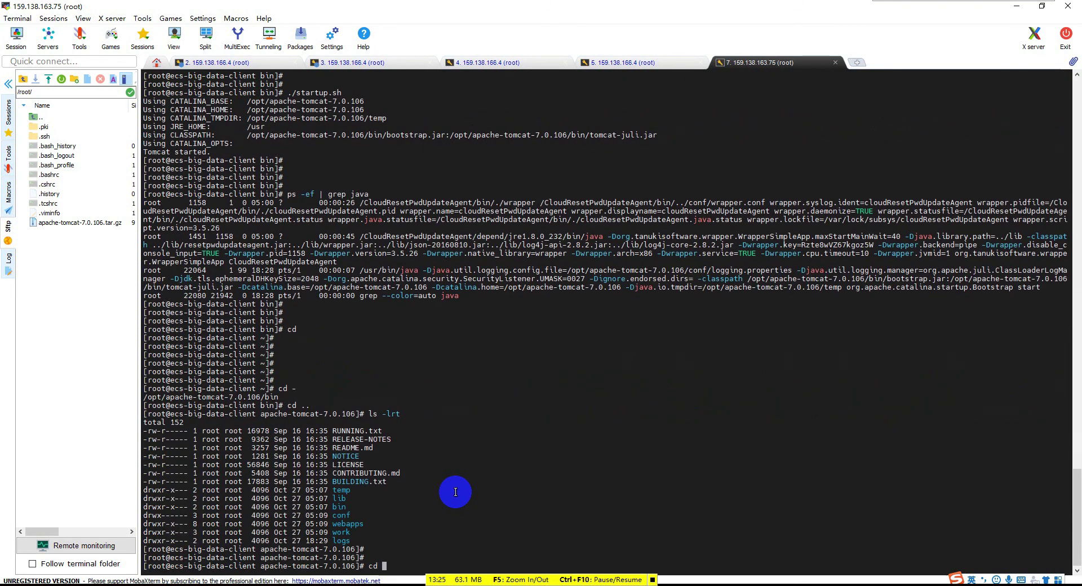
pyautogui.write(' web')
pyautogui.press('Tab')
pyautogui.press('Return')
pyautogui.write('ls -lrt')
pyautogui.press('Return')
# Enter the hccDemo app's WEB-INF/classes folder, listing hccDemo's contents on the way
pyautogui.write('cd hjcc')
pyautogui.press('Tab')
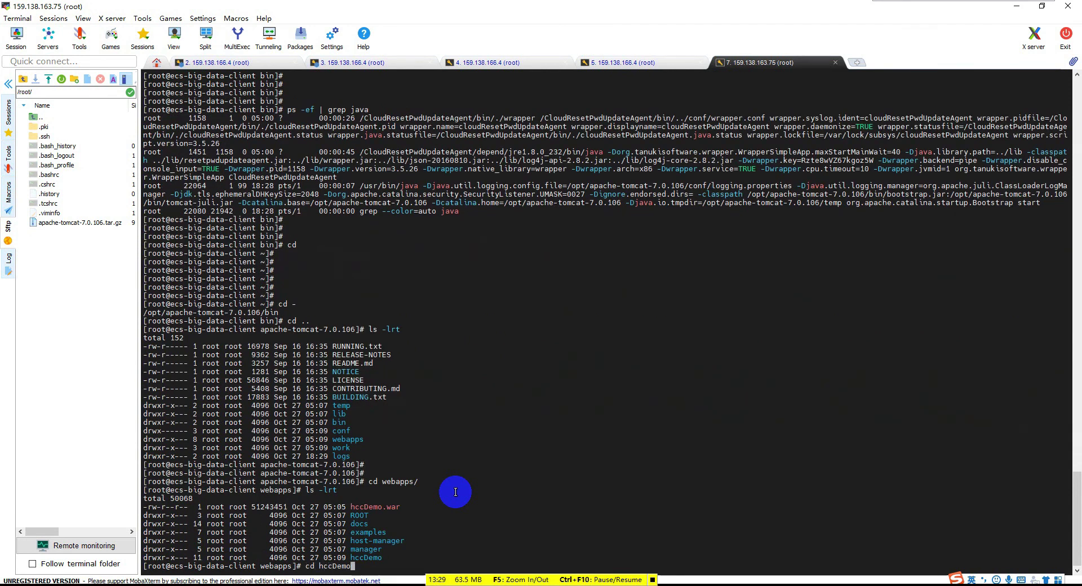
pyautogui.press('Return')
pyautogui.write('ls -lrt')
pyautogui.press('Return')
pyautogui.press('Return')
pyautogui.press('Return')
pyautogui.write('c')
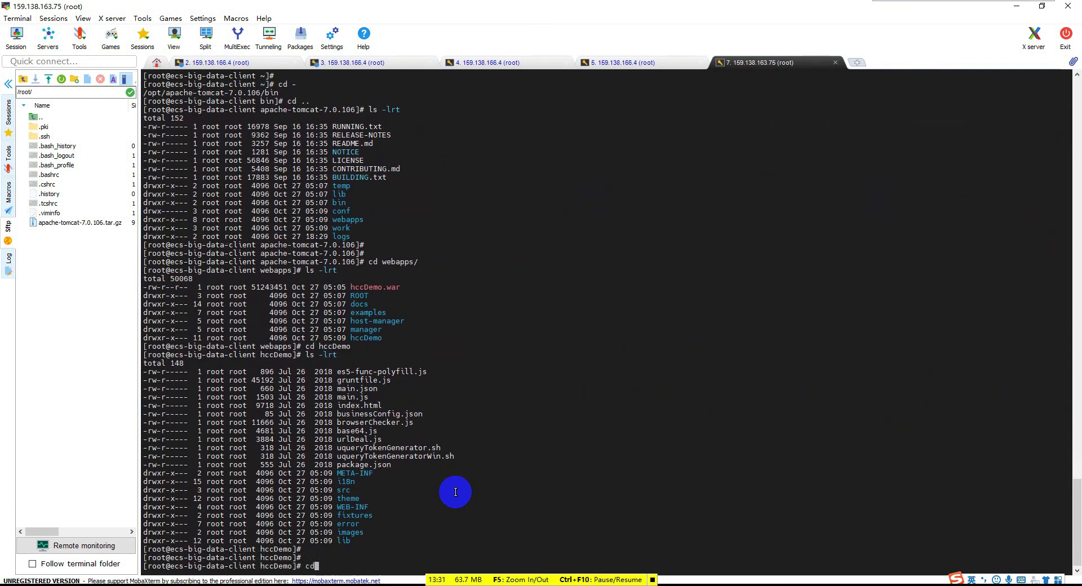
pyautogui.write('d WEB')
pyautogui.press('Tab')
pyautogui.write('cla')
pyautogui.press('Tab')
pyautogui.press('Return')
# Display app.conf with more and scroll through its settings
pyautogui.write('more app.c')
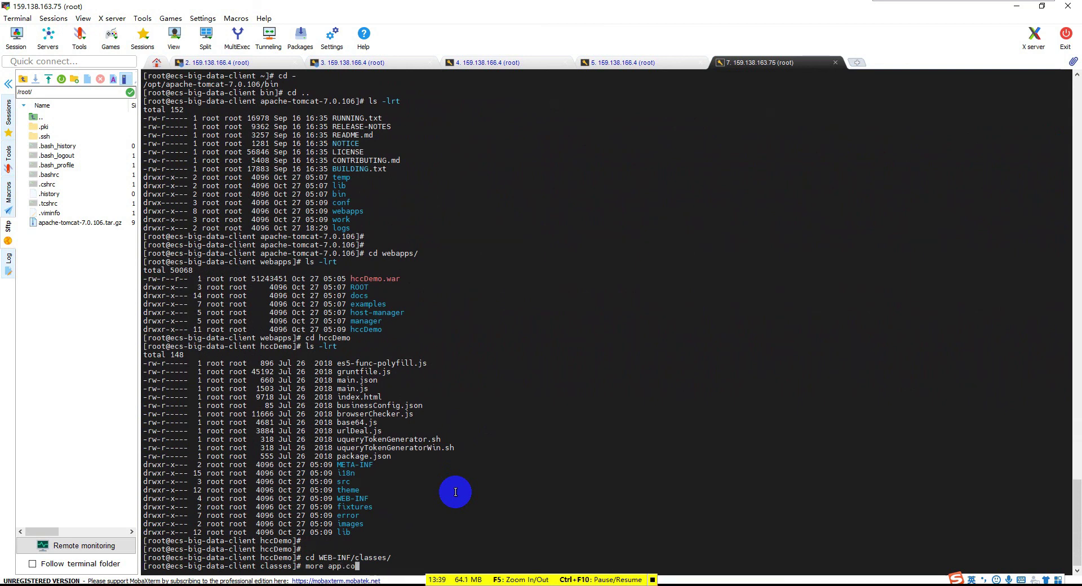
pyautogui.press('BackSpace')
pyautogui.press('Return')
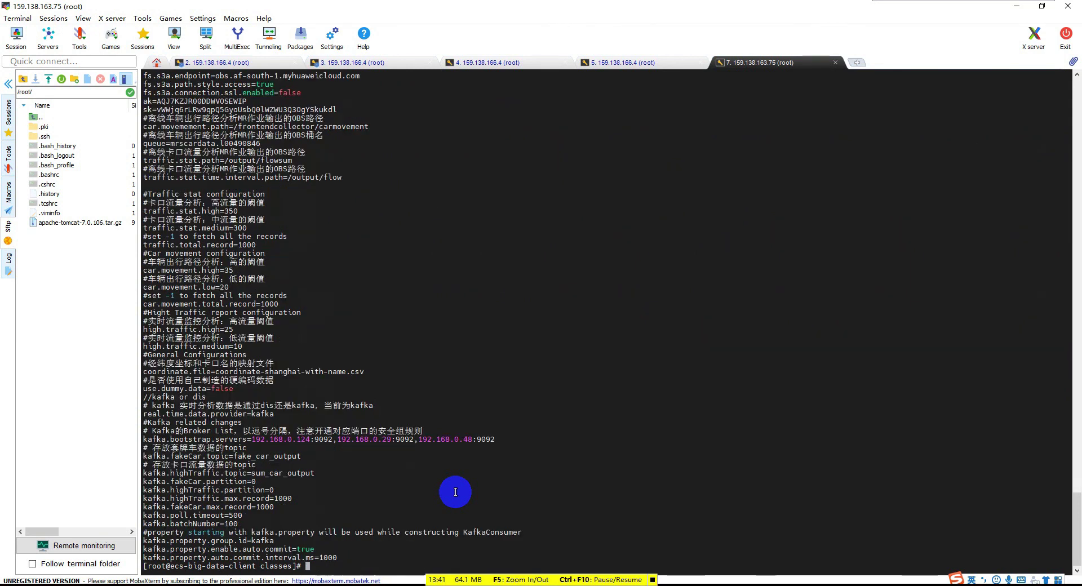
pyautogui.press('Return')
pyautogui.press('Return')
pyautogui.scroll(3, 455, 493)
pyautogui.scroll(-3, 464, 488)
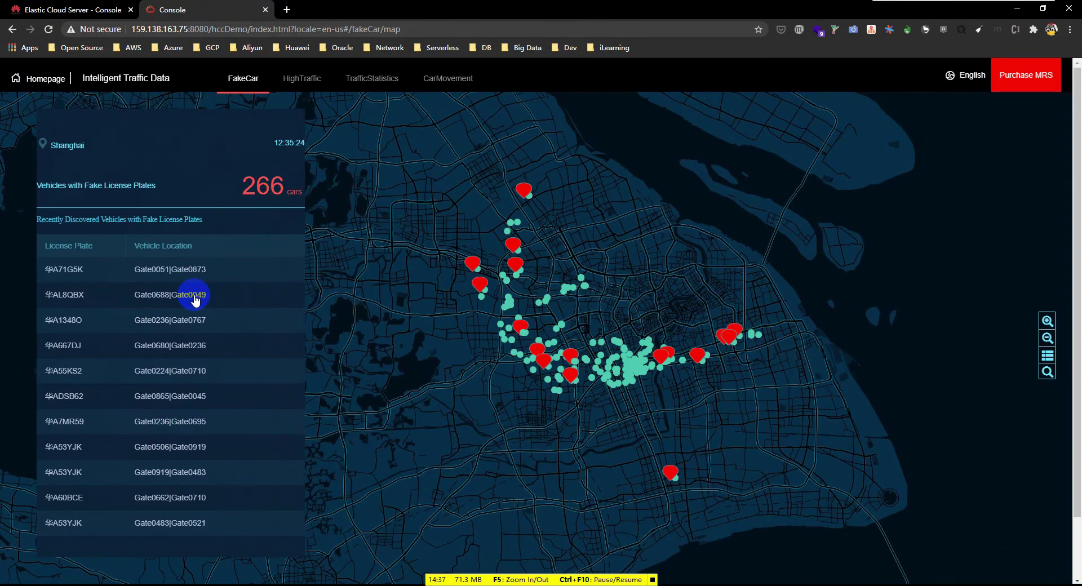
# Show gate popups on the Shanghai map for several listed fake-plate vehicles, ending with the first
pyautogui.click(195, 299)
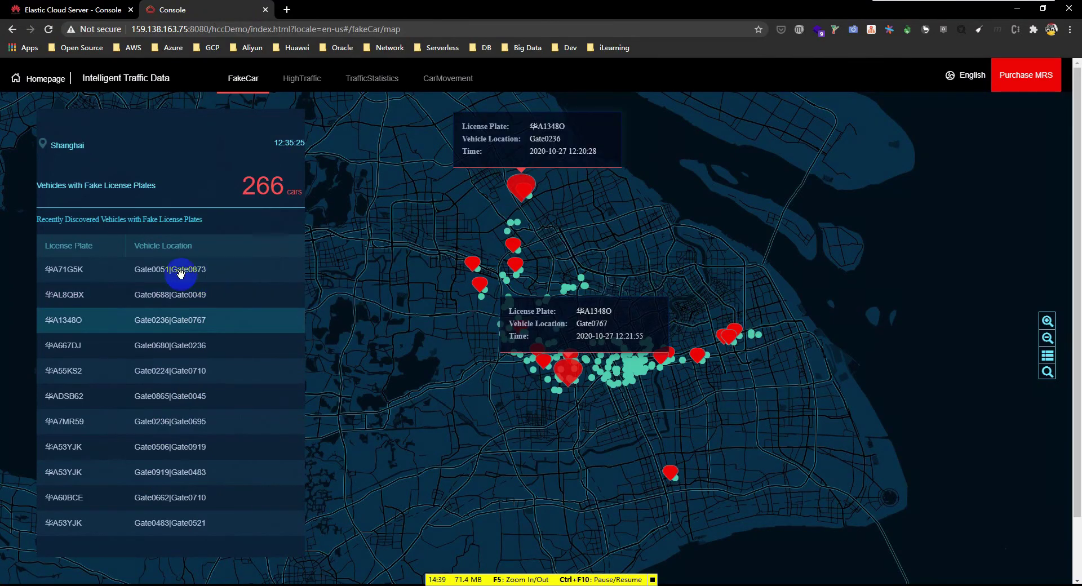
pyautogui.click(76, 300)
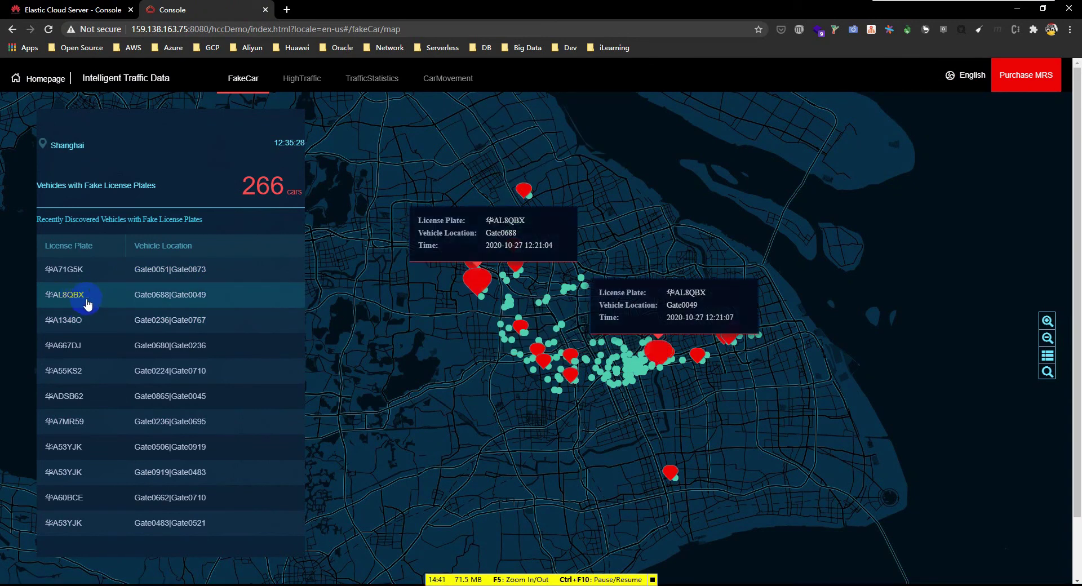
pyautogui.click(159, 374)
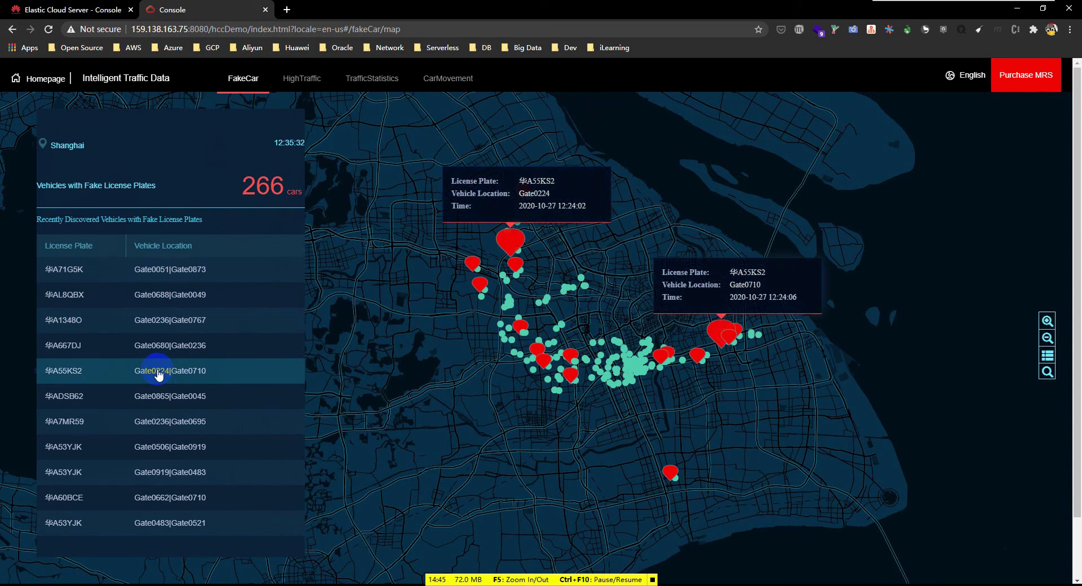
pyautogui.click(189, 270)
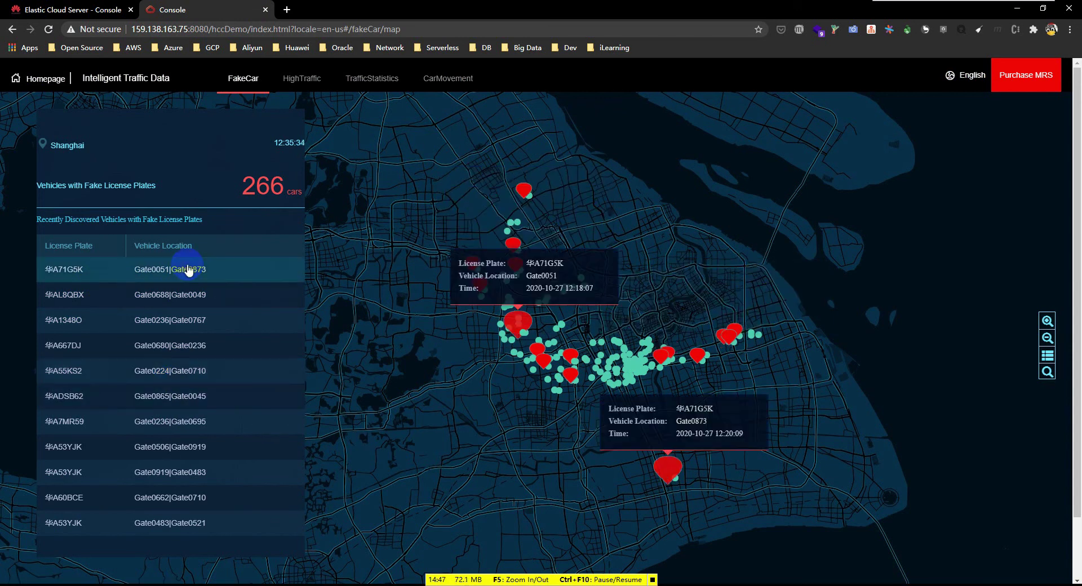